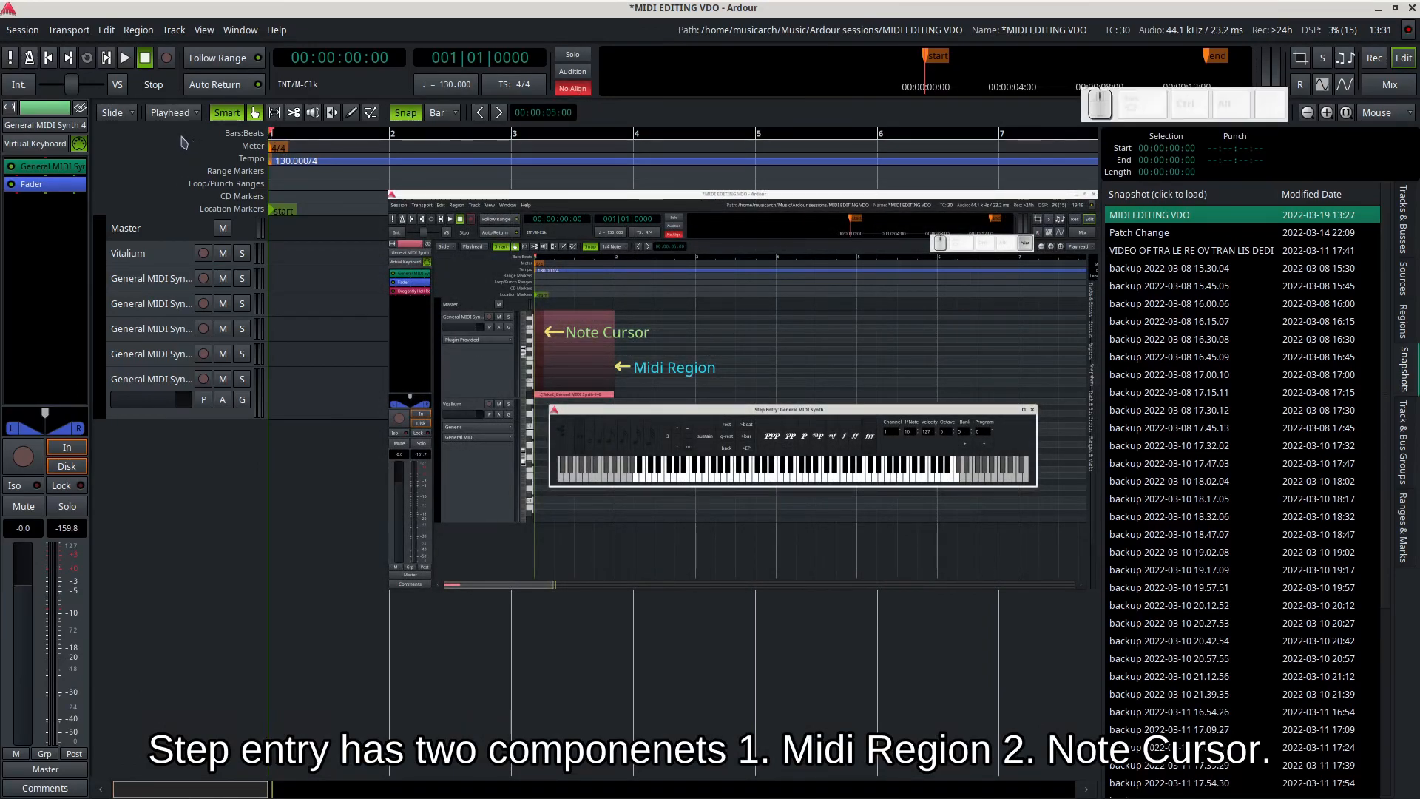
Create a MIDI region at bar 2 on the General MIDI Synth 4 track with Step Entry and close the Step Entry window
{"action": "left_click", "coordinate": [396, 152]}
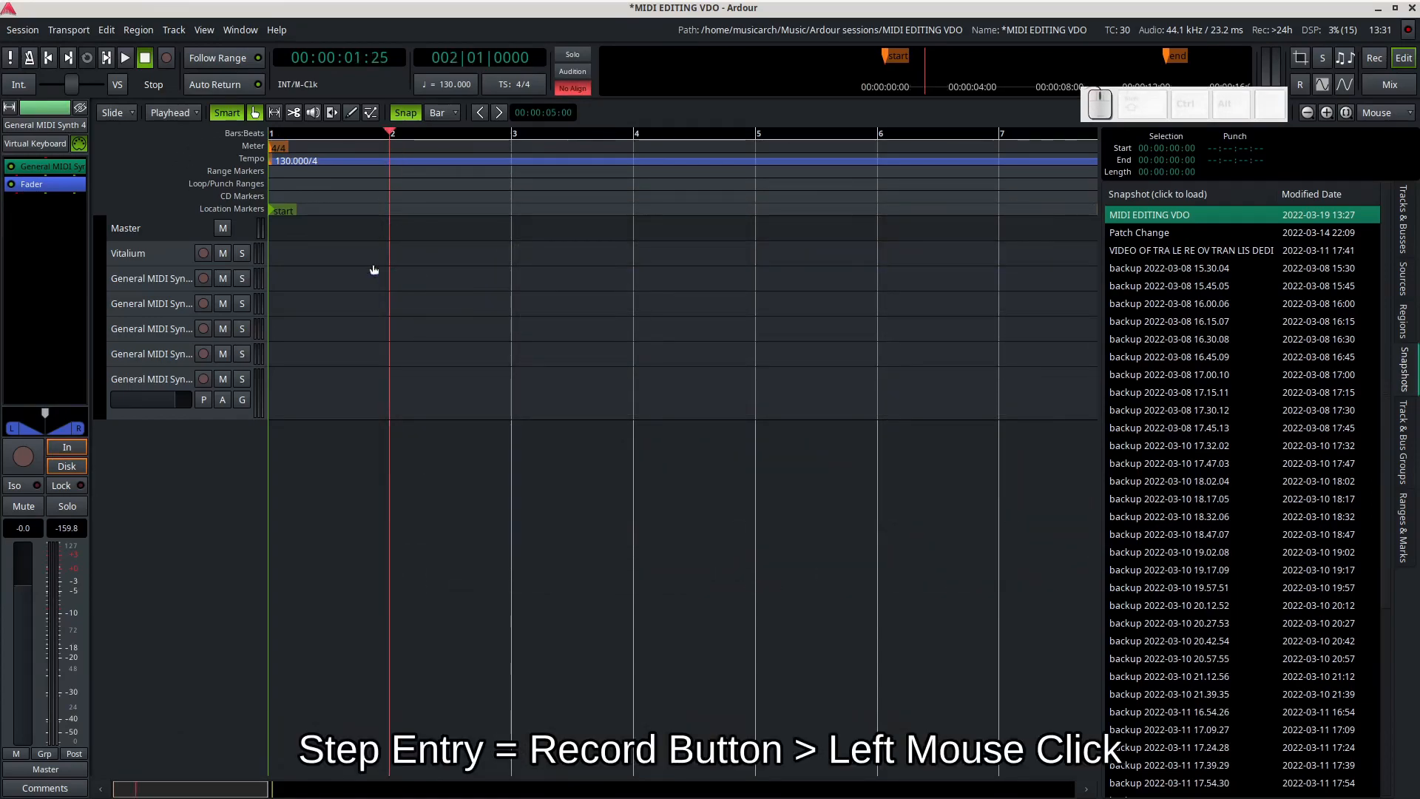
{"action": "right_click", "coordinate": [198, 381]}
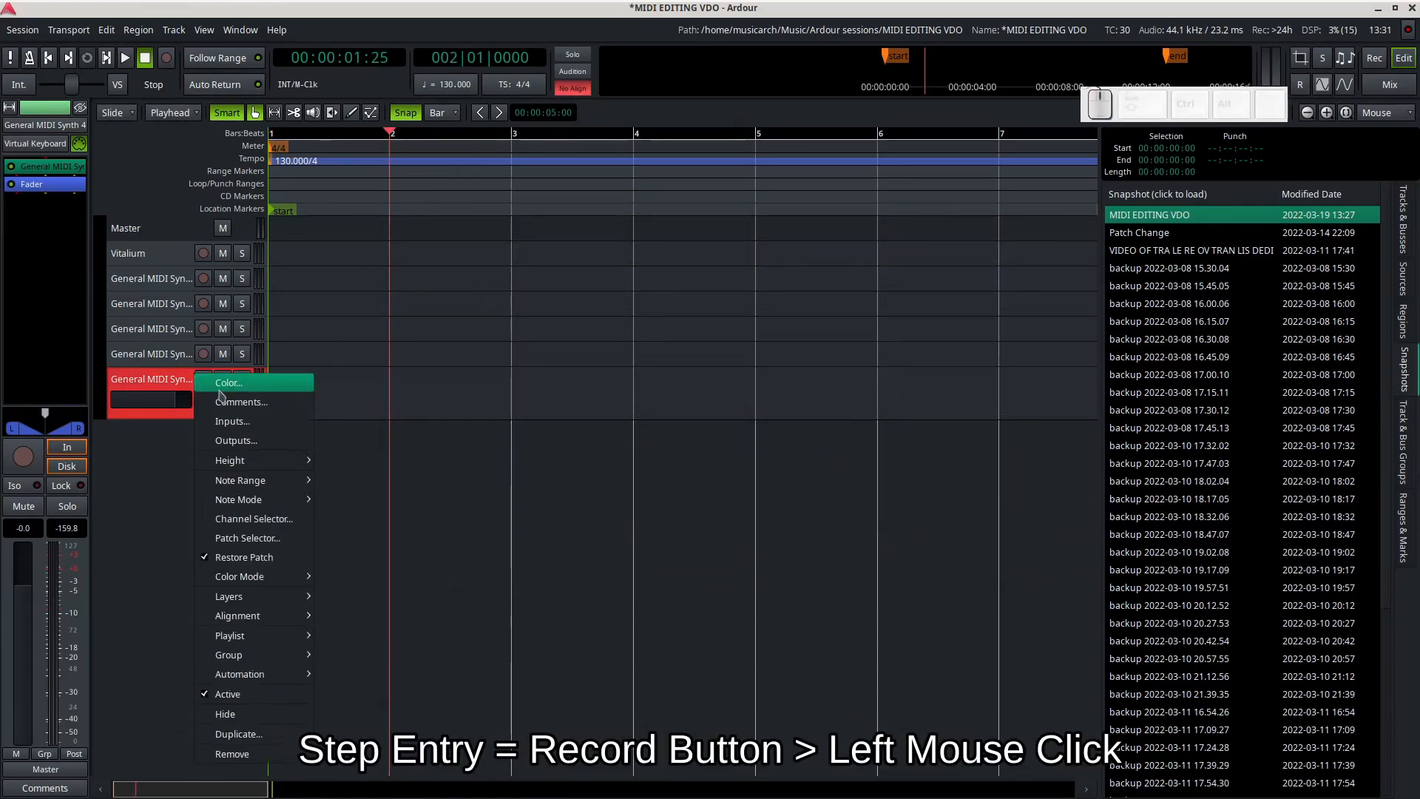
{"action": "key", "text": "Escape"}
{"action": "right_click", "coordinate": [204, 378]}
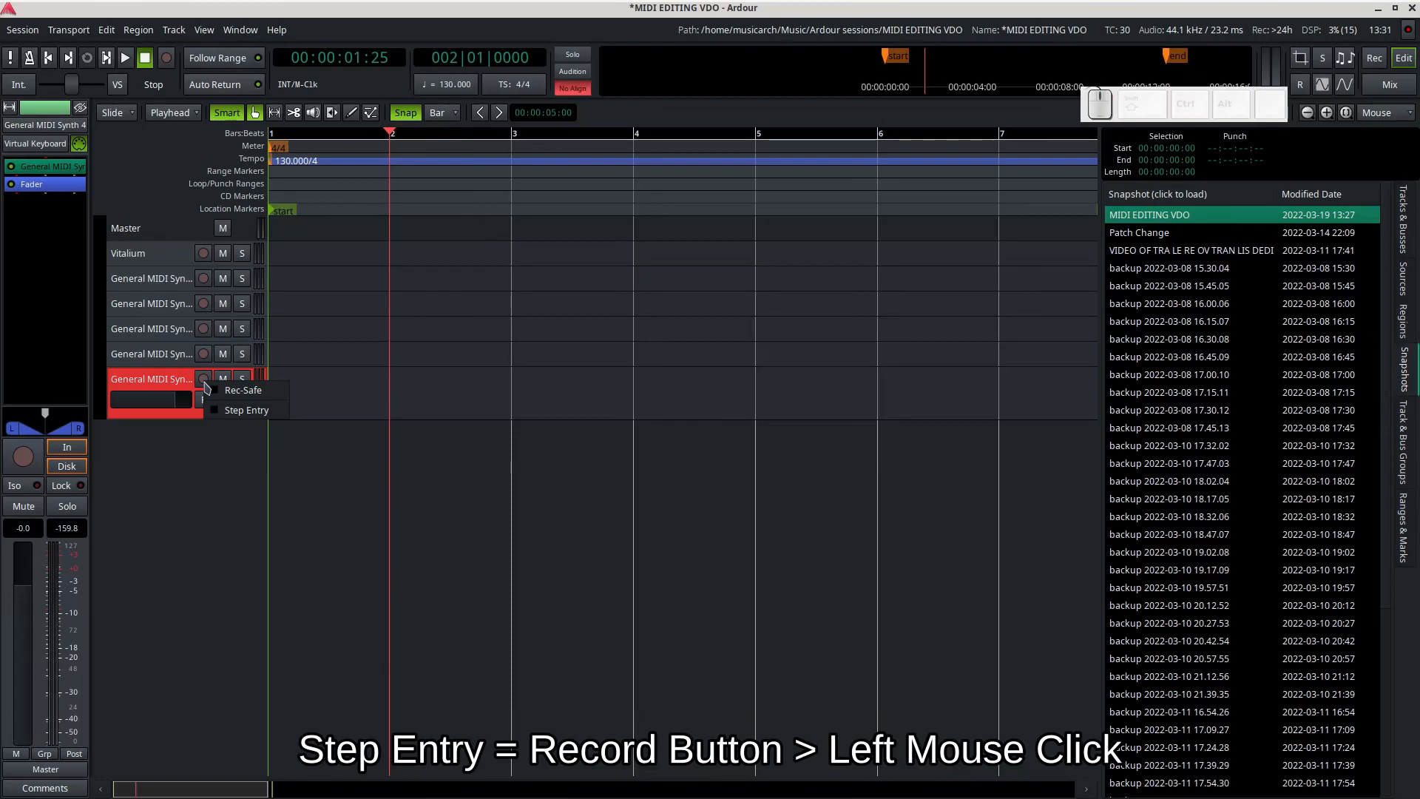
{"action": "left_click", "coordinate": [247, 405]}
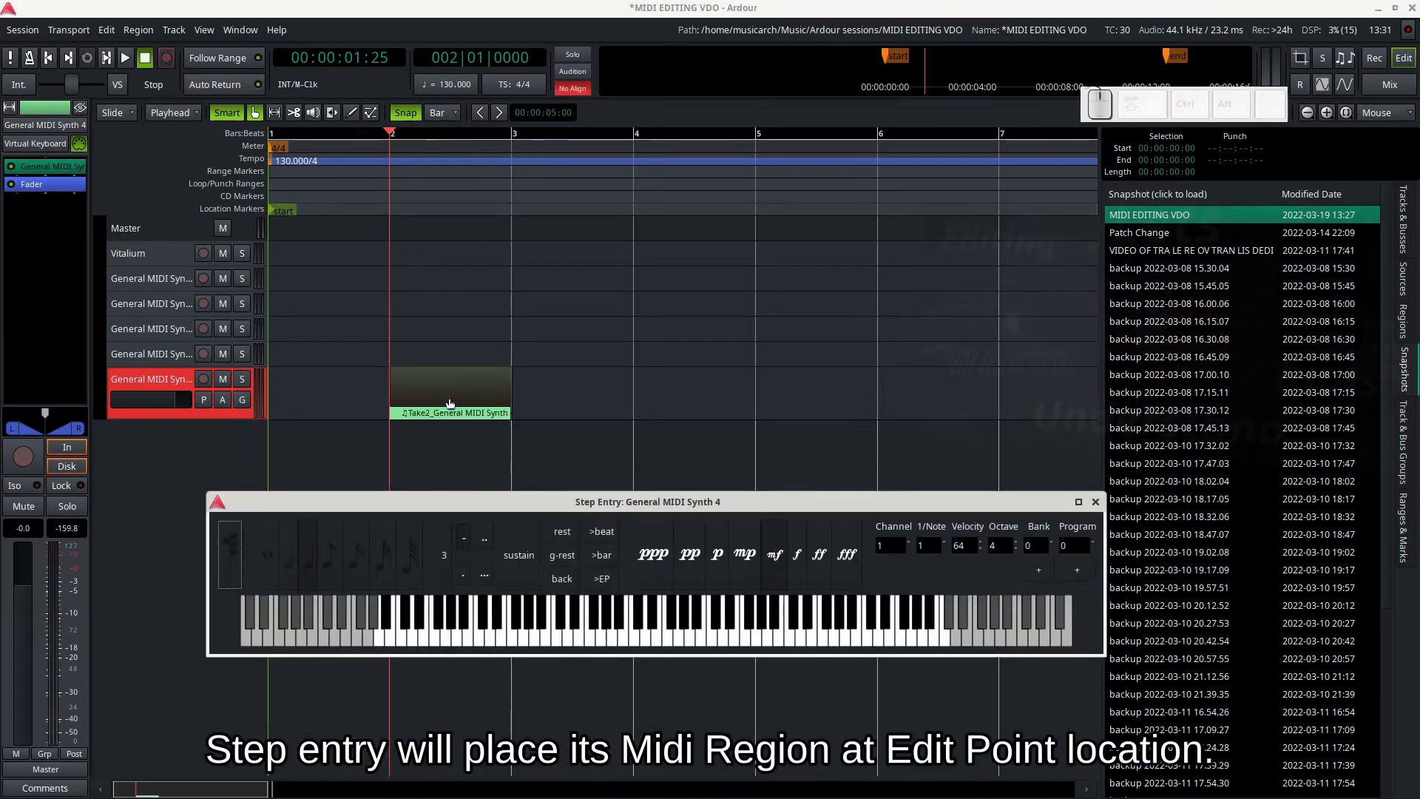
{"action": "left_click", "coordinate": [1095, 503]}
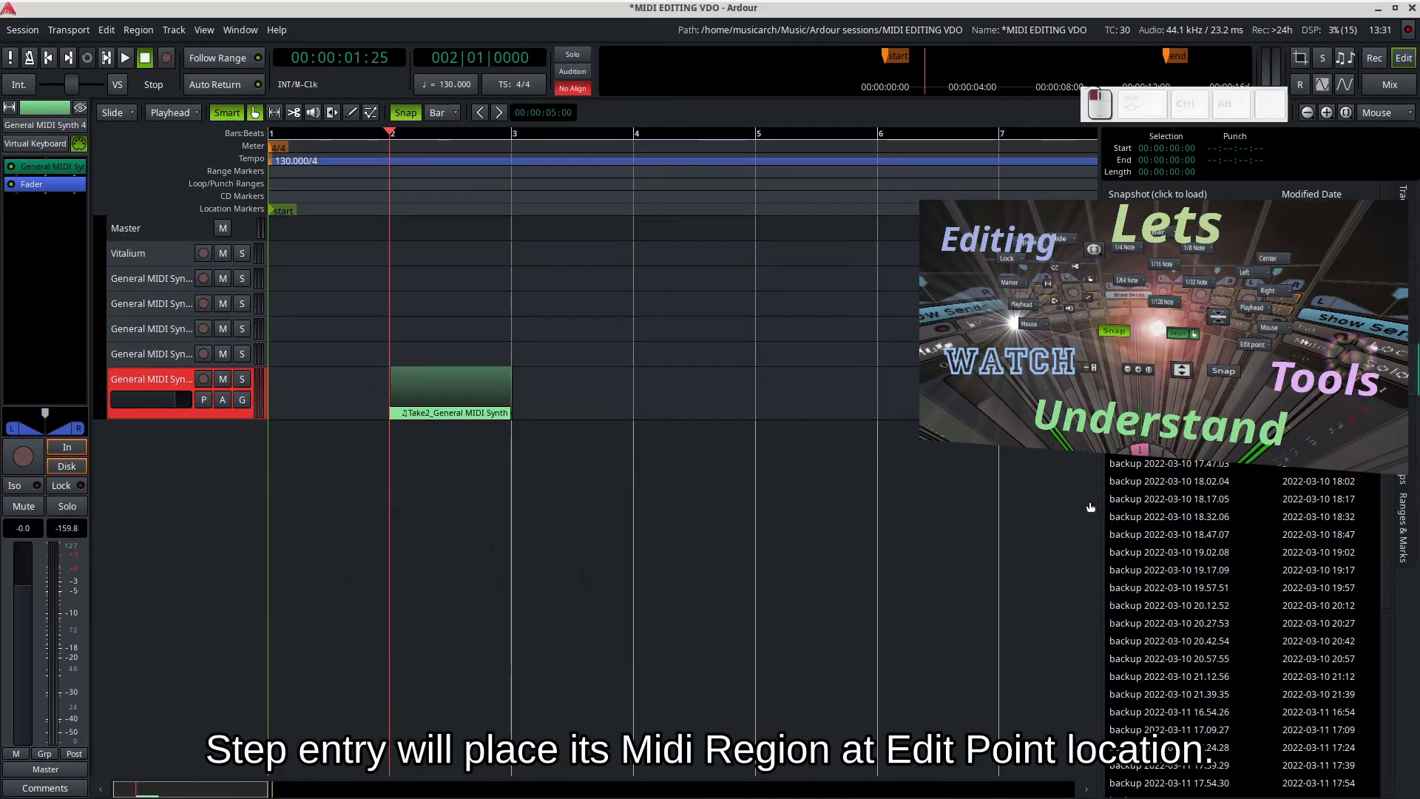
Delete the empty MIDI region at bar 2 from the General MIDI Synth 4 track
{"action": "left_click", "coordinate": [427, 388]}
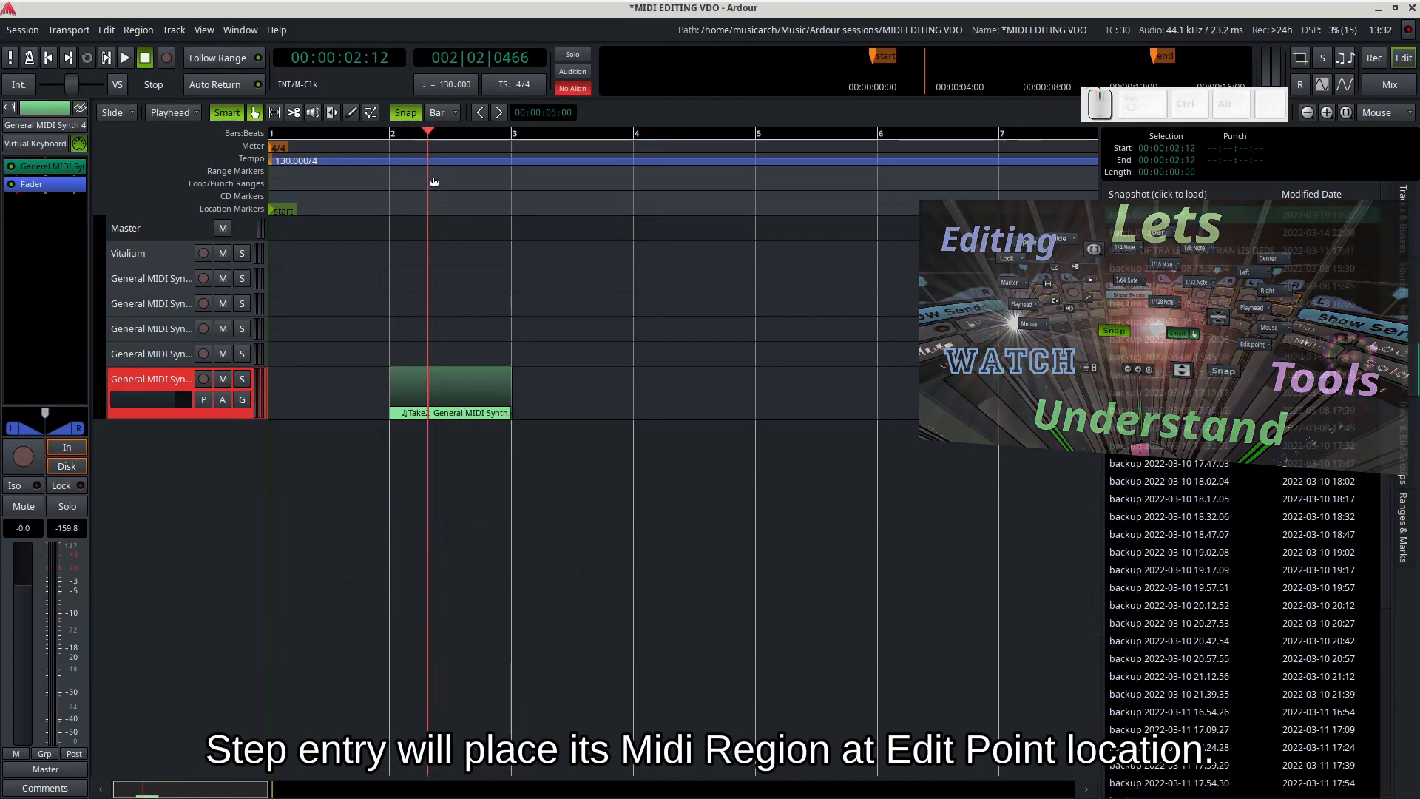
{"action": "left_click", "coordinate": [476, 405]}
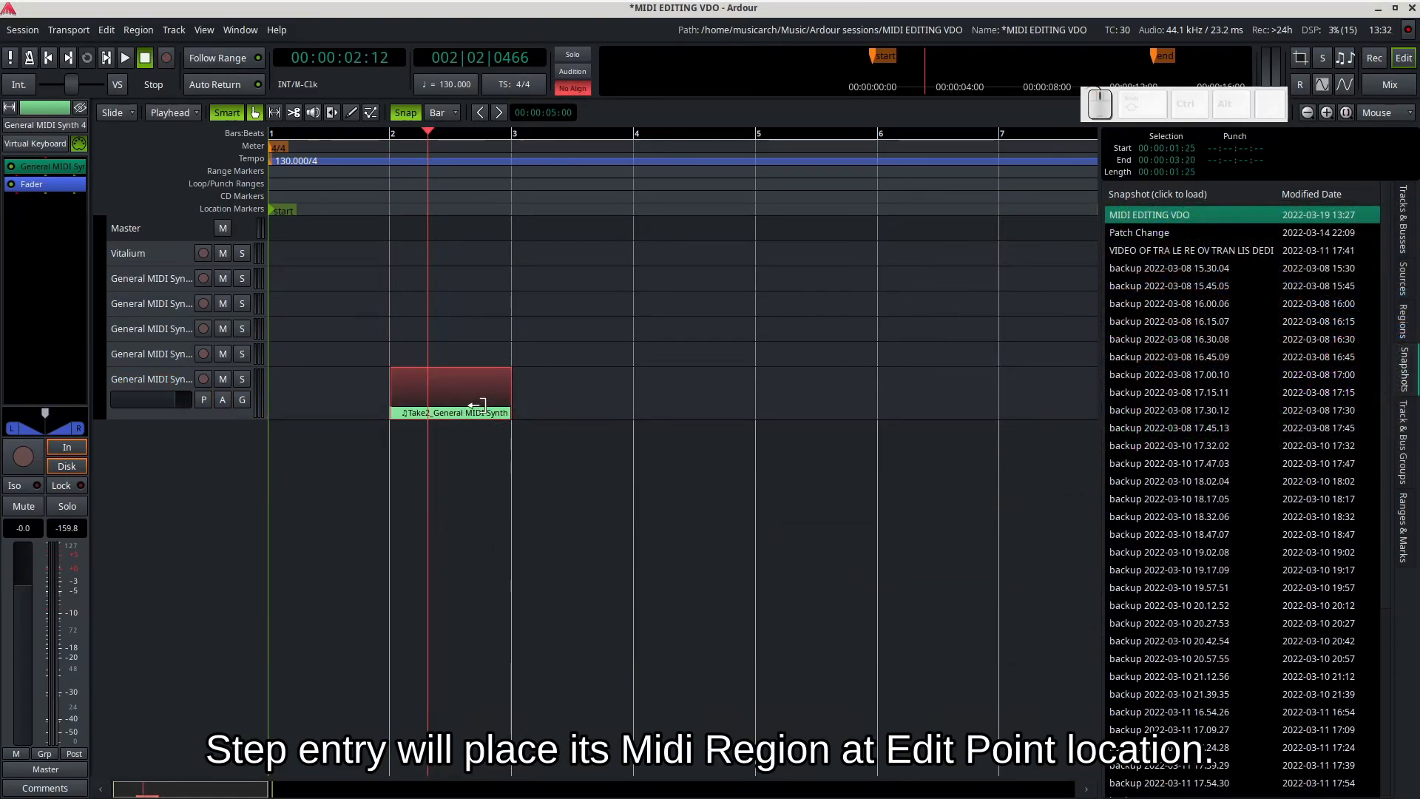
{"action": "key", "text": "Delete"}
Set the playhead to bar 3, create a Step Entry region there on the General MIDI Synth 4 track, and close the Step Entry window
{"action": "left_click", "coordinate": [517, 148]}
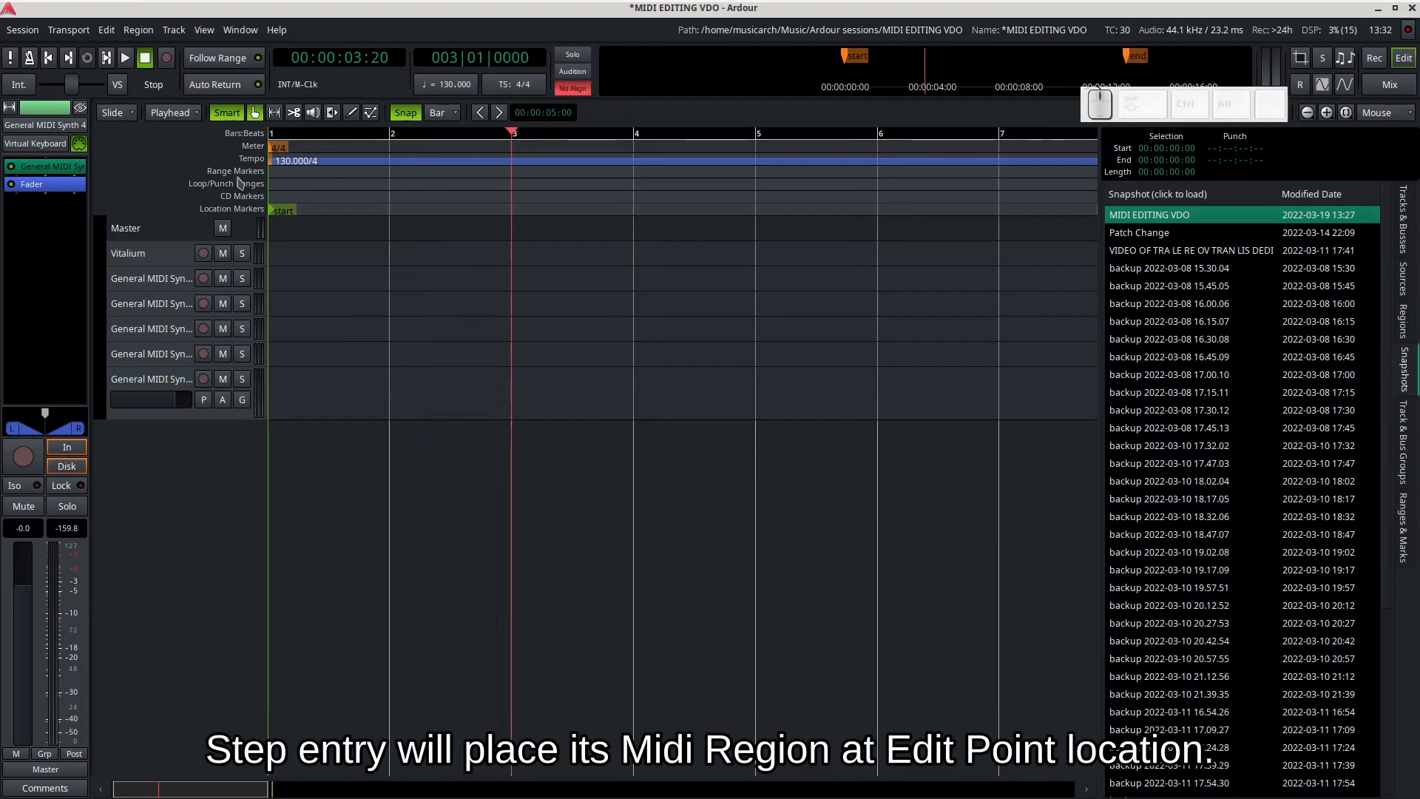
{"action": "right_click", "coordinate": [203, 378]}
{"action": "left_click", "coordinate": [235, 410]}
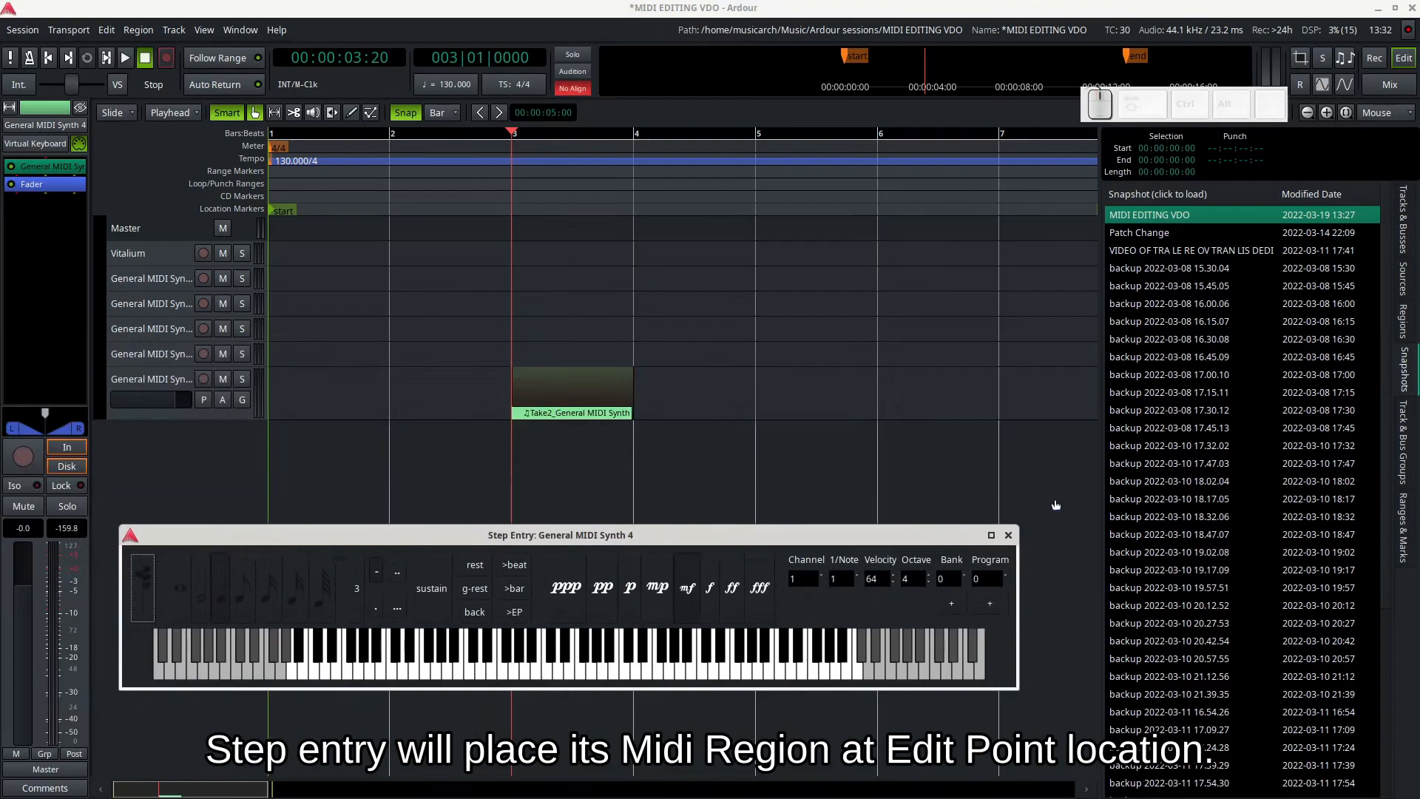
{"action": "left_click", "coordinate": [1008, 535]}
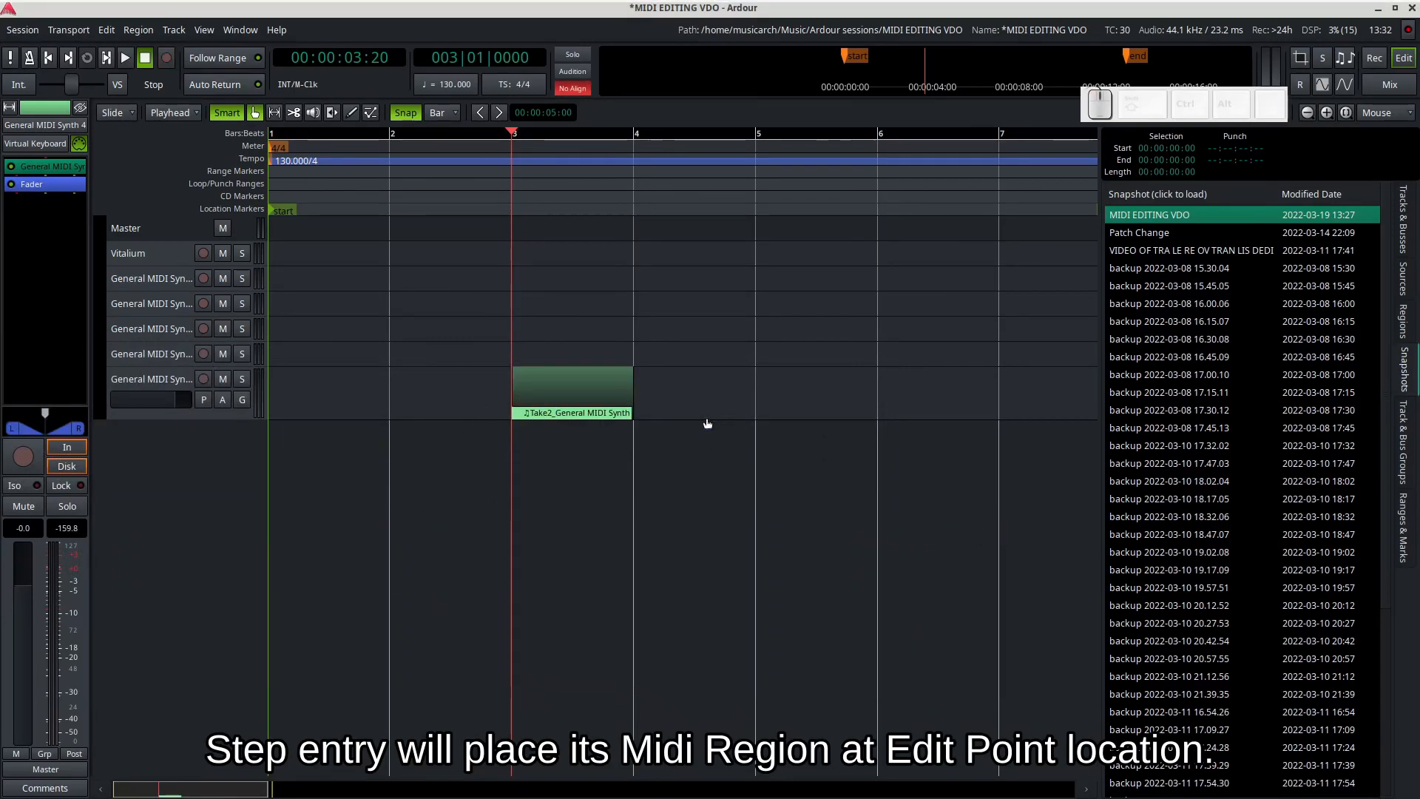
Delete the region at bar 3 and return the playhead to the session start
{"action": "left_click", "coordinate": [576, 409]}
{"action": "key", "text": "Delete"}
{"action": "key", "text": "Home"}
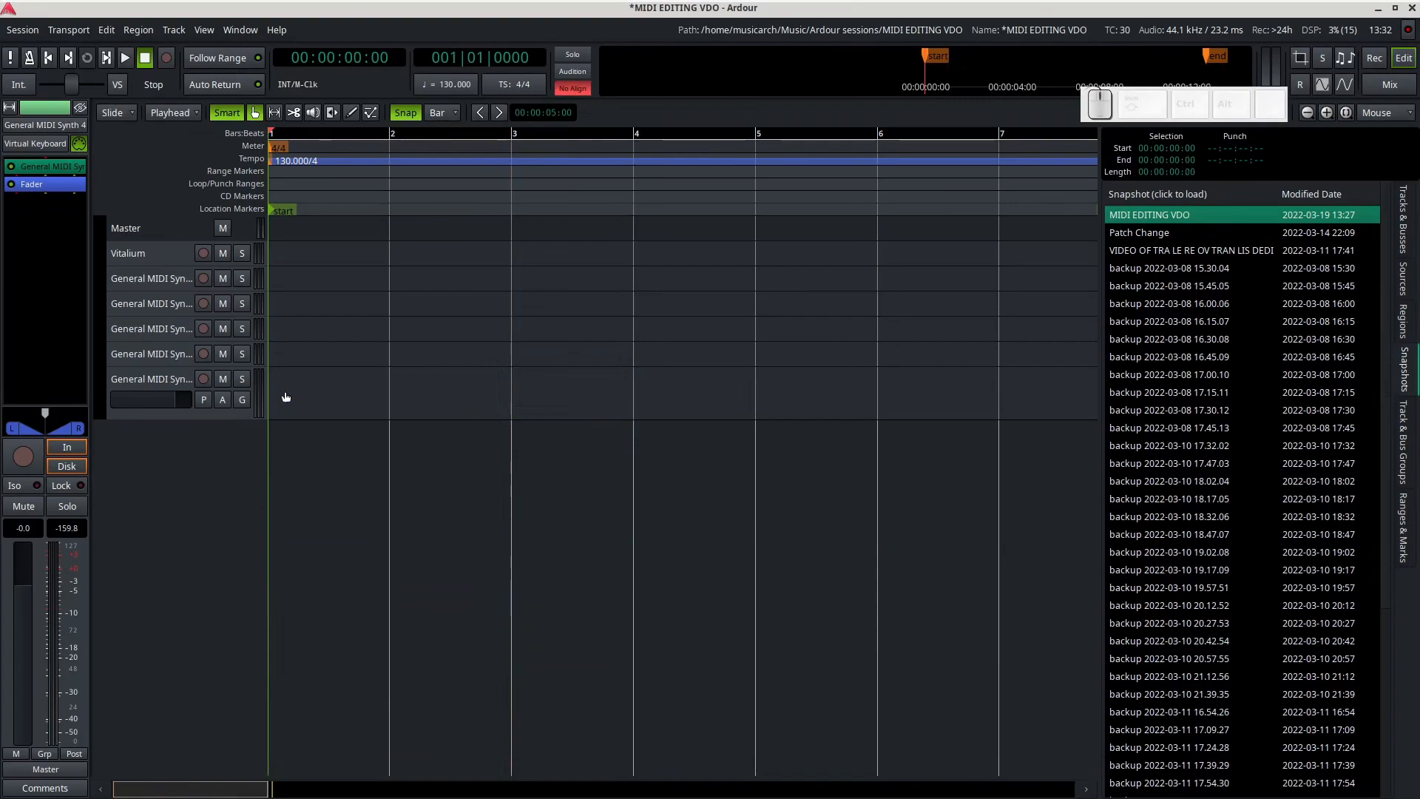
Start Step Entry at bar 1 on the General MIDI Synth 4 track, enlarging the track and moving the Step Entry window clear of it
{"action": "right_click", "coordinate": [207, 384]}
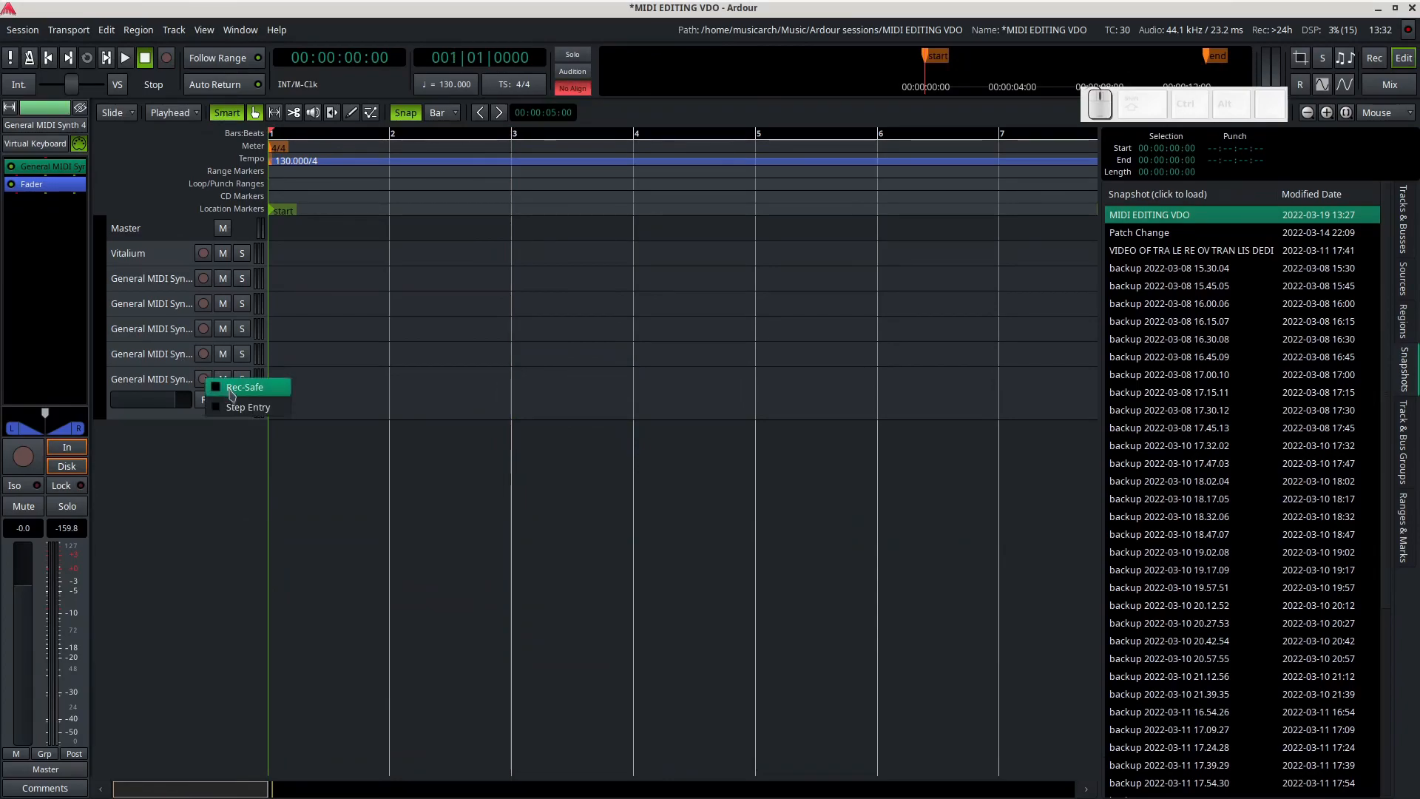
{"action": "left_click", "coordinate": [237, 405]}
{"action": "left_click_drag", "start_coordinate": [382, 337], "coordinate": [561, 446]}
{"action": "left_click_drag", "start_coordinate": [205, 433], "coordinate": [205, 554]}
{"action": "left_click_drag", "start_coordinate": [488, 460], "coordinate": [526, 209]}
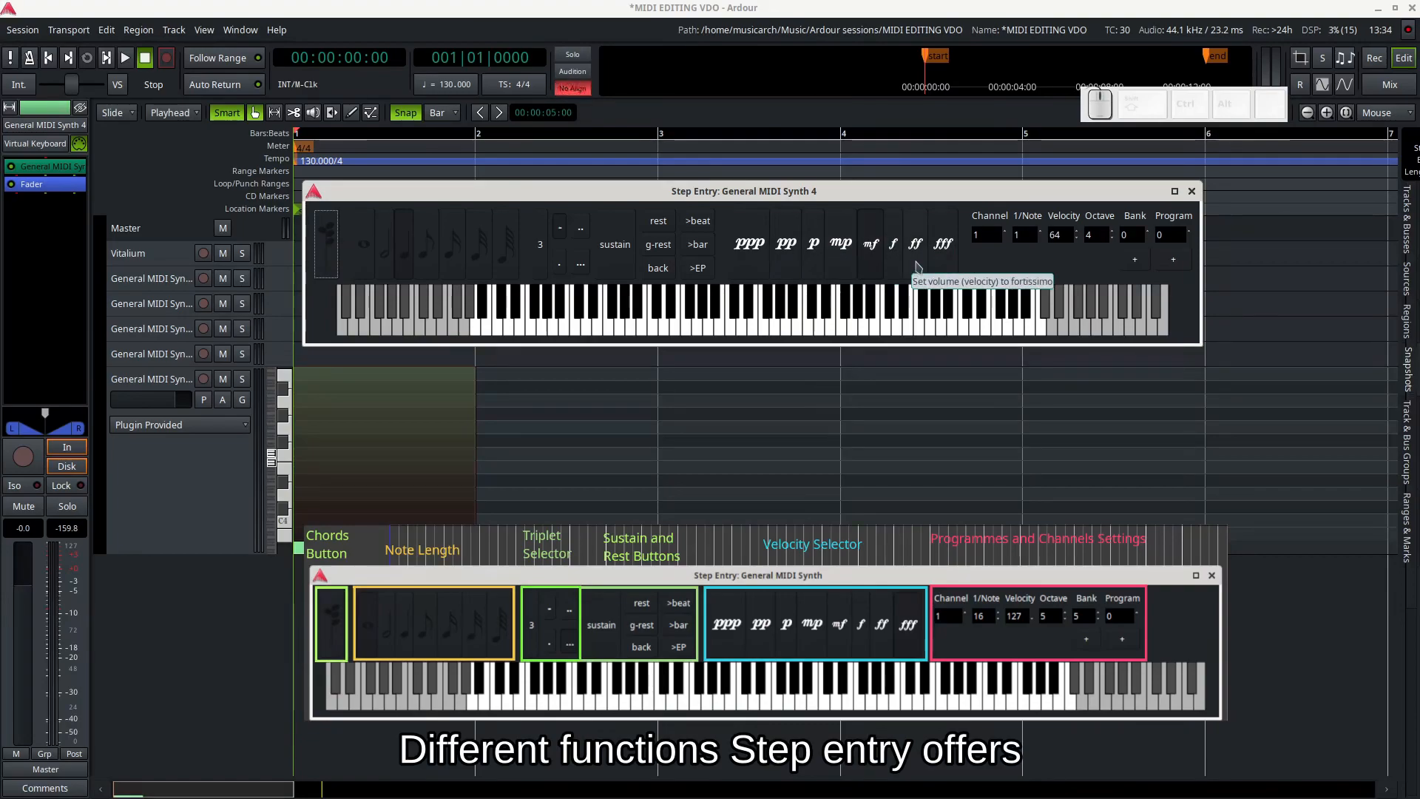
Try different Step Entry channel, velocity and octave values, ending on channel 1, velocity 64 and octave 0
{"action": "left_click", "coordinate": [1005, 232]}
{"action": "left_click", "coordinate": [1005, 239]}
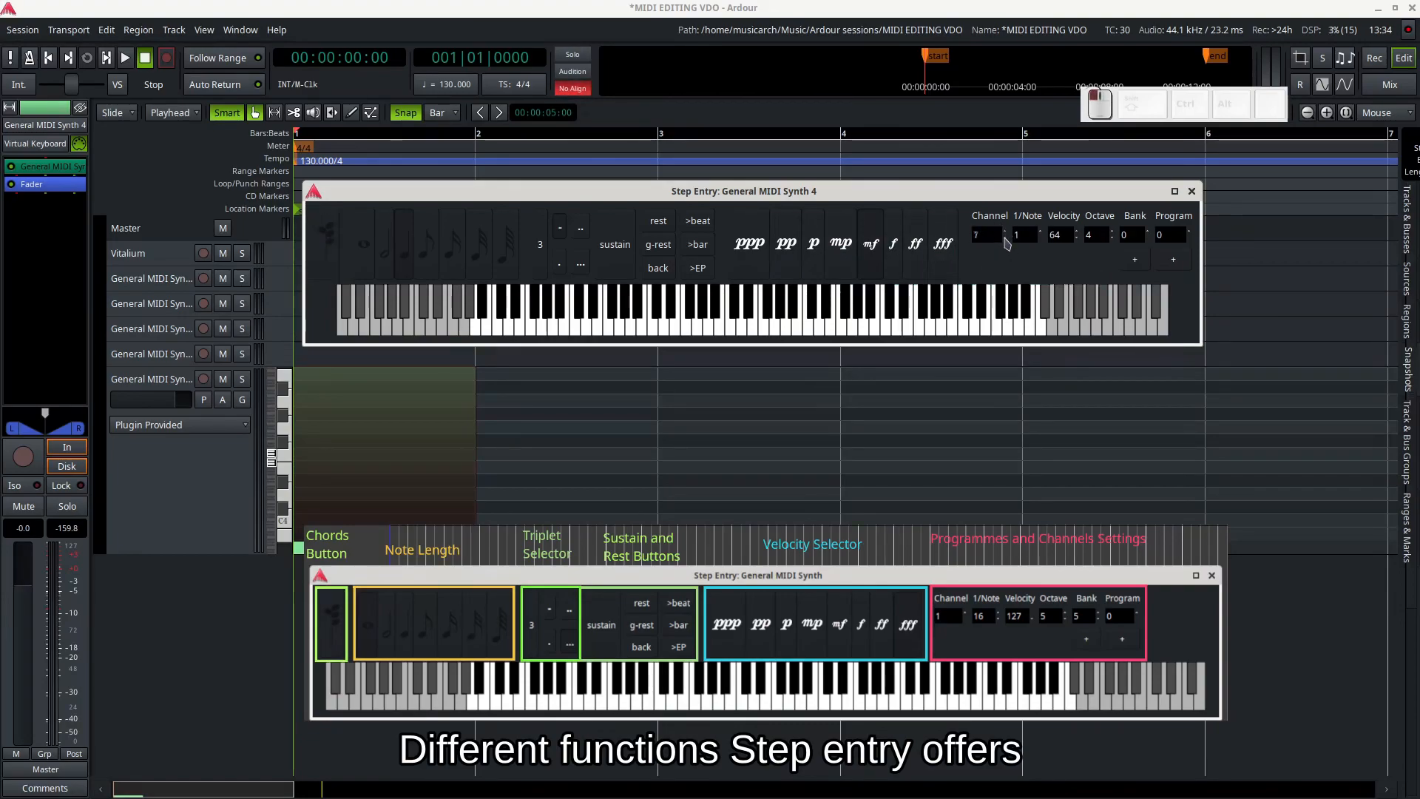
{"action": "scroll", "coordinate": [1077, 236], "scroll_direction": "up", "scroll_amount": 10}
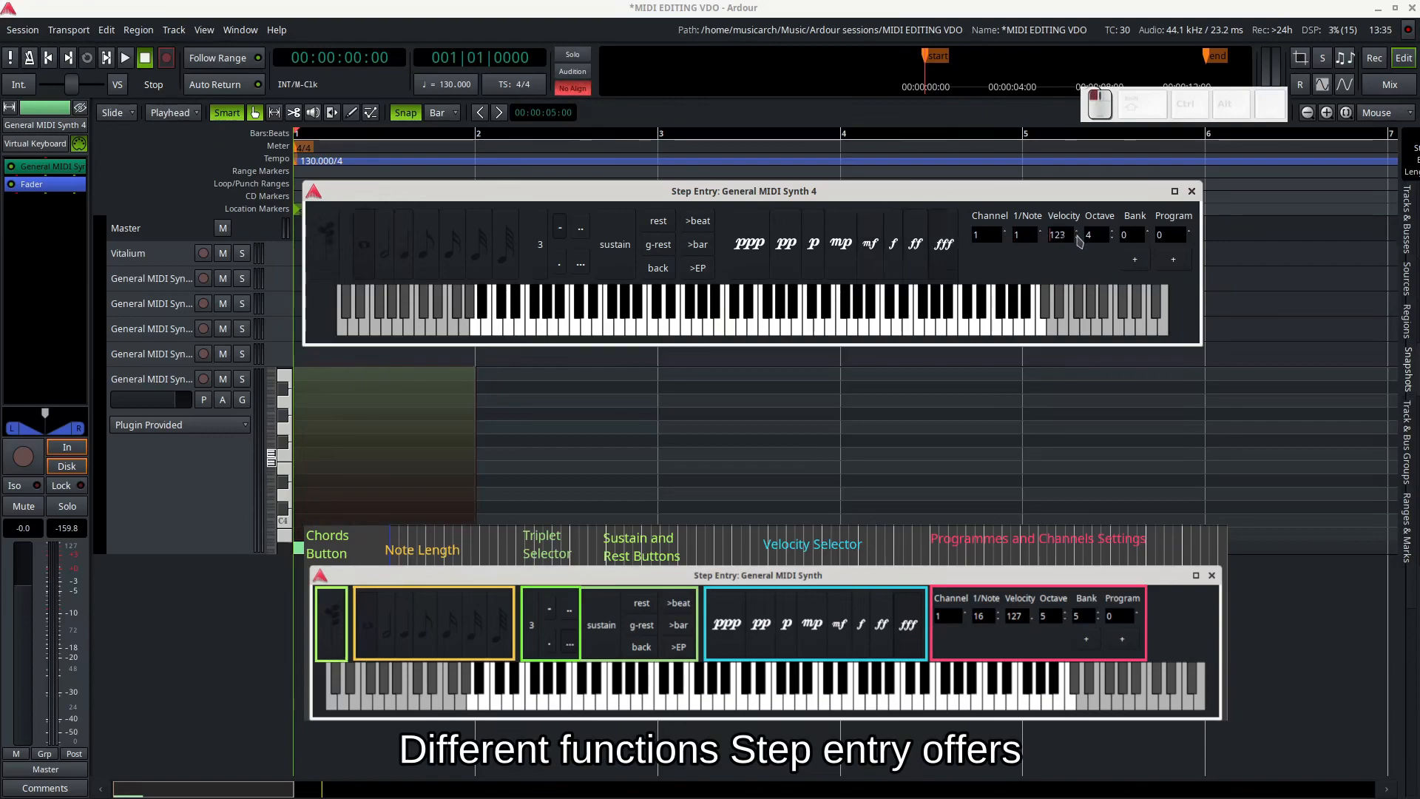
{"action": "scroll", "coordinate": [1080, 240], "scroll_direction": "down", "scroll_amount": 10}
{"action": "scroll", "coordinate": [1114, 235], "scroll_direction": "up", "scroll_amount": 6}
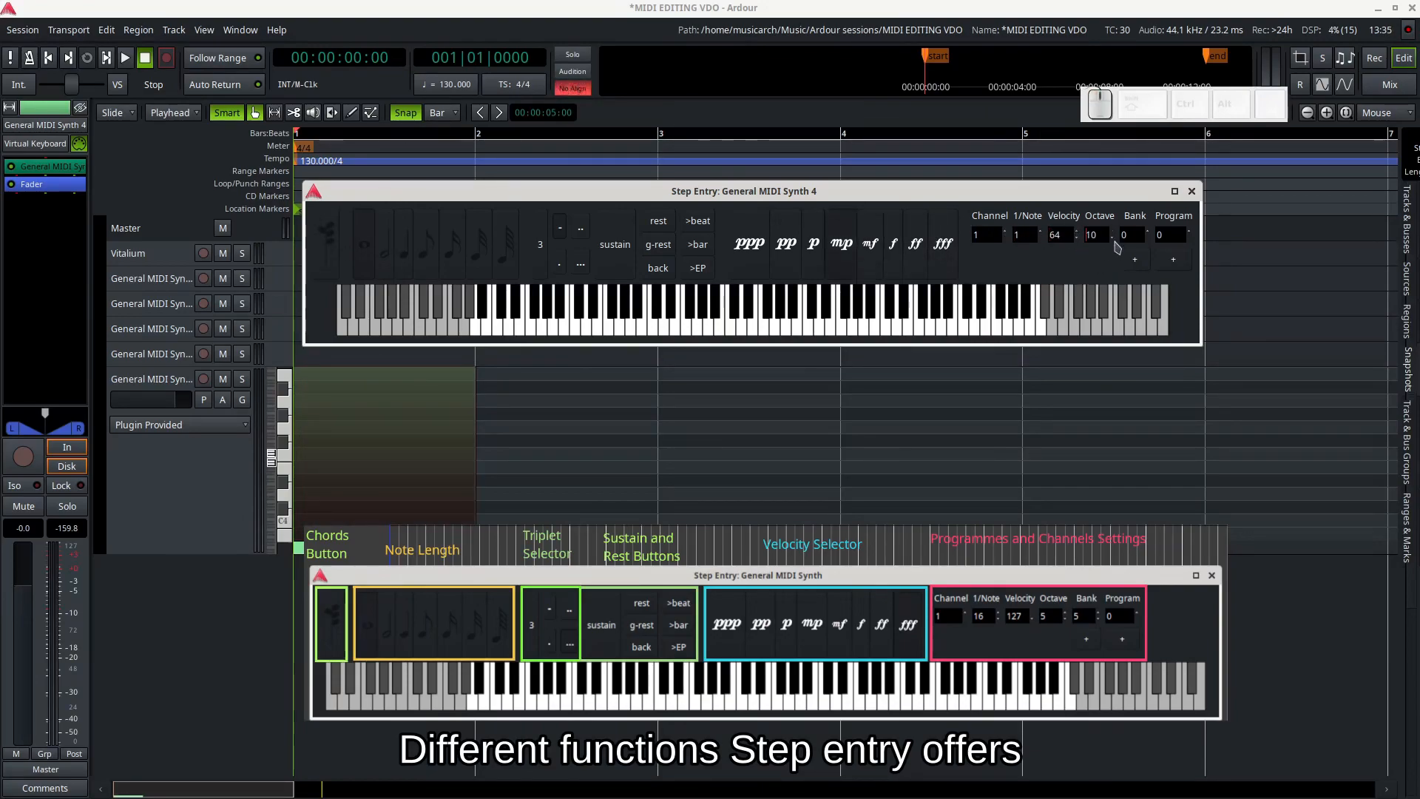
{"action": "scroll", "coordinate": [1115, 235], "scroll_direction": "down", "scroll_amount": 10}
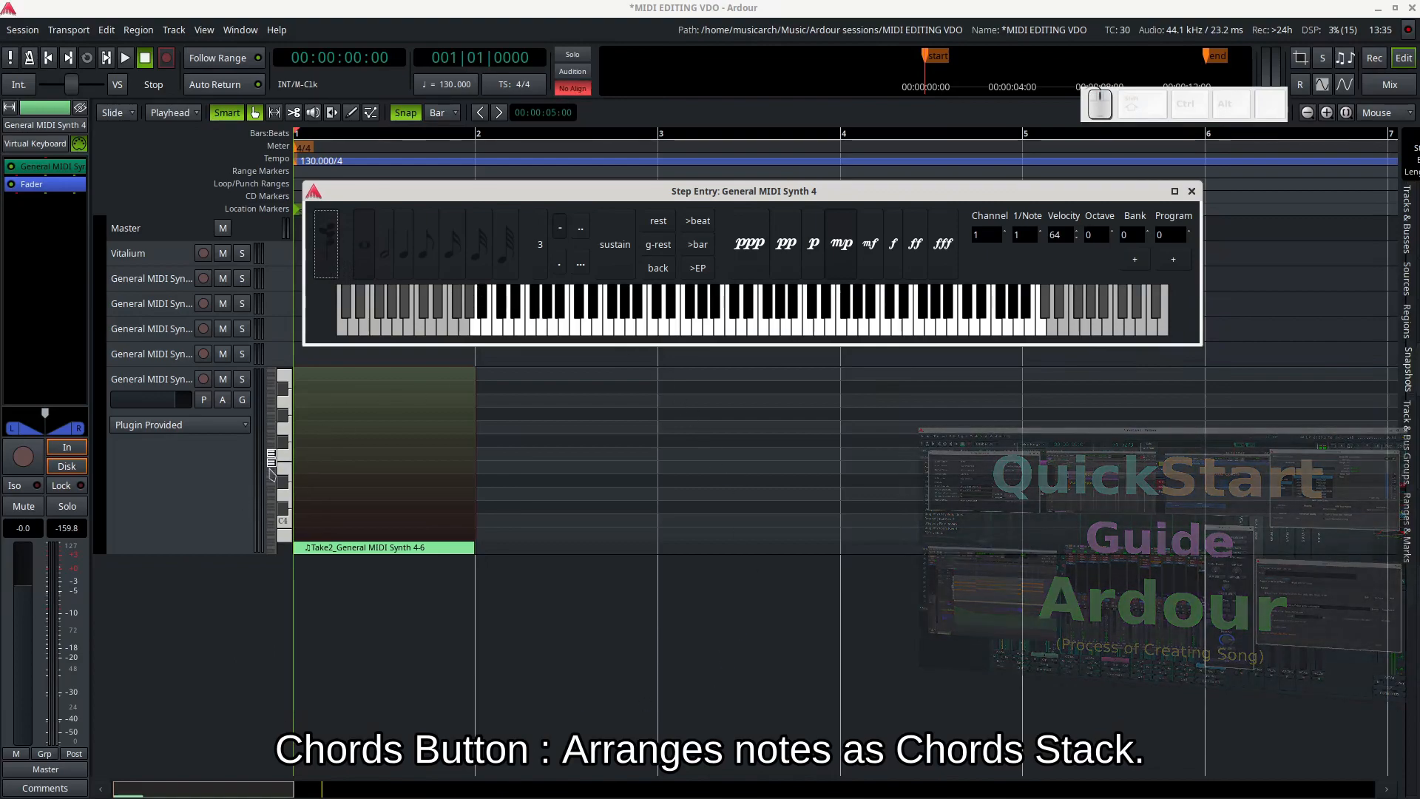
Stack four whole notes on alternate white keys as a chord in bar 1 of the General MIDI Synth 4 region
{"action": "left_click", "coordinate": [652, 333]}
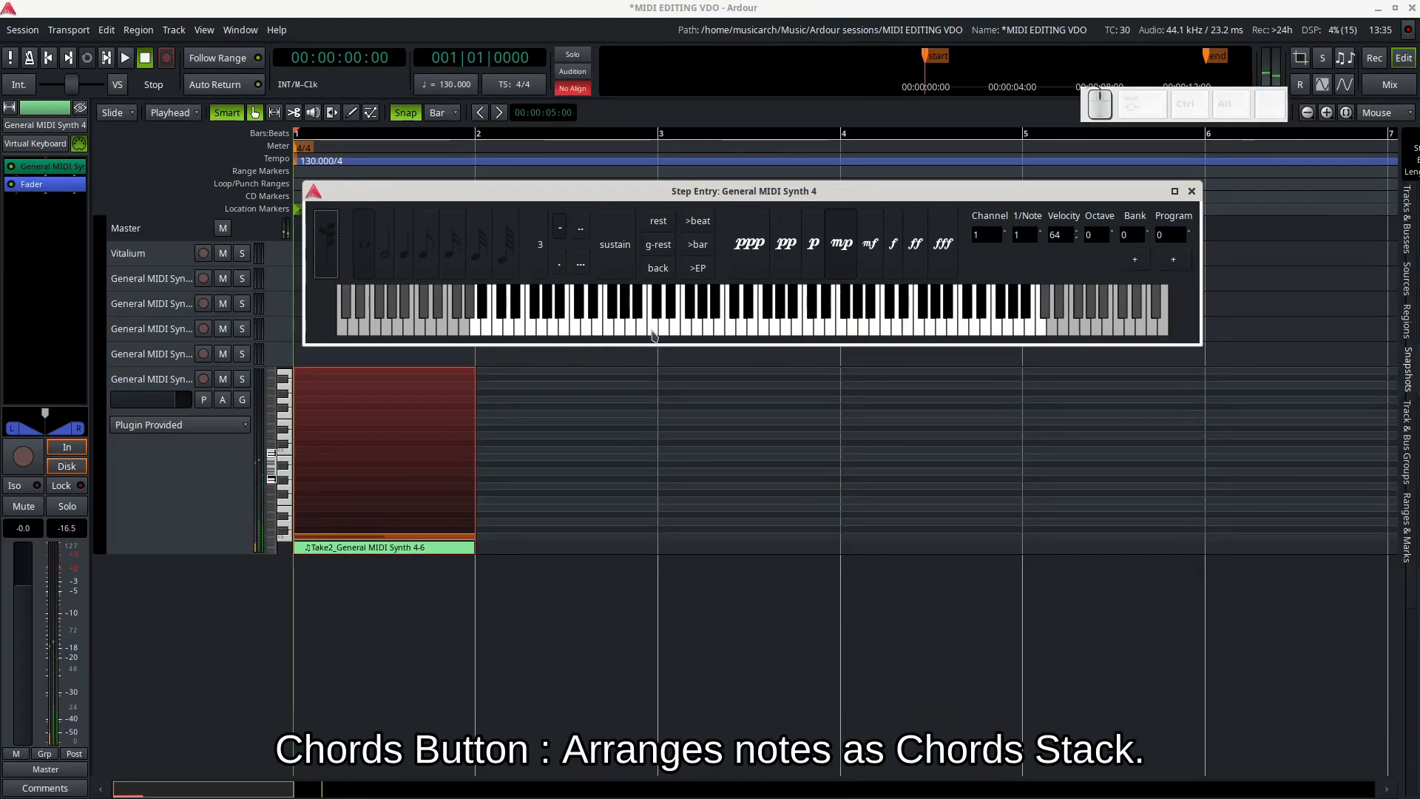
{"action": "left_click", "coordinate": [674, 334]}
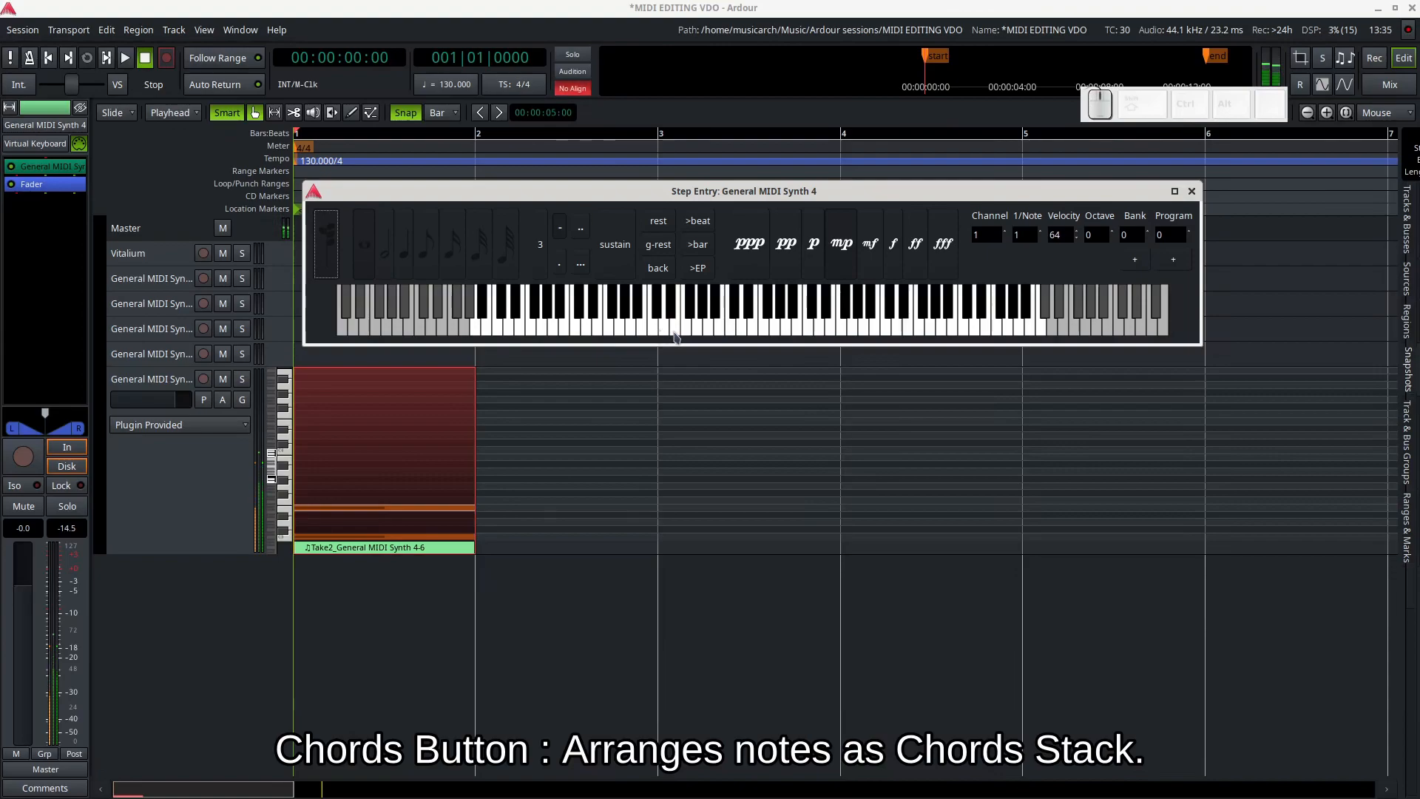
{"action": "left_click", "coordinate": [697, 334]}
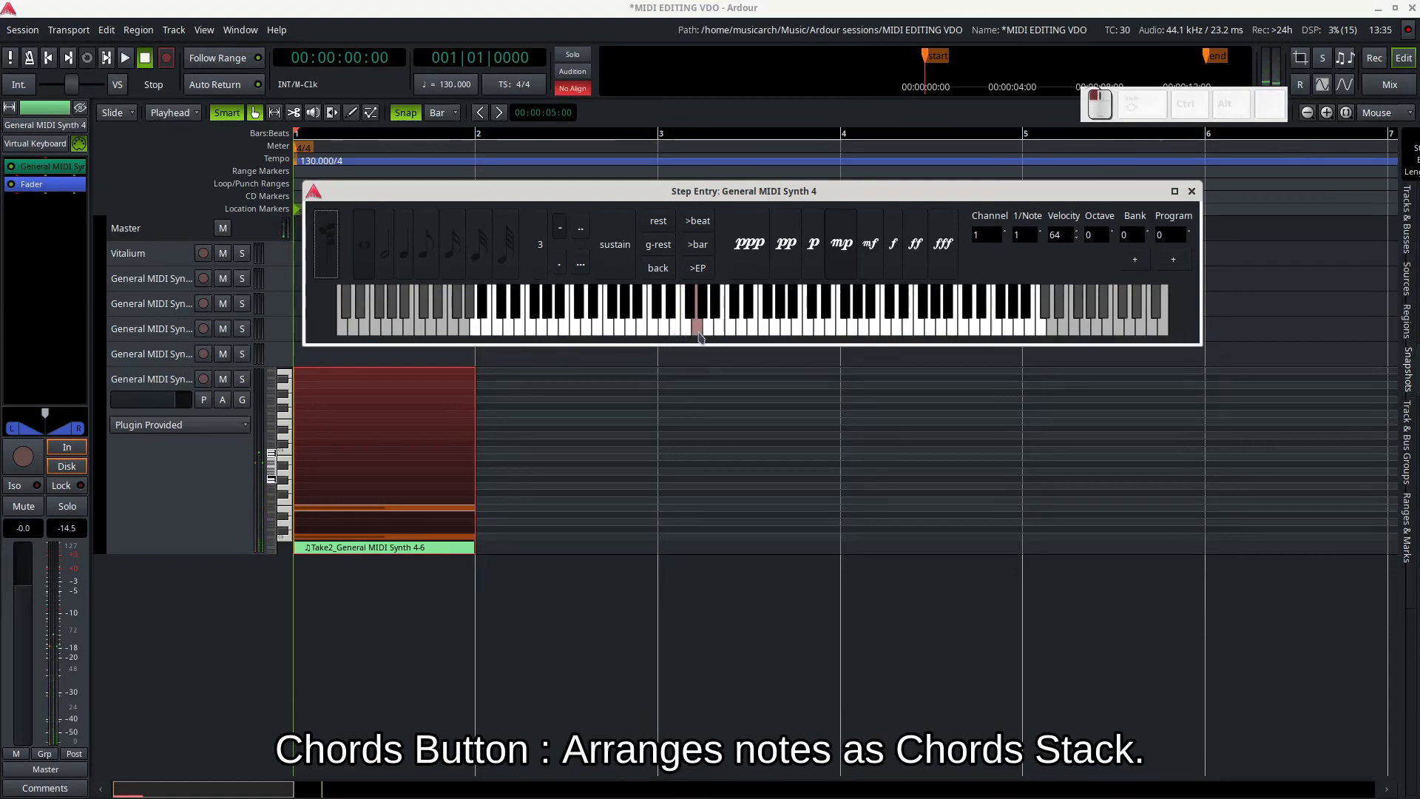
{"action": "left_click", "coordinate": [721, 335]}
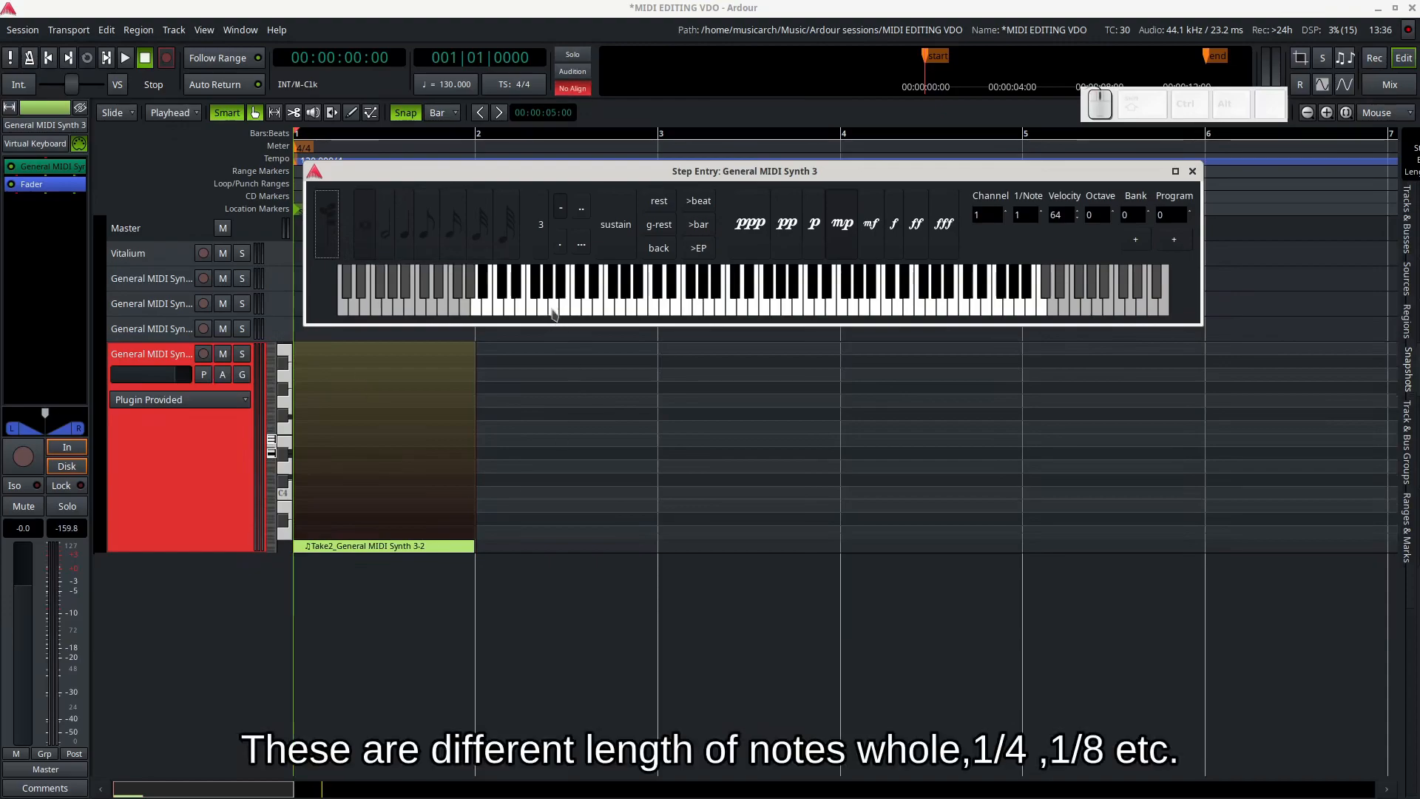
Enter three ascending whole notes, one per bar from bar 1 to bar 3, on the General MIDI Synth 3 track
{"action": "left_click", "coordinate": [576, 314]}
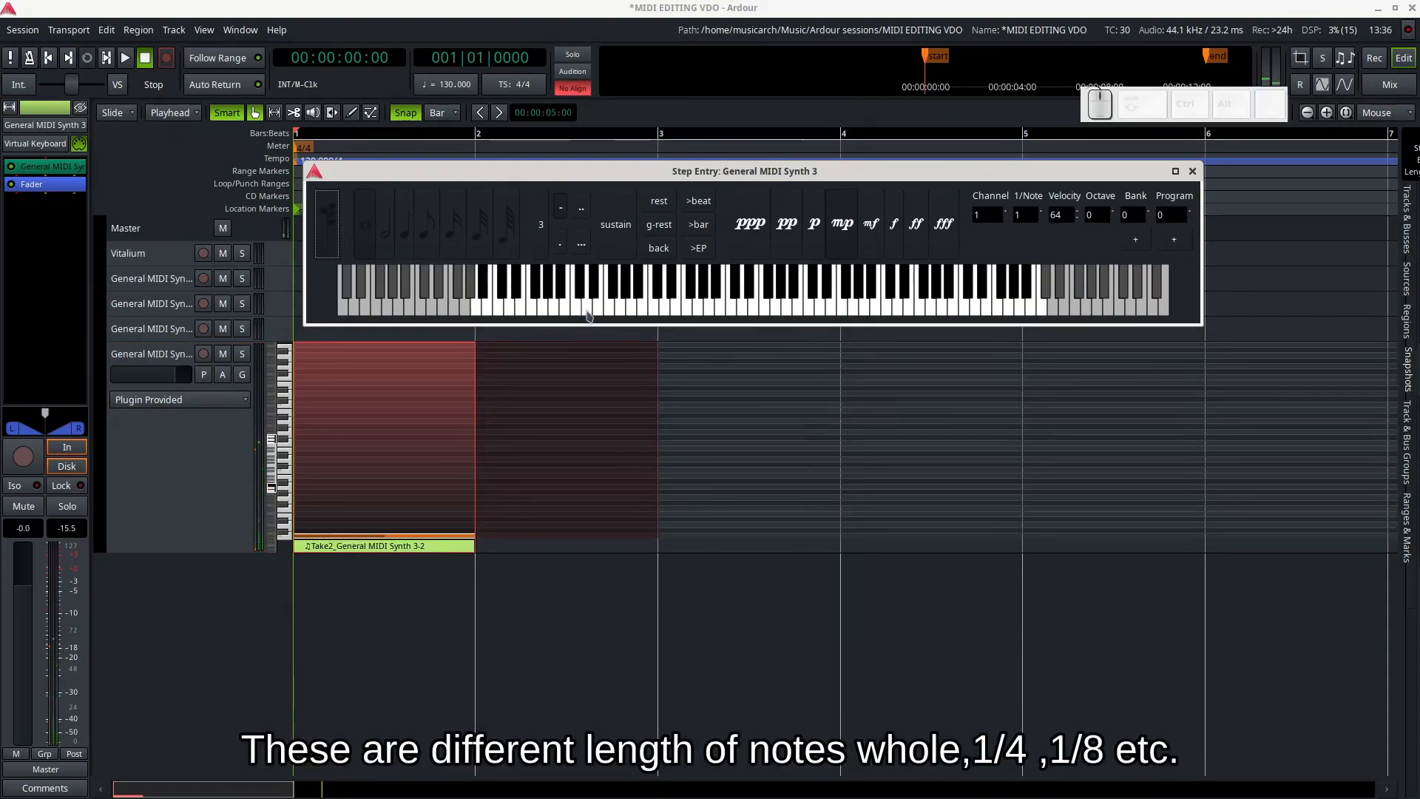
{"action": "left_click", "coordinate": [588, 316]}
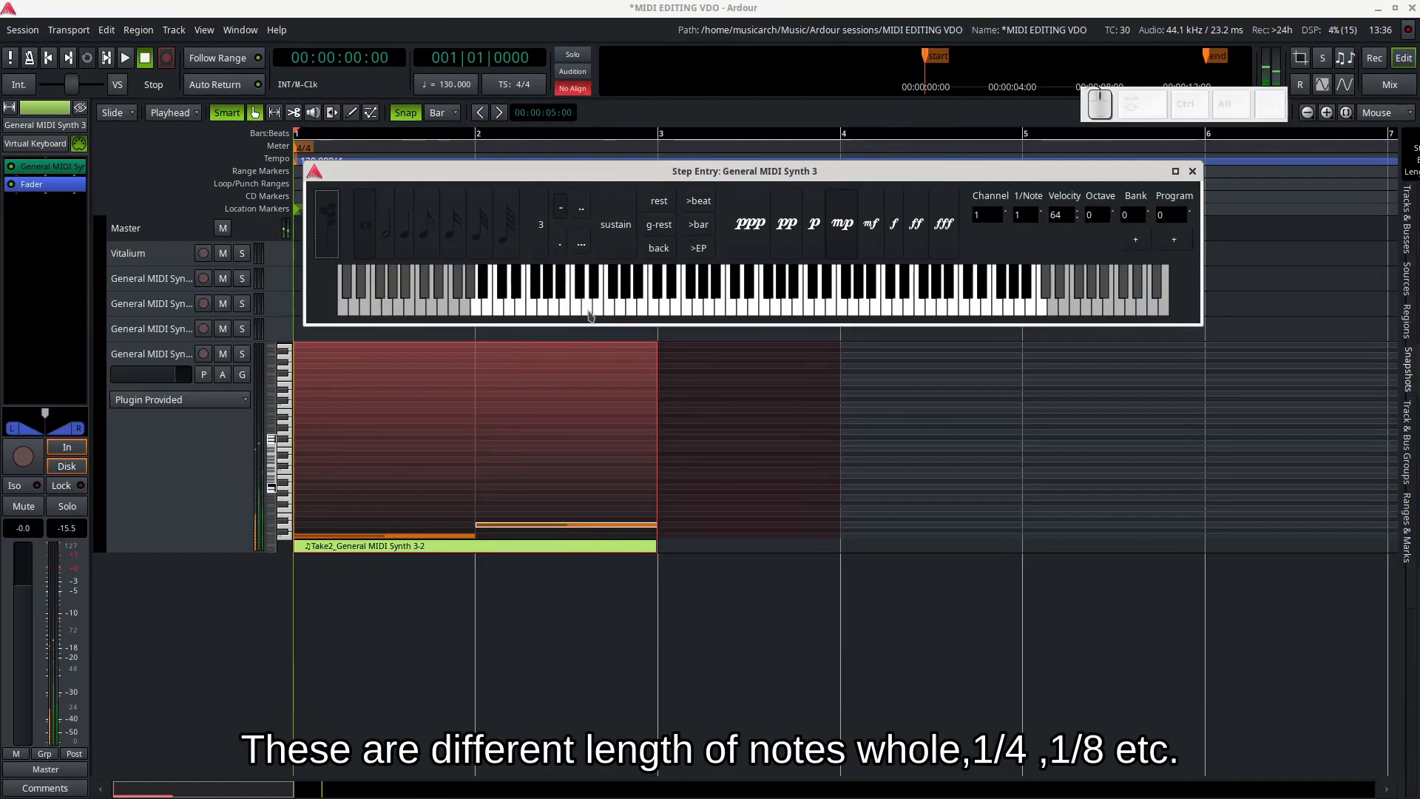
{"action": "left_click", "coordinate": [599, 316]}
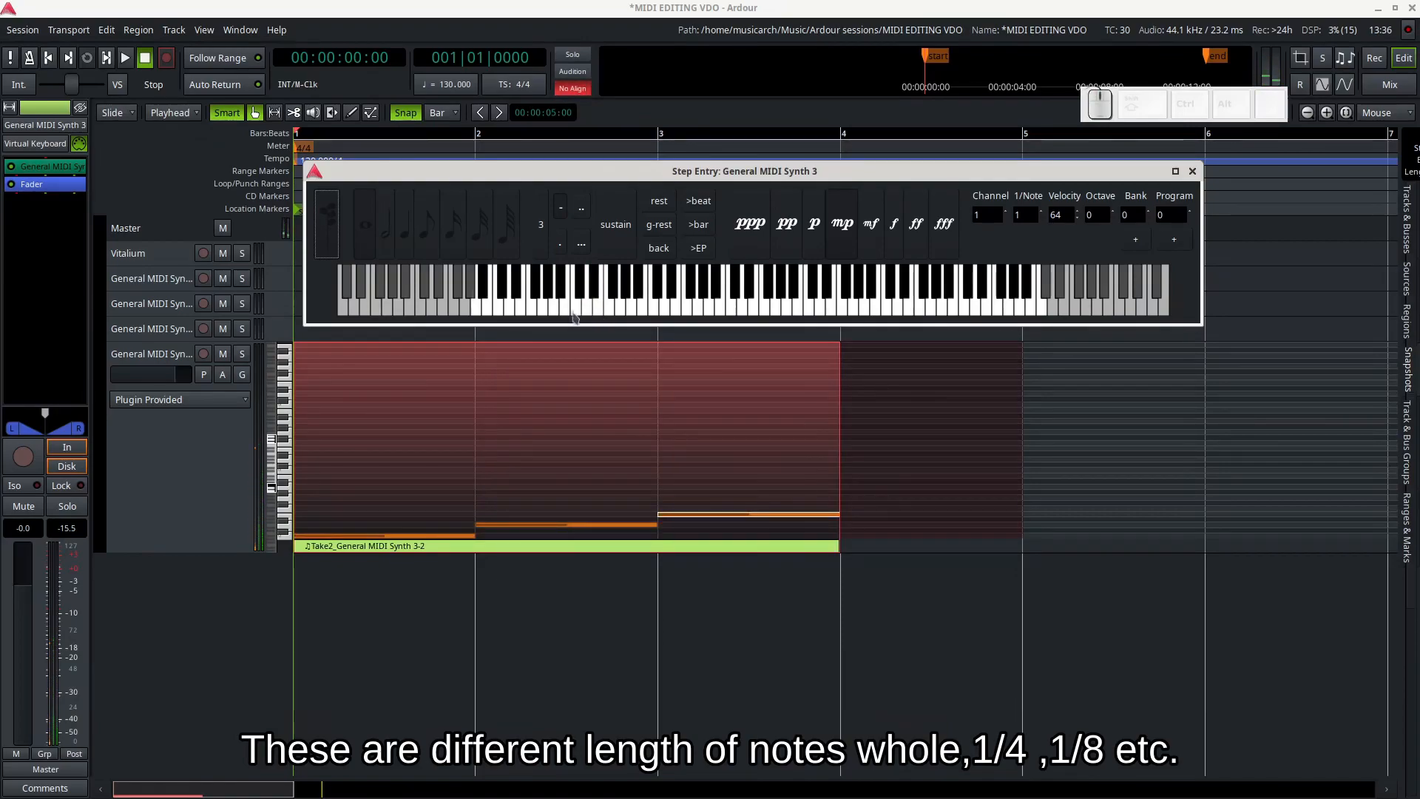
Set the note length to 1/2, return the note cursor to the edit point, and enter five ascending half notes from bar 1
{"action": "left_click", "coordinate": [389, 254]}
{"action": "left_click", "coordinate": [698, 248]}
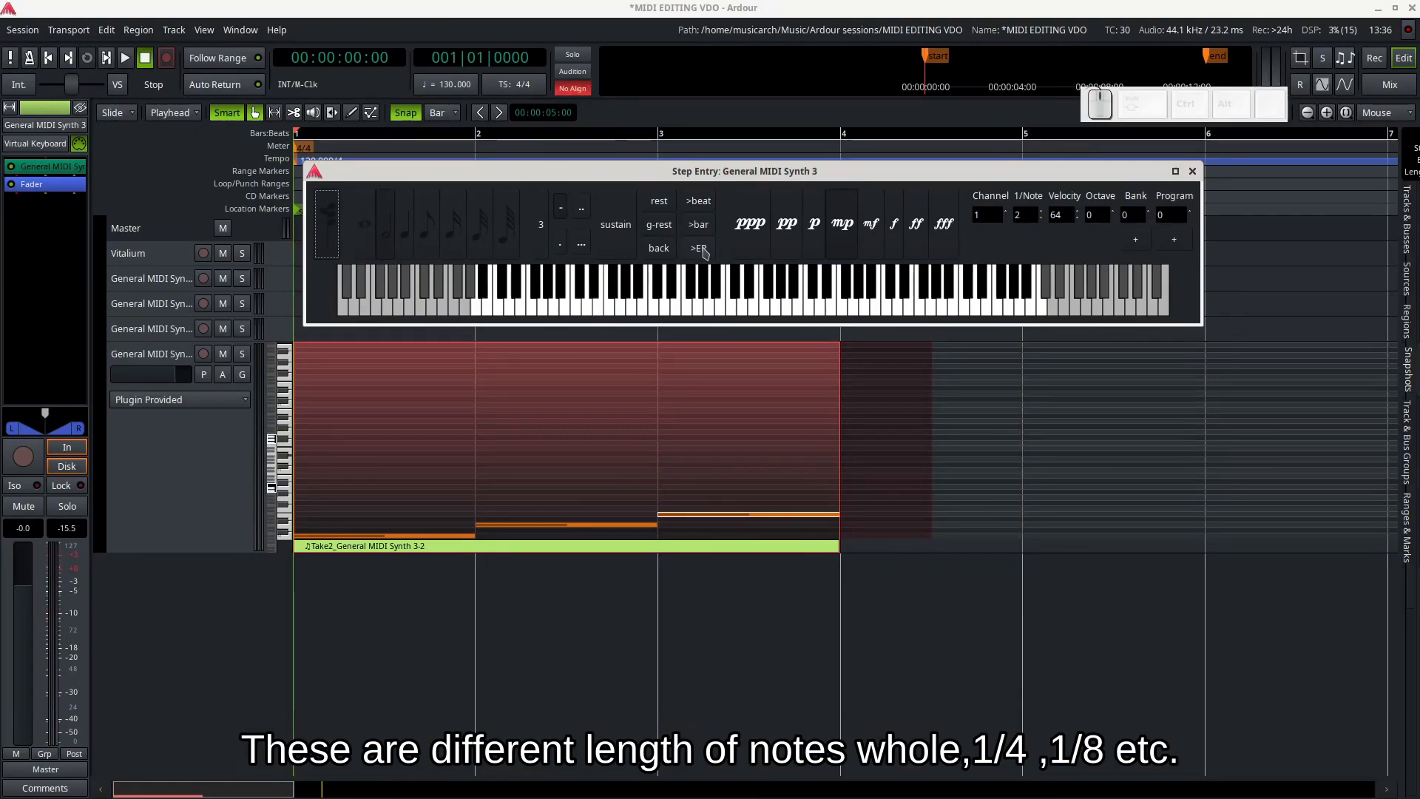
{"action": "left_click", "coordinate": [535, 315]}
{"action": "left_click", "coordinate": [553, 314]}
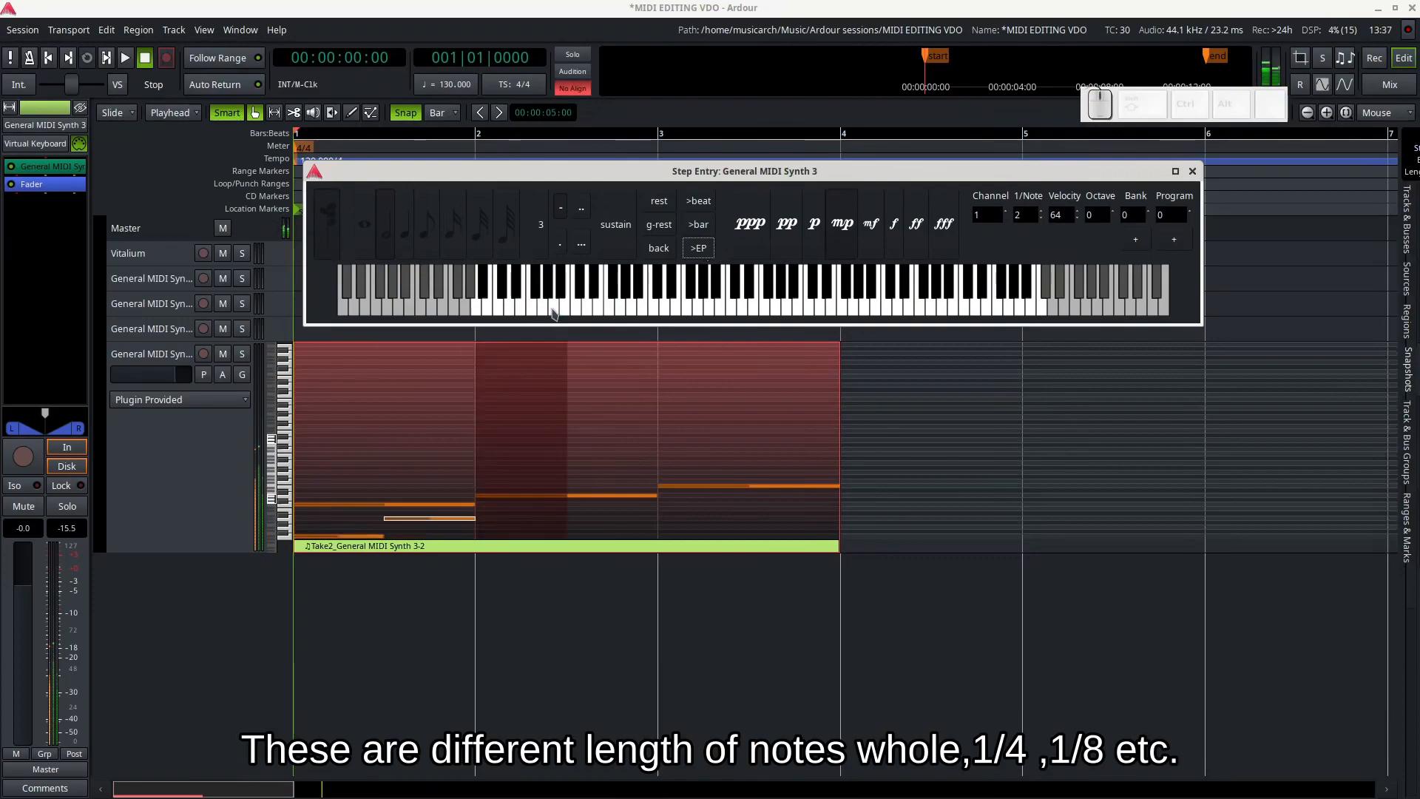
{"action": "left_click", "coordinate": [569, 314]}
{"action": "left_click", "coordinate": [577, 313]}
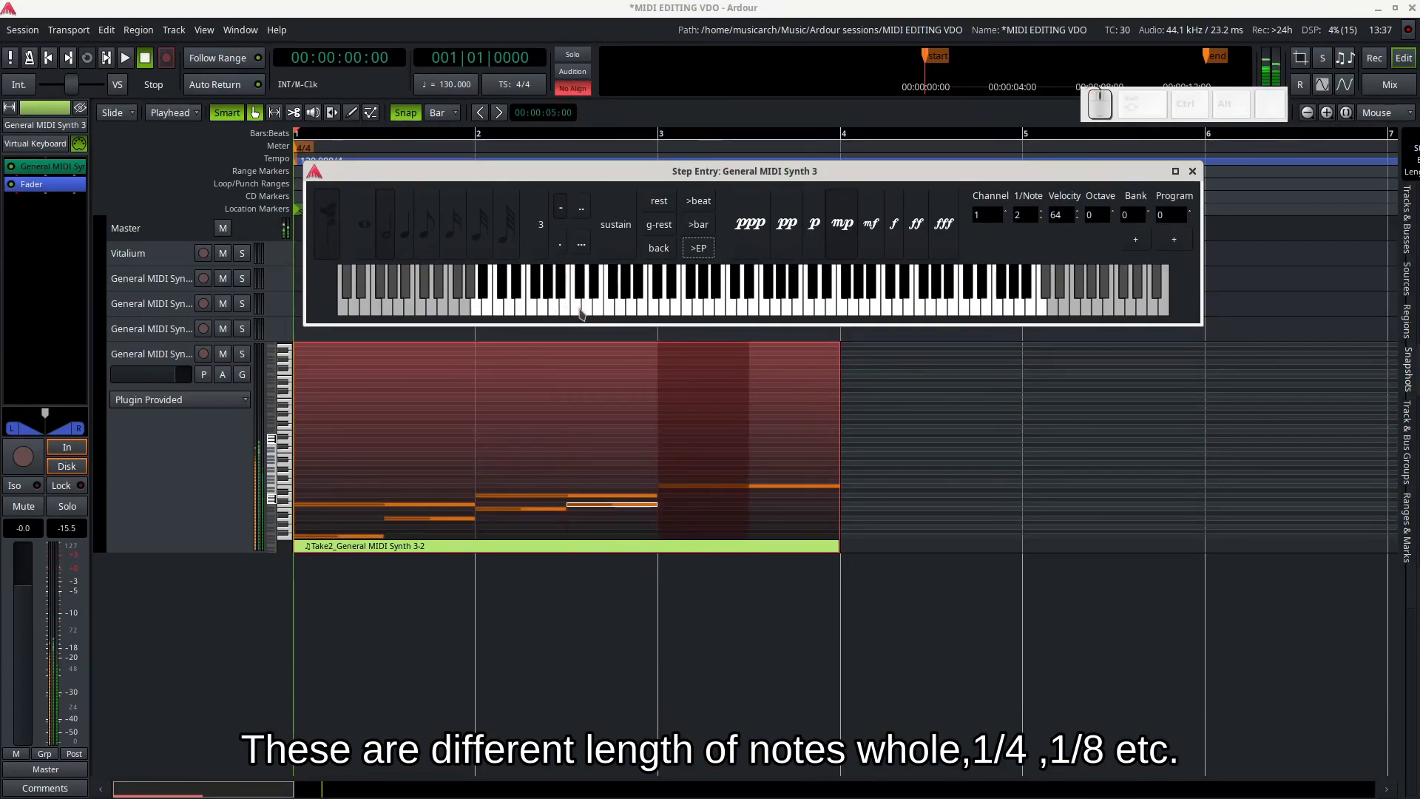
{"action": "left_click", "coordinate": [598, 314]}
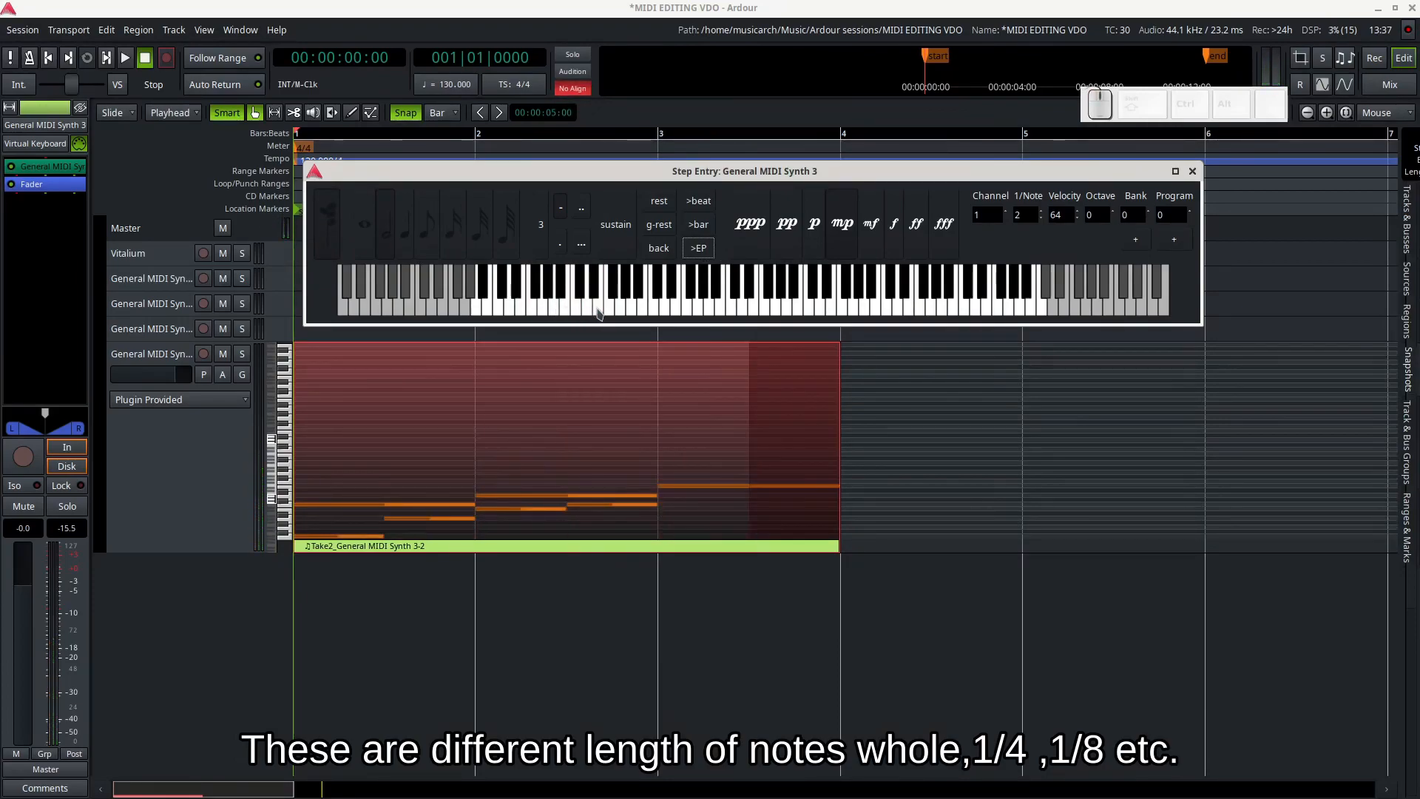
Set the note length to 1/4, return the note cursor to the edit point, and enter two ascending quarter notes in bar 1
{"action": "left_click", "coordinate": [404, 251]}
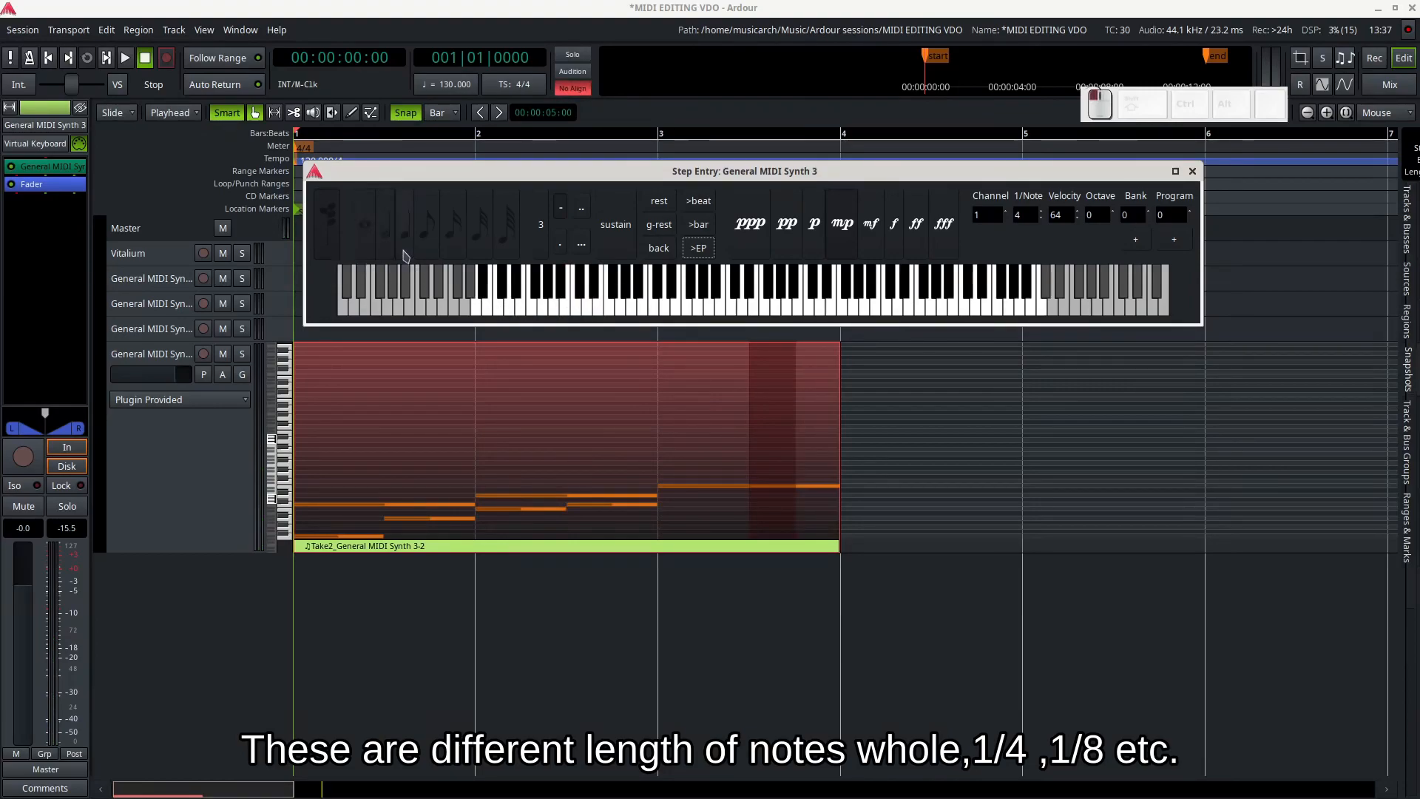
{"action": "left_click", "coordinate": [698, 247]}
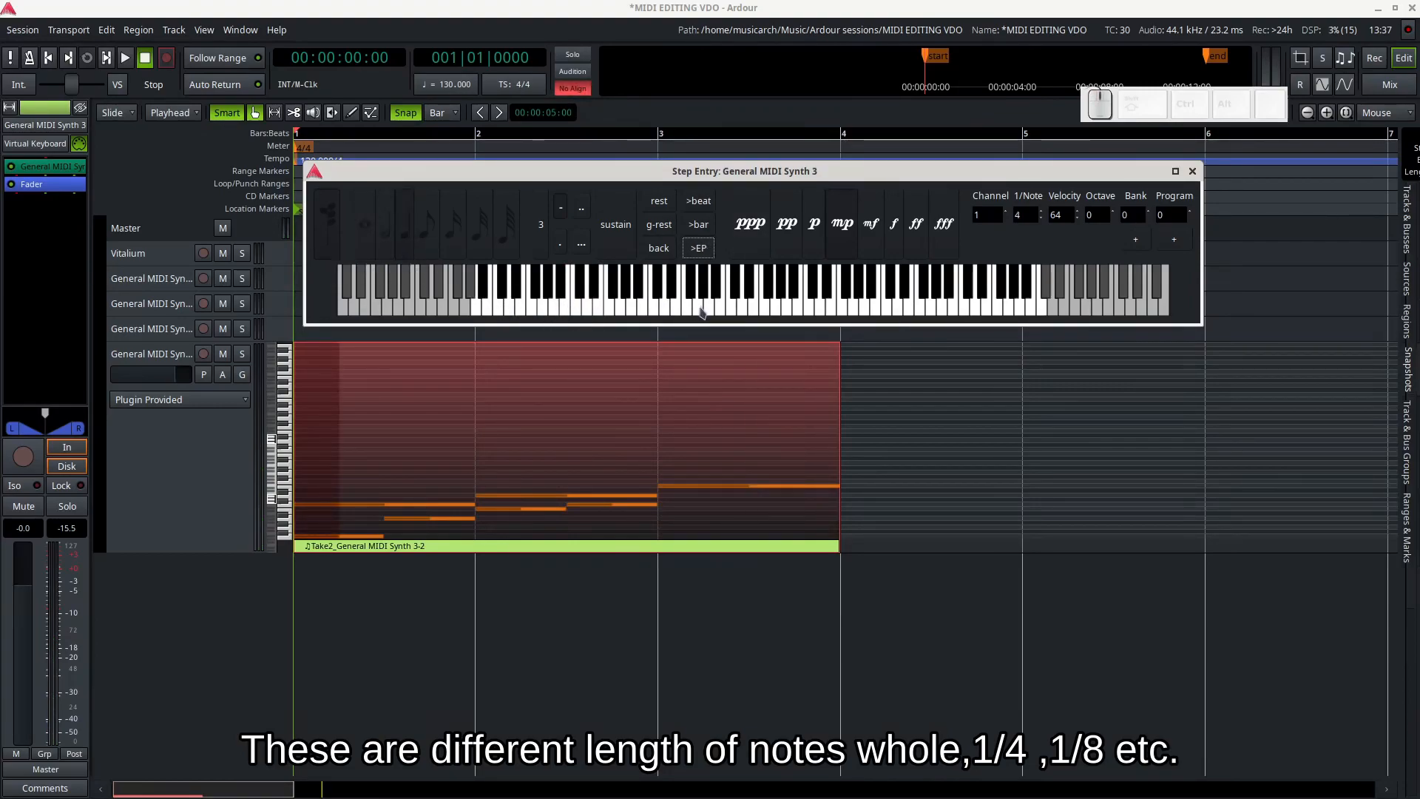
{"action": "left_click", "coordinate": [731, 312]}
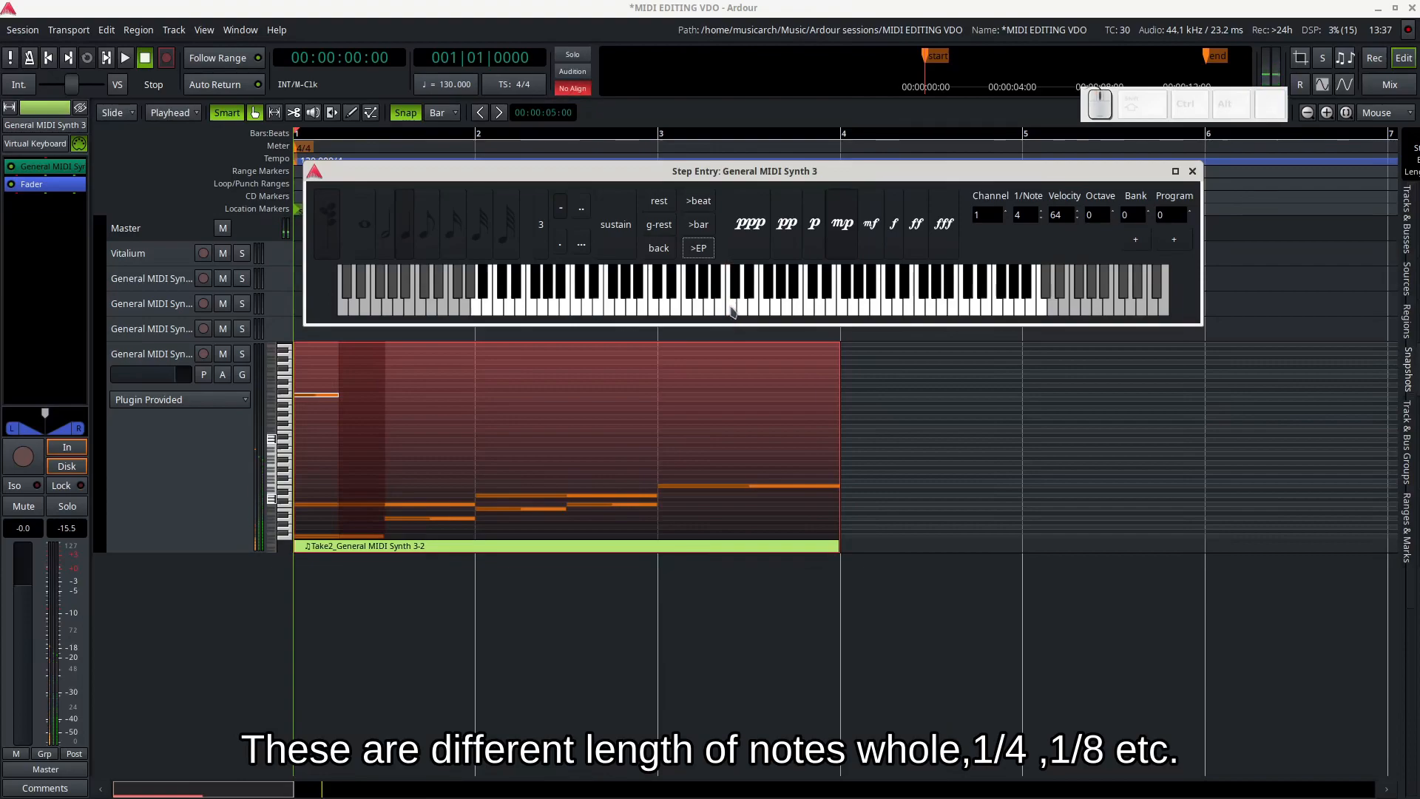
{"action": "left_click", "coordinate": [743, 310]}
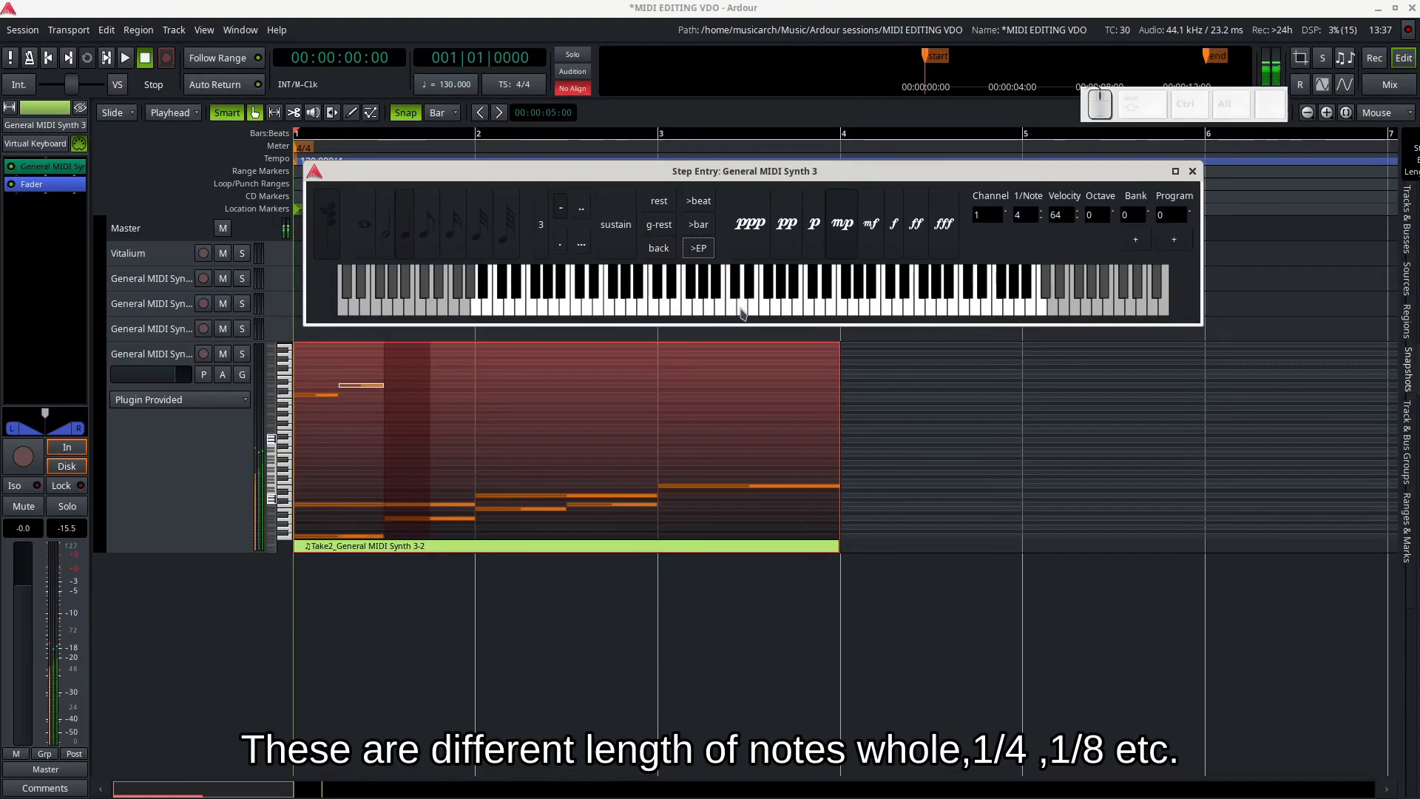
Set the note length to 1/8 and enter two ascending eighth notes right after the quarter notes in bar 1
{"action": "left_click", "coordinate": [436, 255]}
{"action": "left_click", "coordinate": [655, 312]}
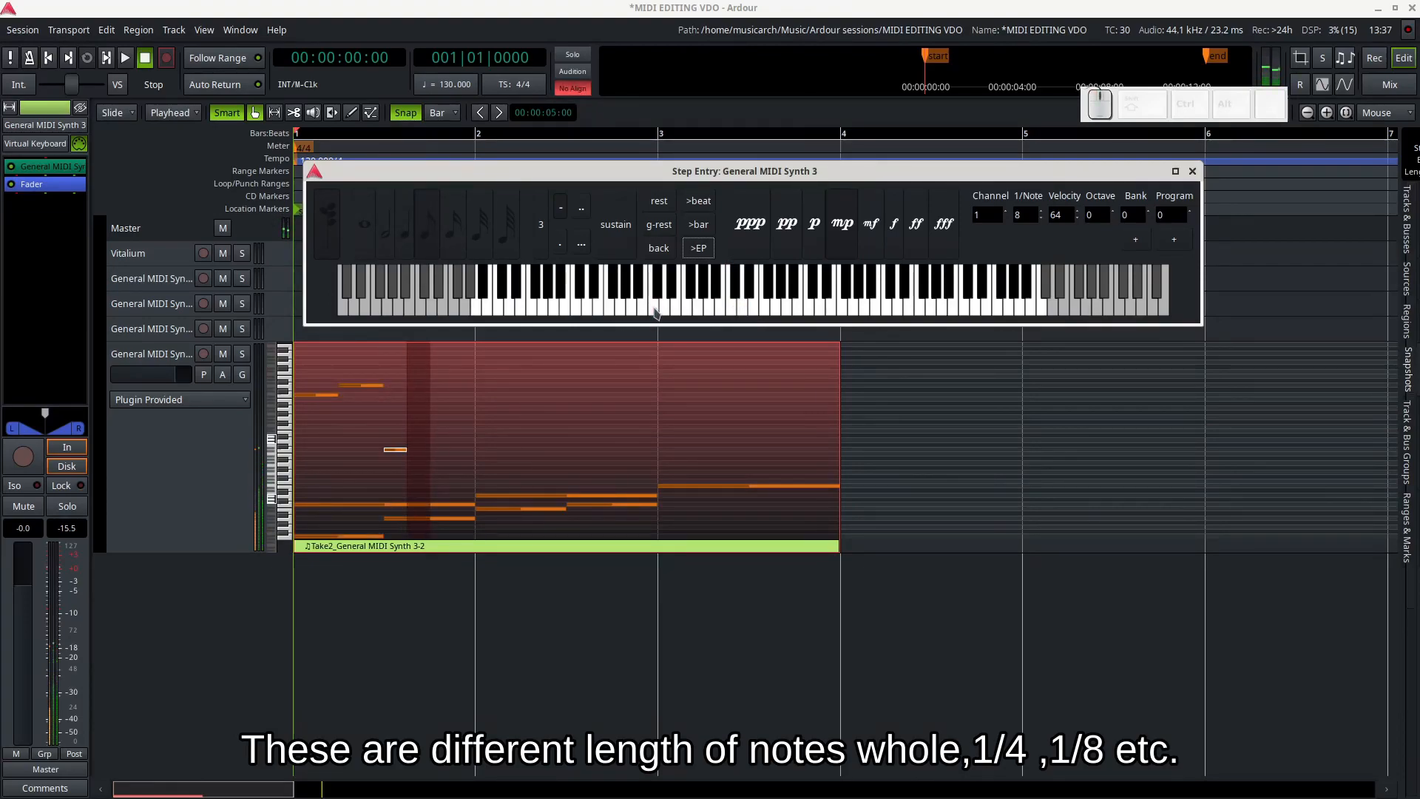
{"action": "left_click", "coordinate": [673, 311]}
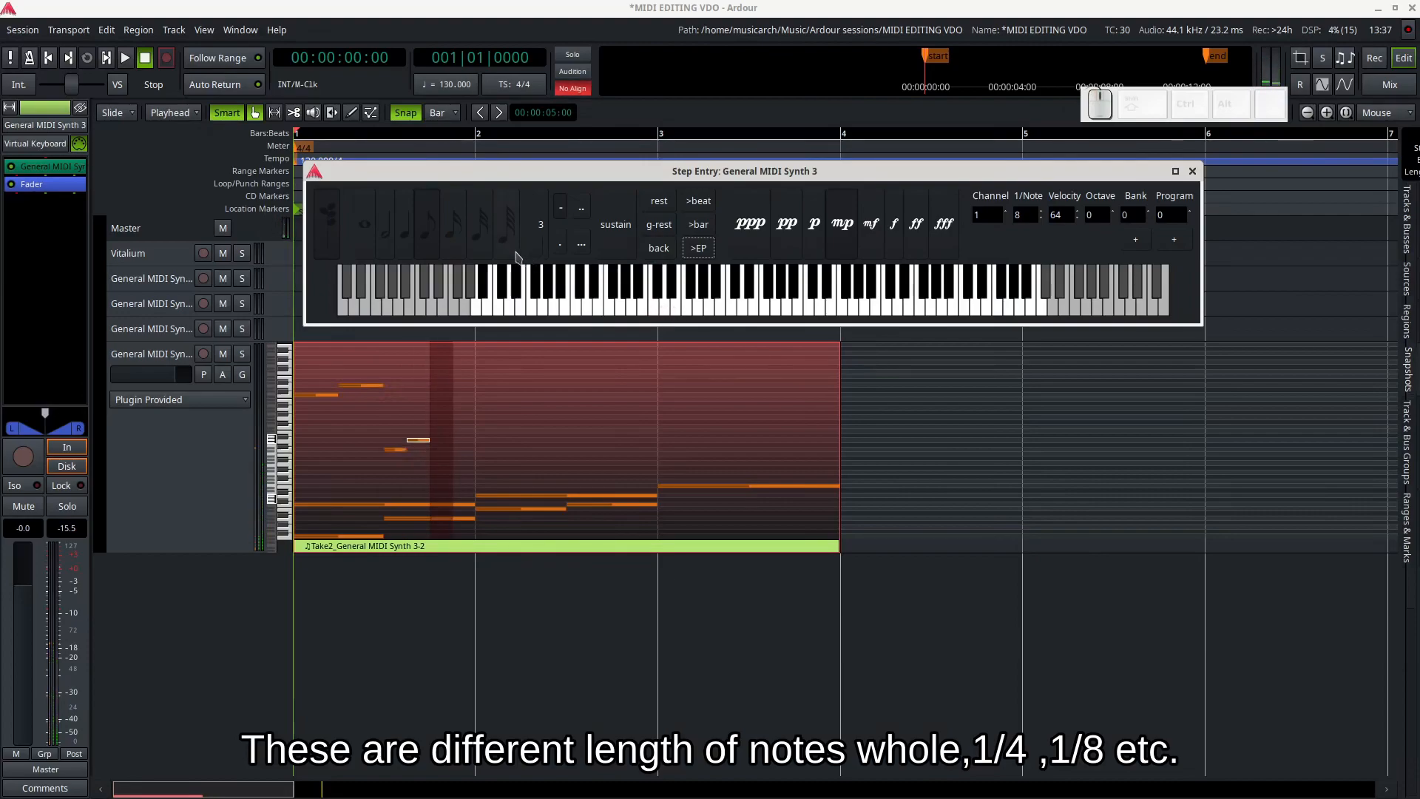
Set the note length to 1/16 and enter six ascending sixteenth notes right after the eighth notes, continuing from bar 1 into bar 2
{"action": "left_click", "coordinate": [463, 243]}
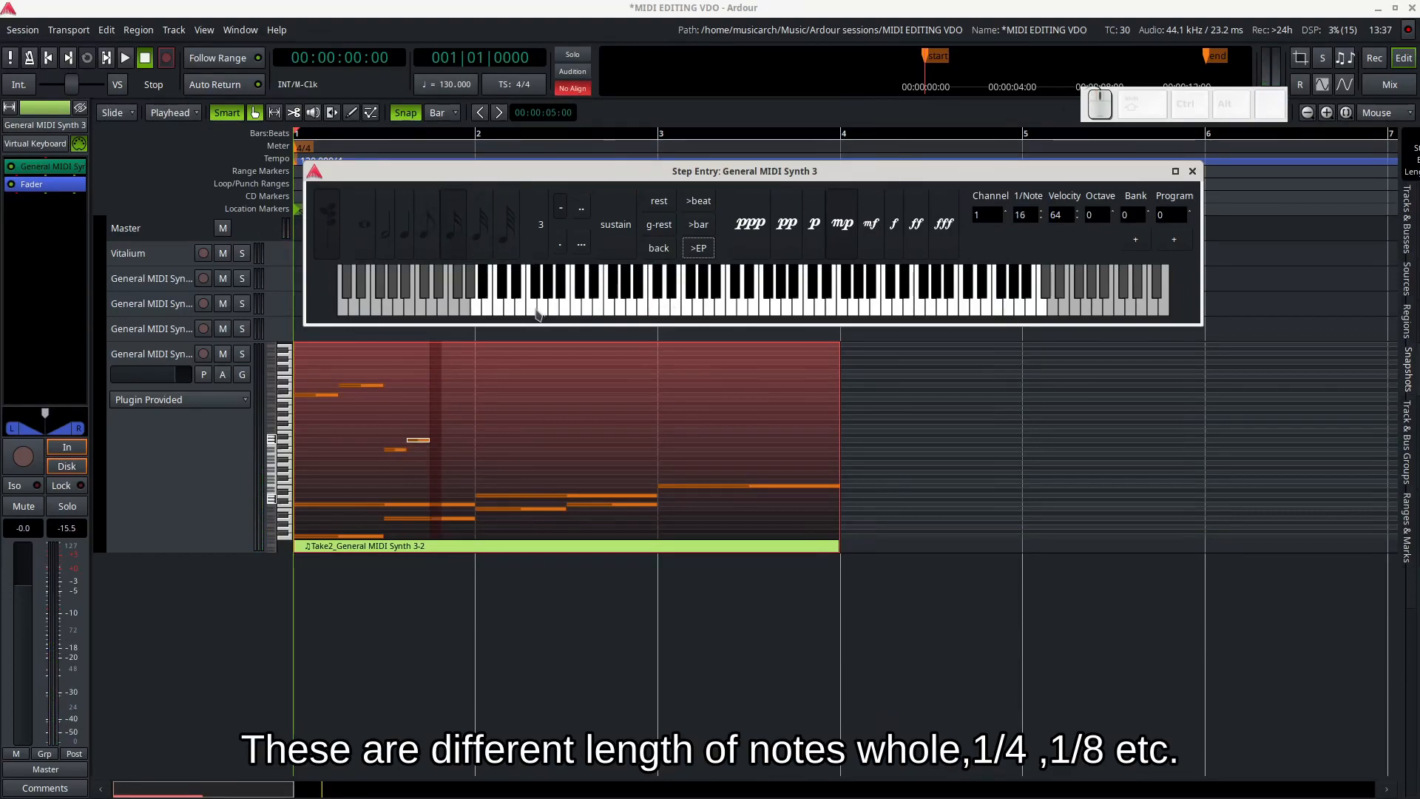
{"action": "left_click", "coordinate": [575, 314]}
{"action": "left_click", "coordinate": [581, 313]}
{"action": "left_click", "coordinate": [592, 314]}
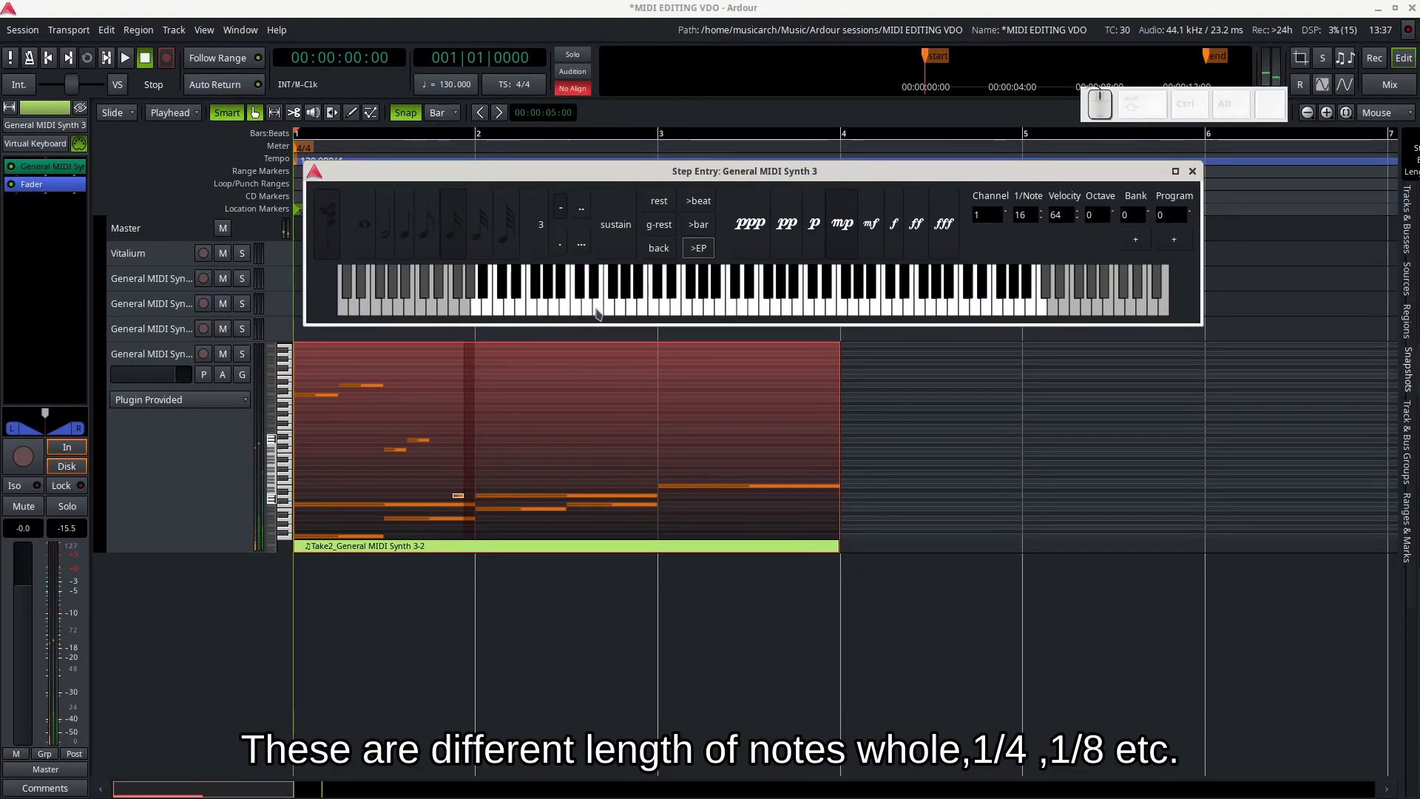
{"action": "left_click", "coordinate": [601, 312]}
{"action": "left_click", "coordinate": [613, 312]}
{"action": "left_click", "coordinate": [630, 312]}
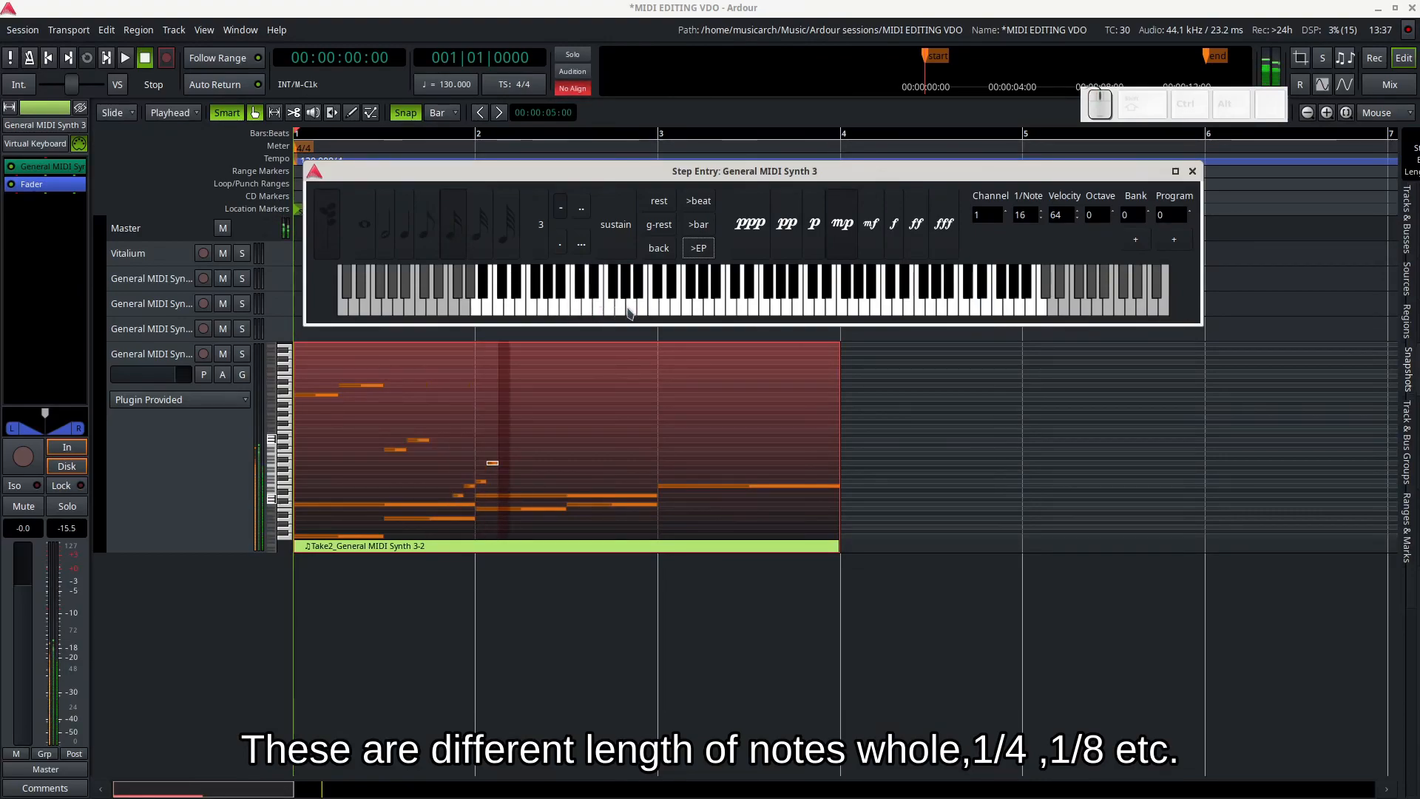
Set the note length to 1/32 and enter four ascending thirty-second notes right after the sixteenth notes in bar 2
{"action": "left_click", "coordinate": [480, 255]}
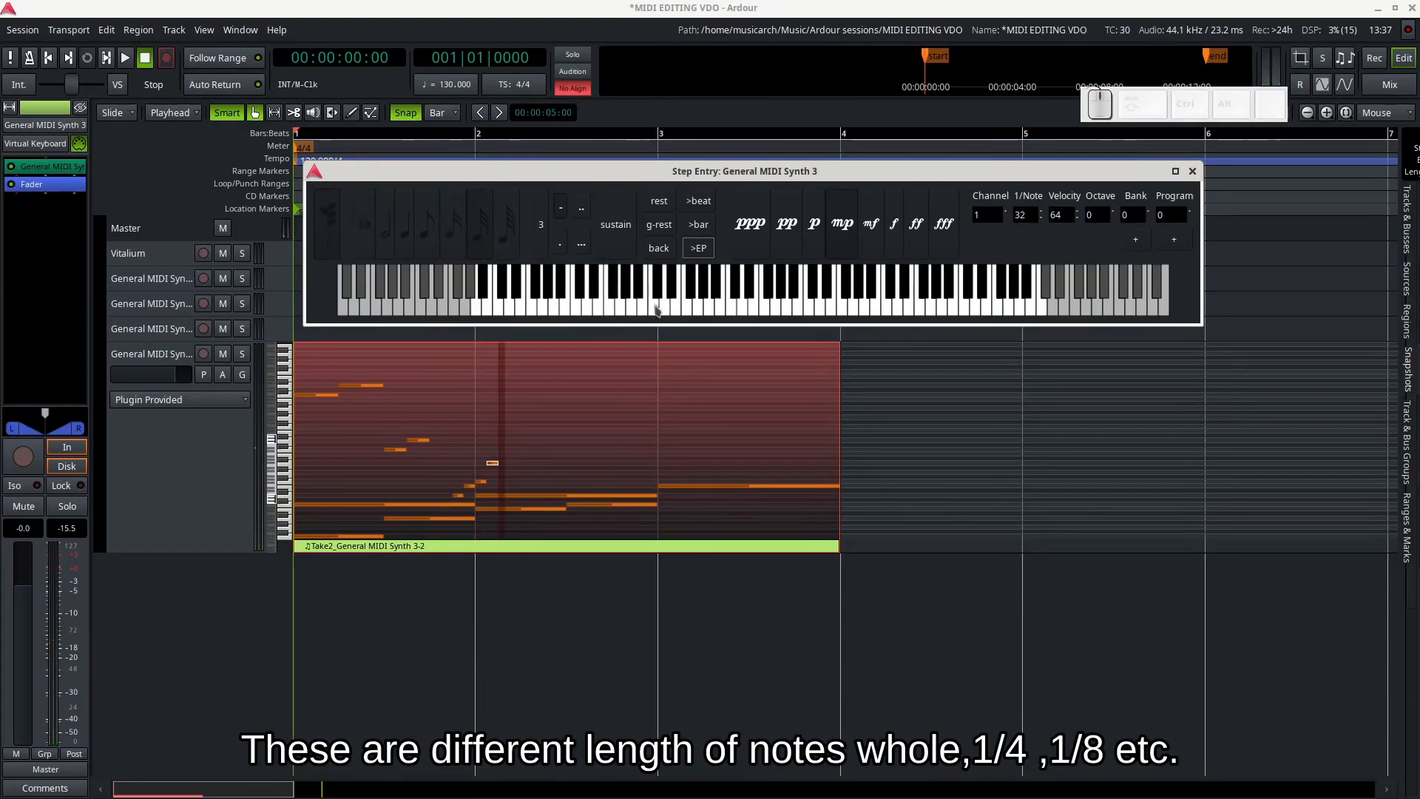
{"action": "left_click", "coordinate": [658, 311]}
{"action": "left_click", "coordinate": [665, 312]}
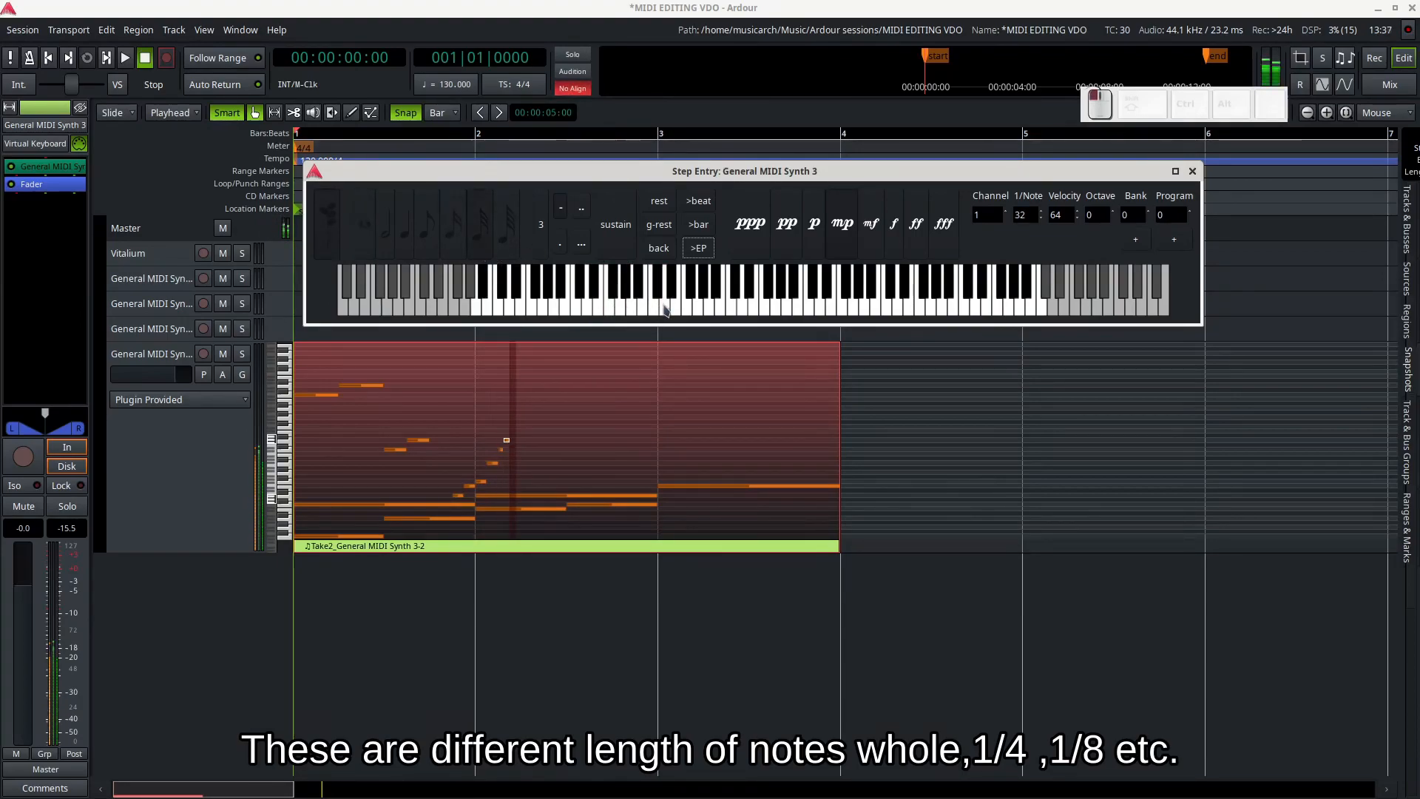
{"action": "left_click", "coordinate": [674, 310]}
{"action": "left_click", "coordinate": [674, 310]}
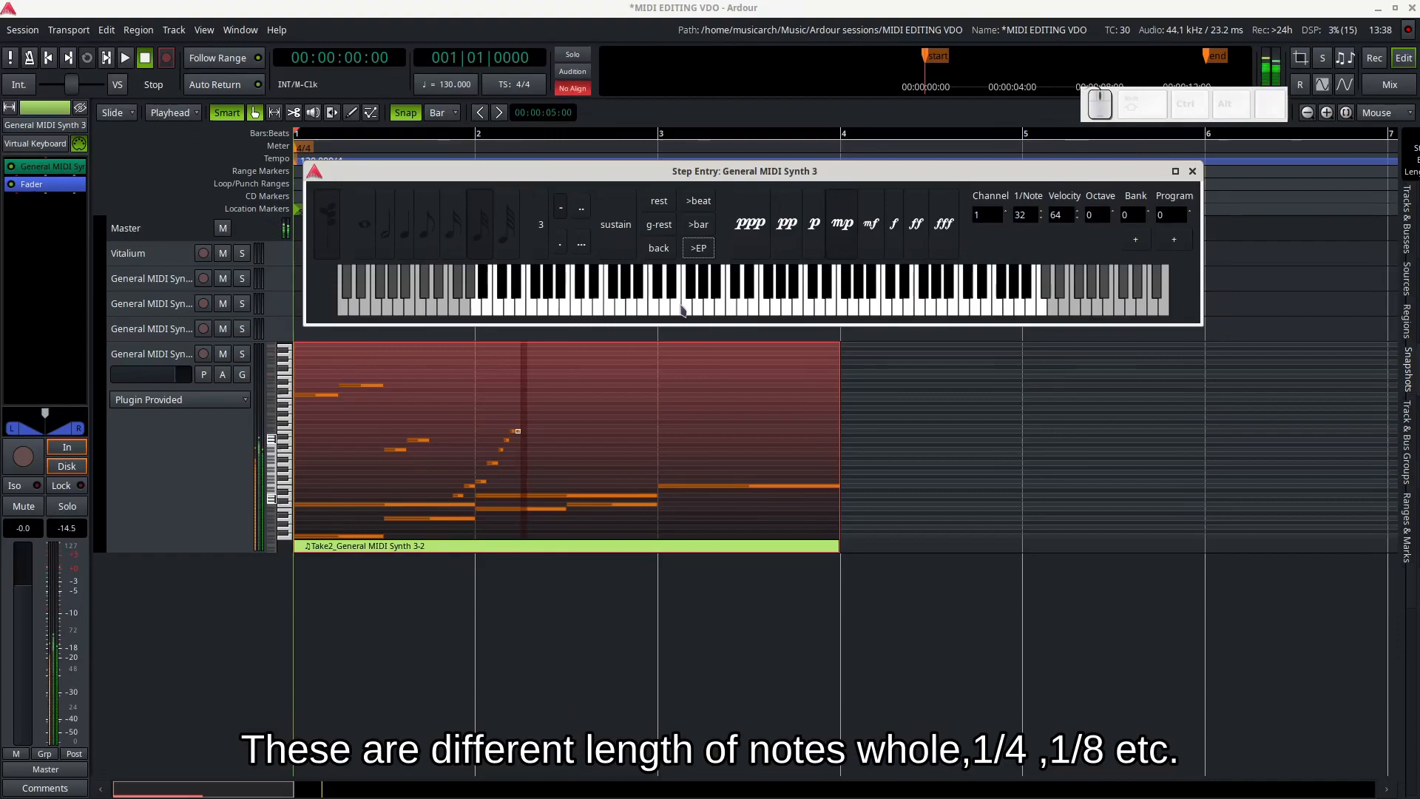
Set the note length to 1/64 and enter four ascending sixty-fourth notes right after the thirty-second notes in bar 2
{"action": "left_click", "coordinate": [508, 246]}
{"action": "left_click", "coordinate": [709, 311]}
{"action": "left_click", "coordinate": [730, 314]}
{"action": "left_click", "coordinate": [737, 314]}
{"action": "left_click", "coordinate": [745, 313]}
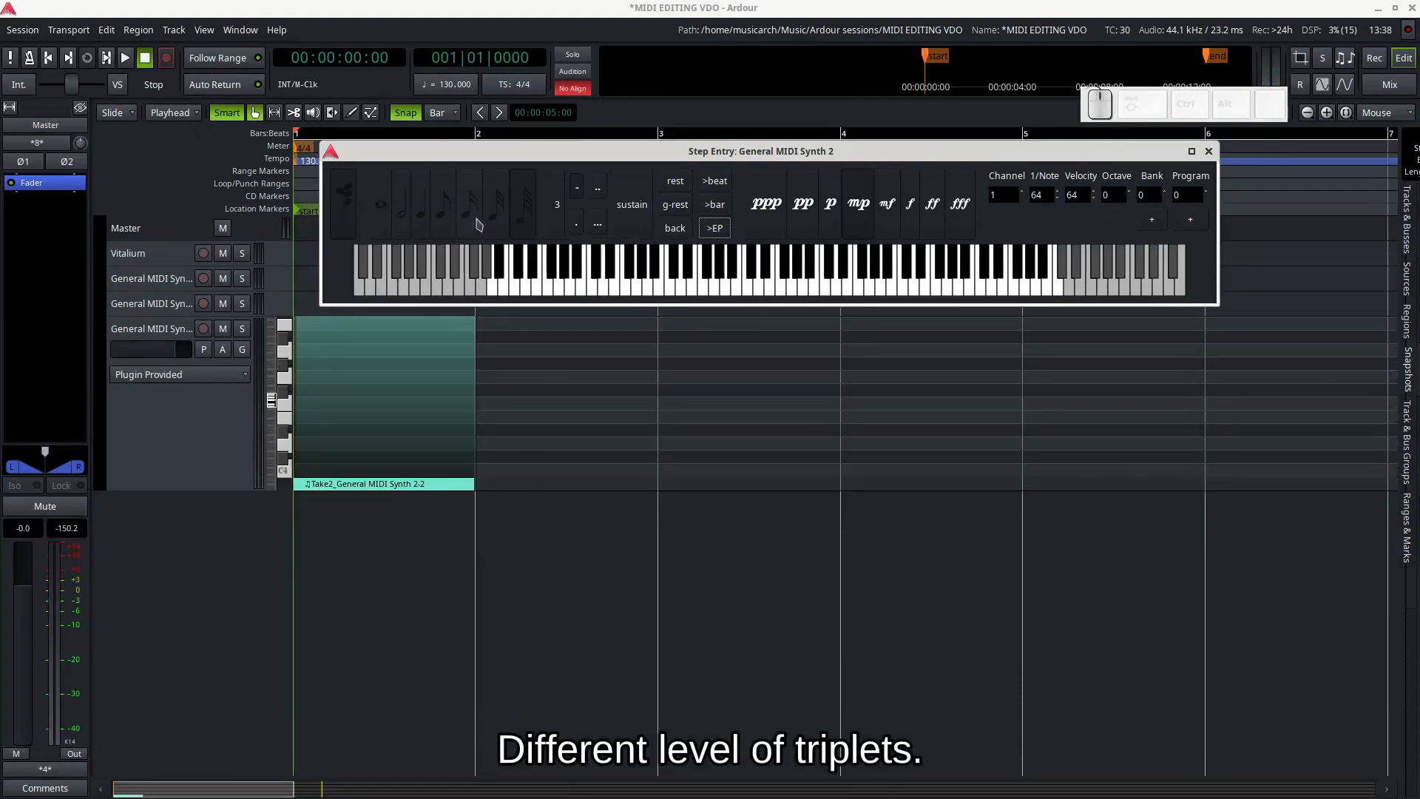
On the General MIDI Synth 2 track, enter three ascending undotted quarter-note triplets from the start of bar 1
{"action": "left_click", "coordinate": [421, 226]}
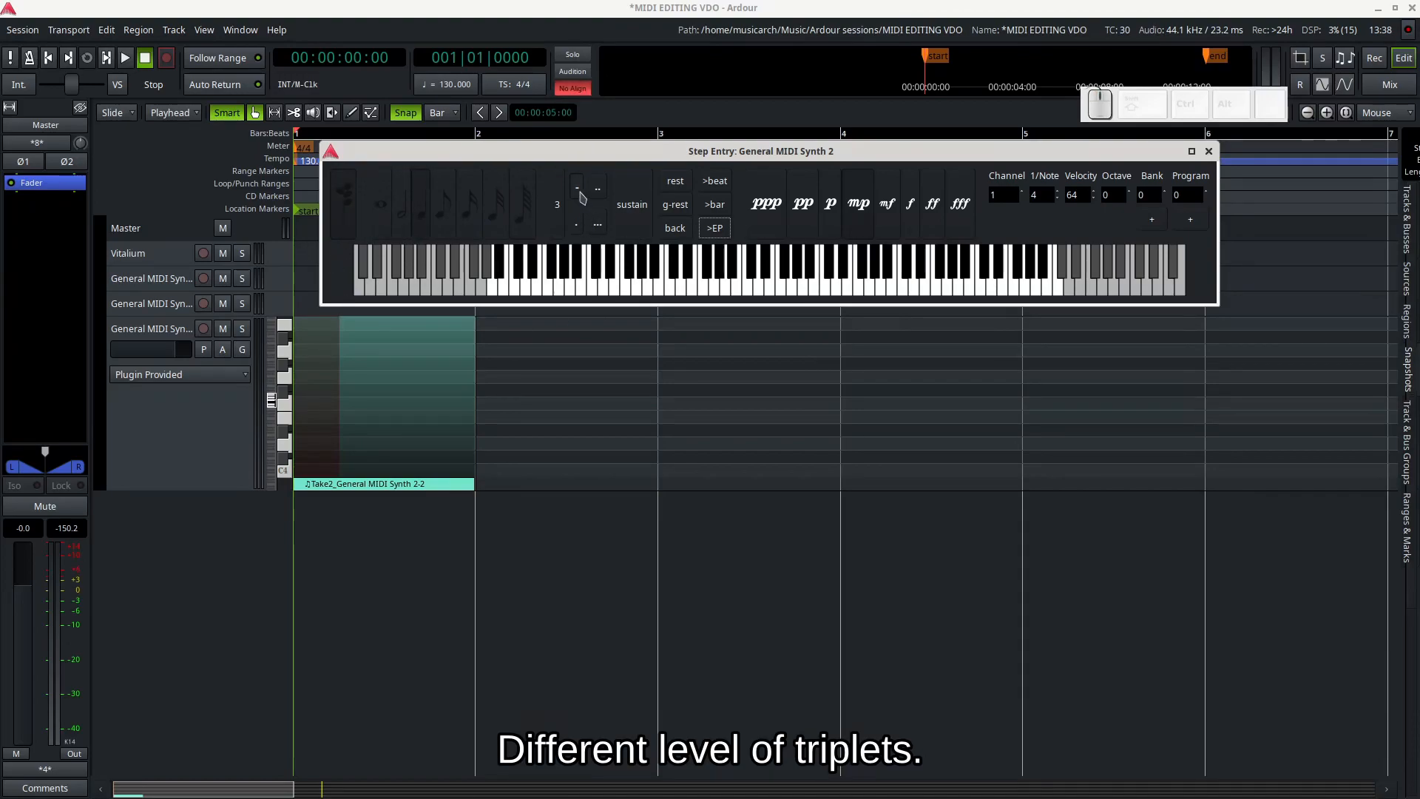
{"action": "left_click", "coordinate": [560, 216]}
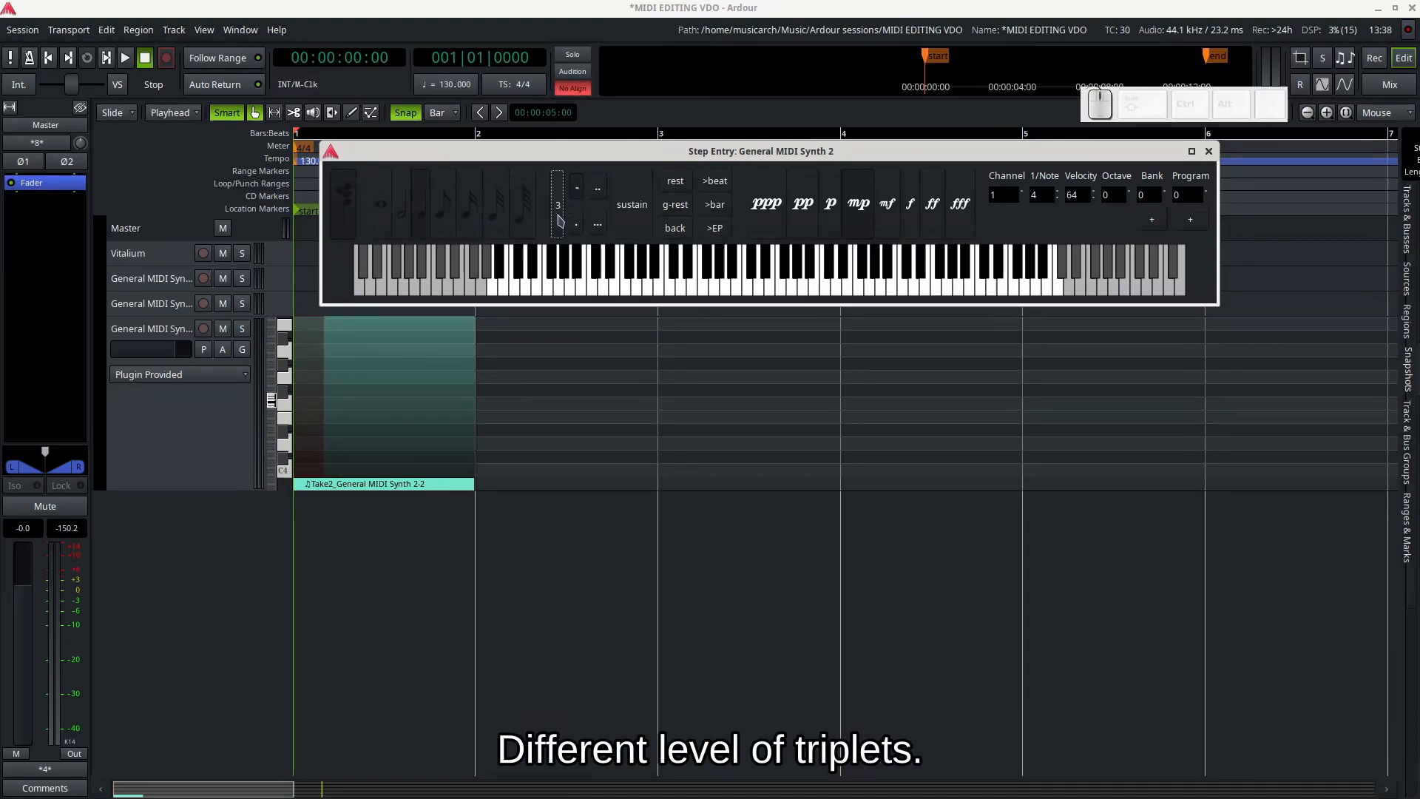
{"action": "left_click", "coordinate": [579, 194]}
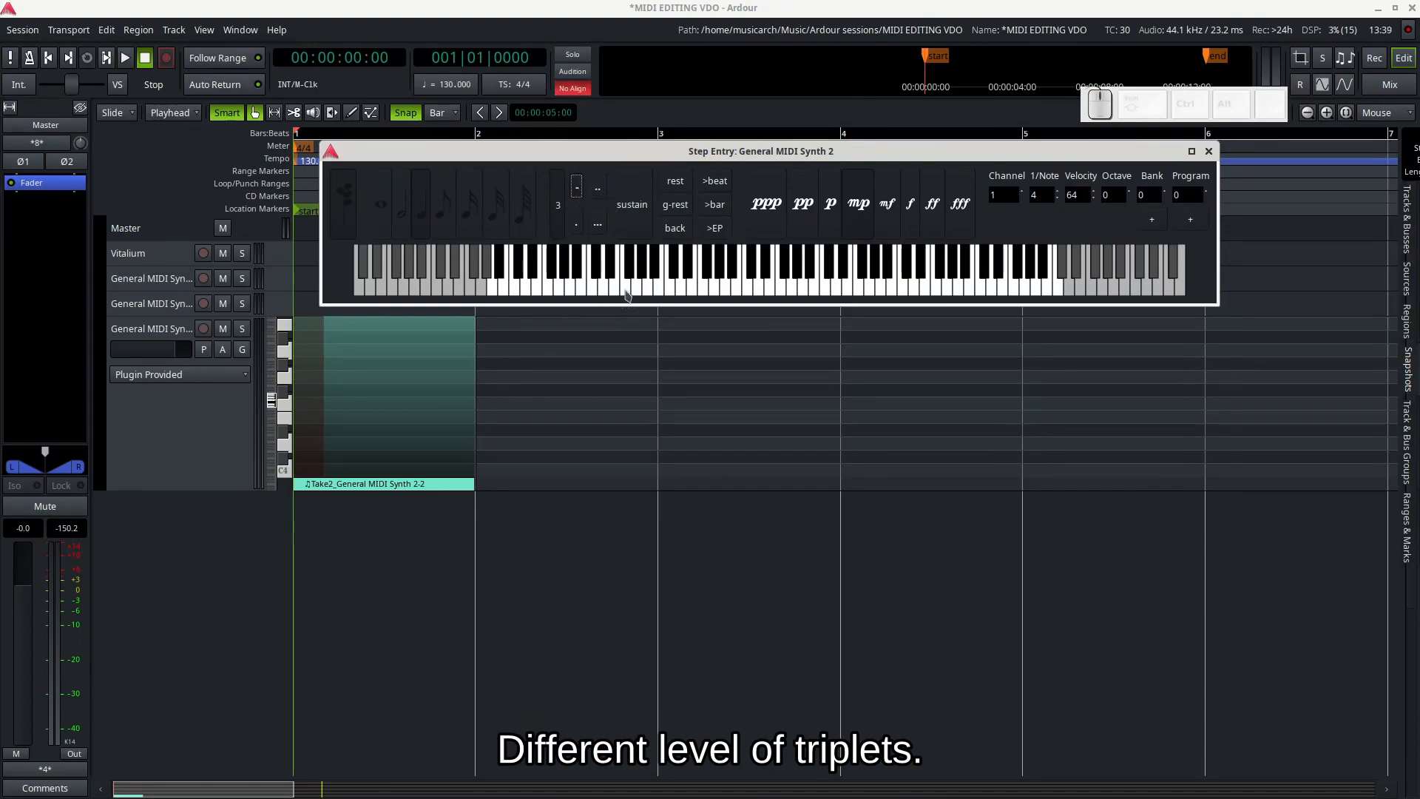
{"action": "left_click", "coordinate": [666, 288]}
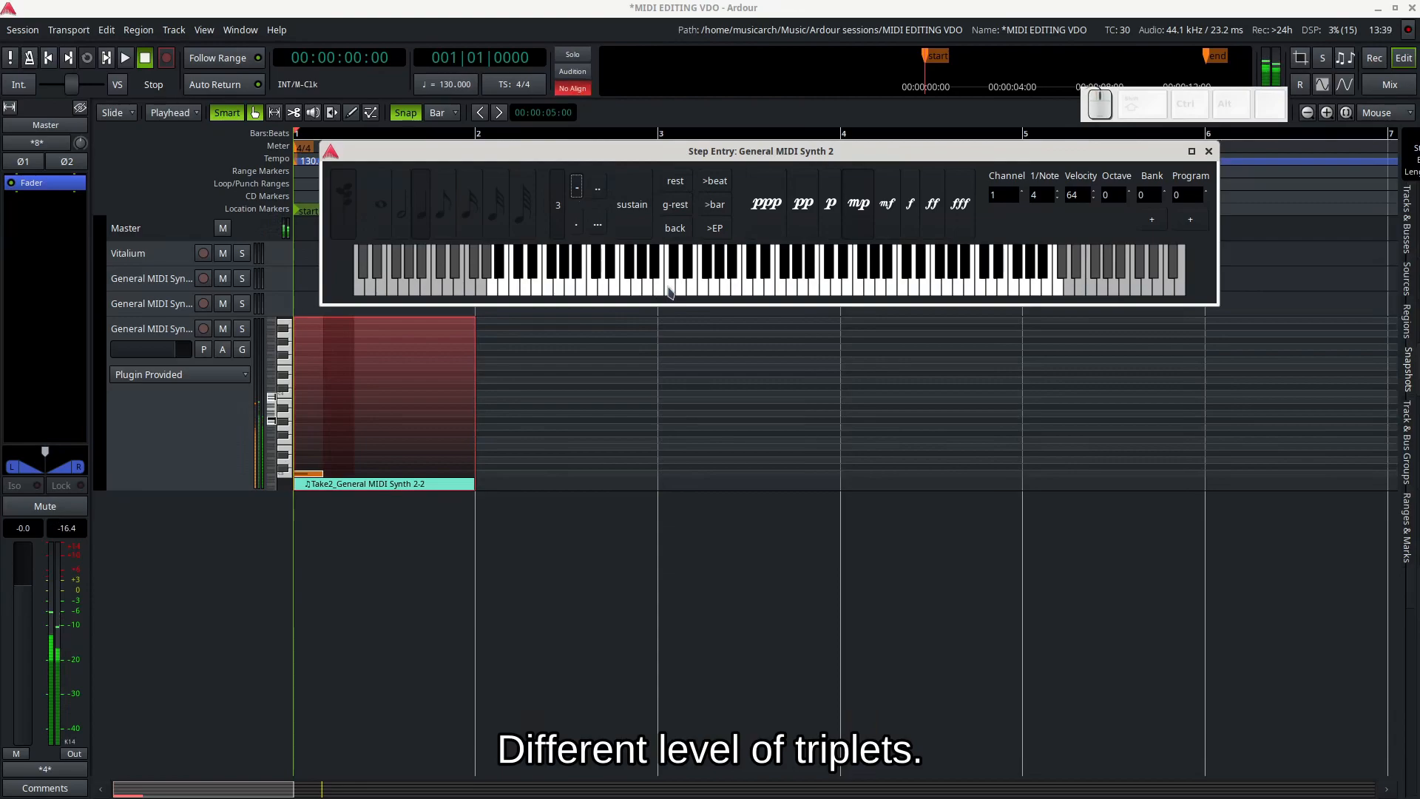
{"action": "left_click", "coordinate": [684, 289]}
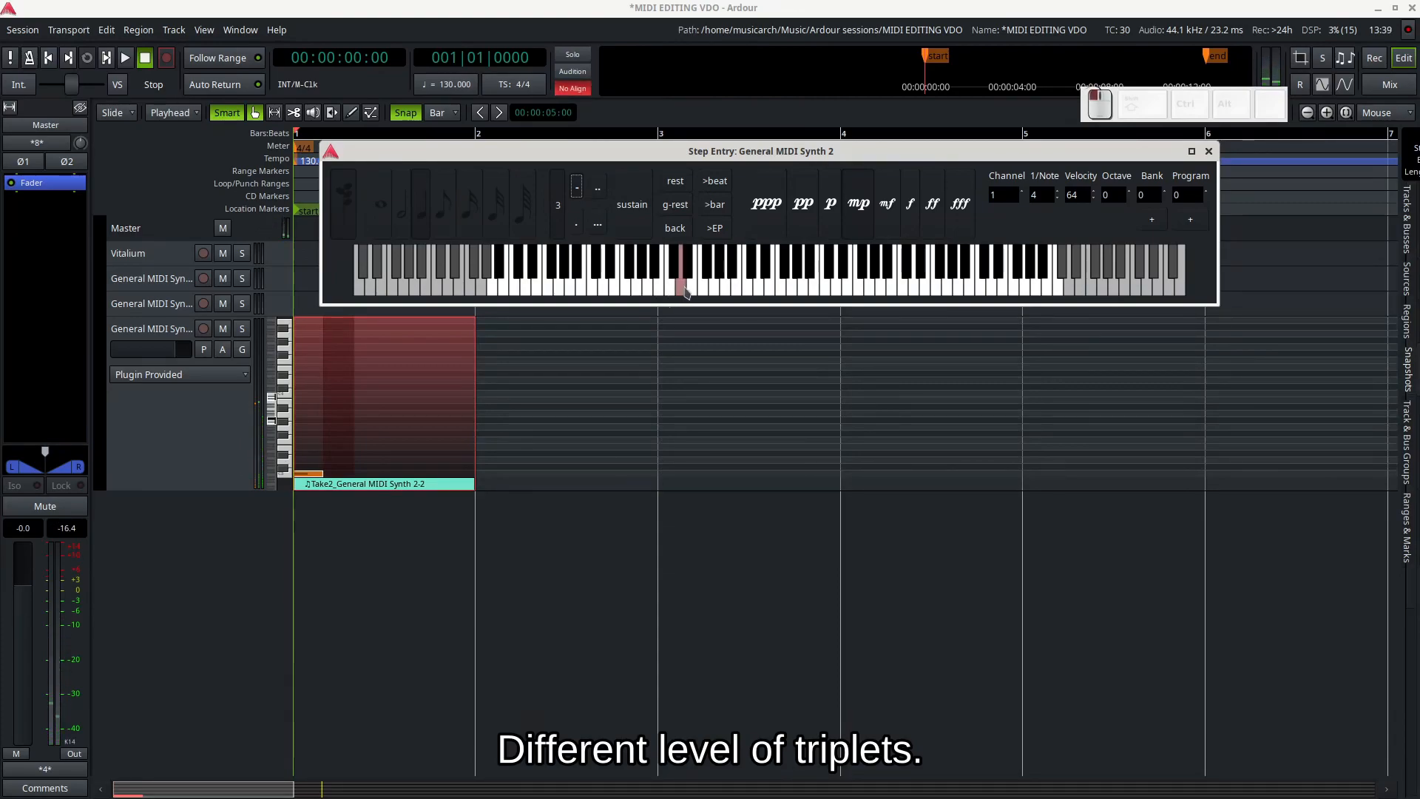
{"action": "left_click", "coordinate": [688, 290]}
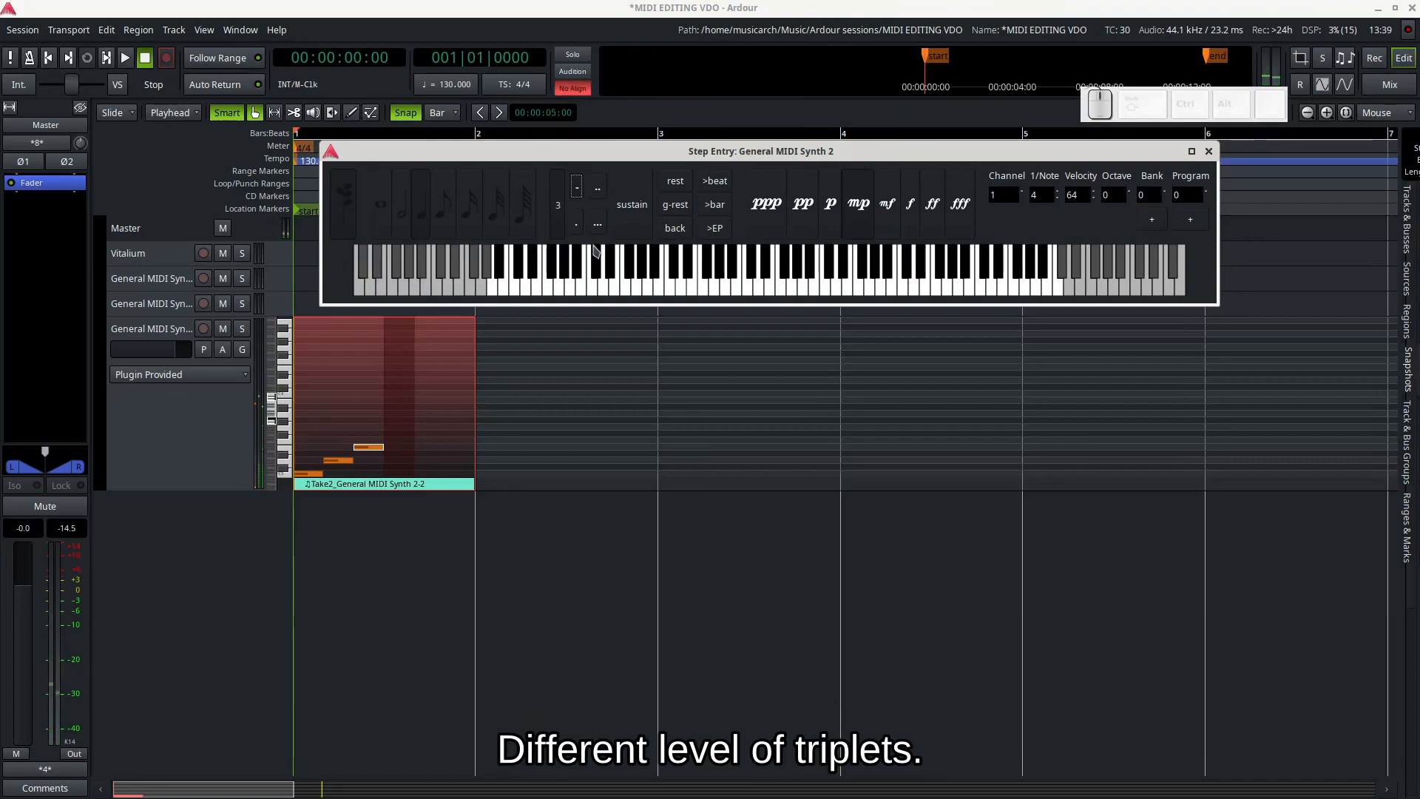
Switch the triplet quarter length to single-dotted and enter four ascending notes right after the undotted triplets
{"action": "left_click", "coordinate": [582, 232]}
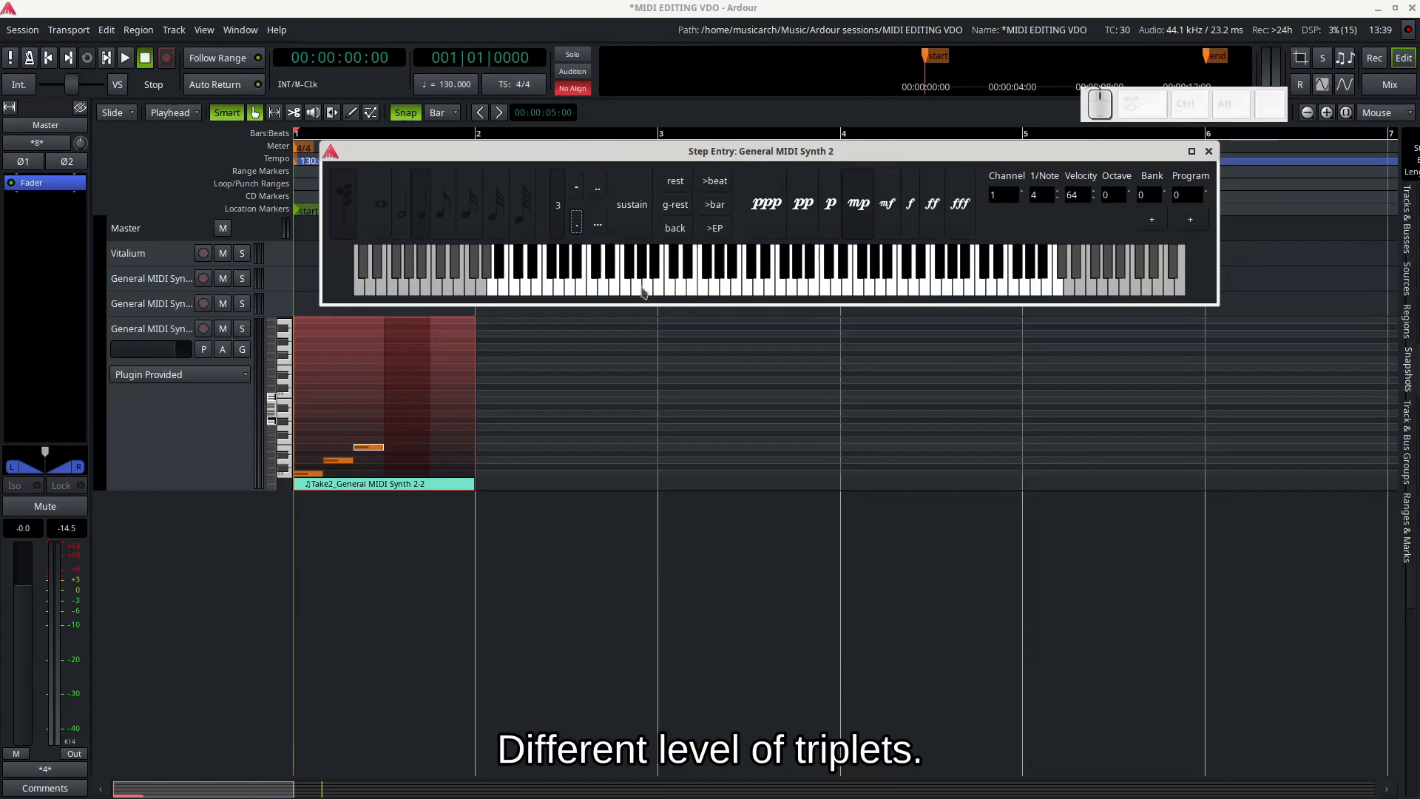
{"action": "left_click", "coordinate": [596, 290]}
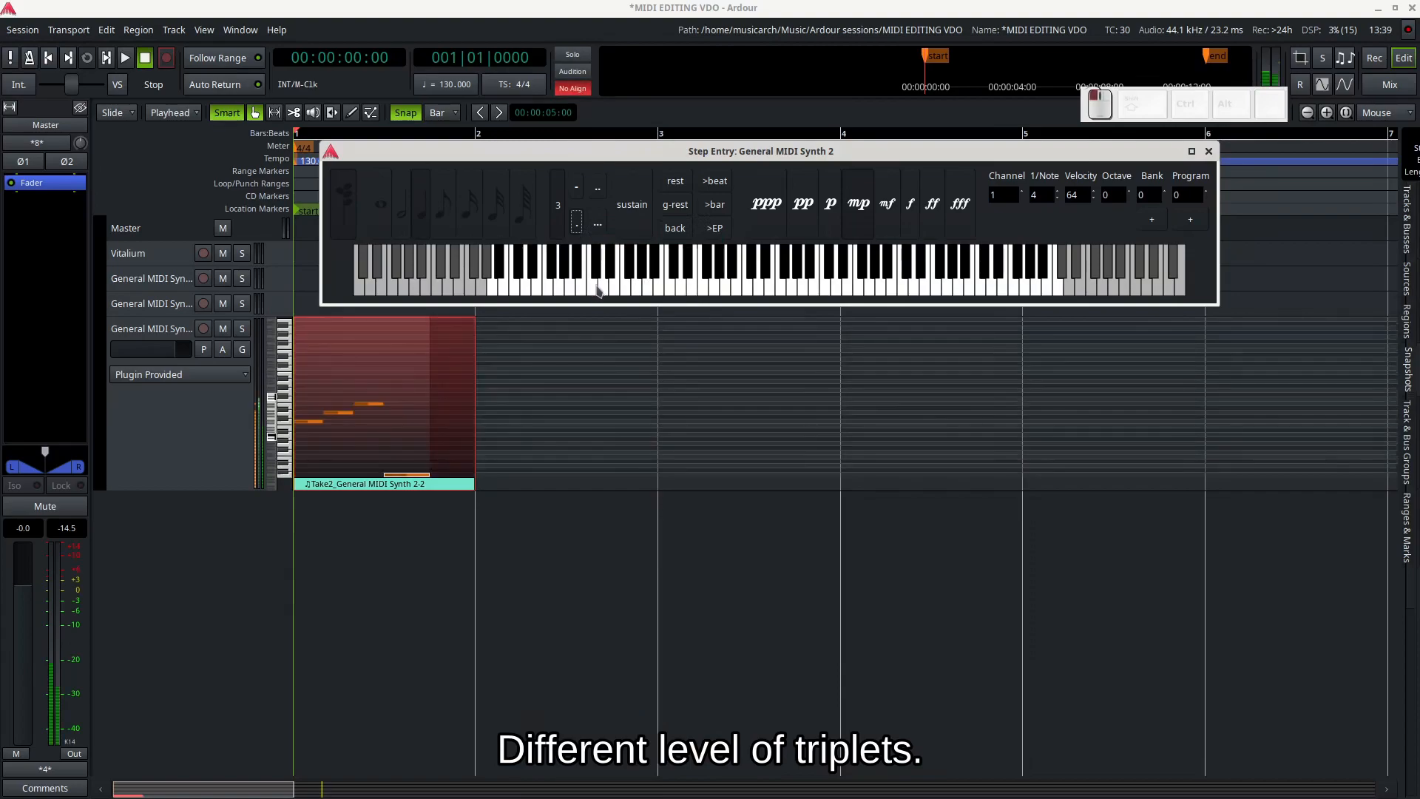
{"action": "left_click", "coordinate": [605, 290]}
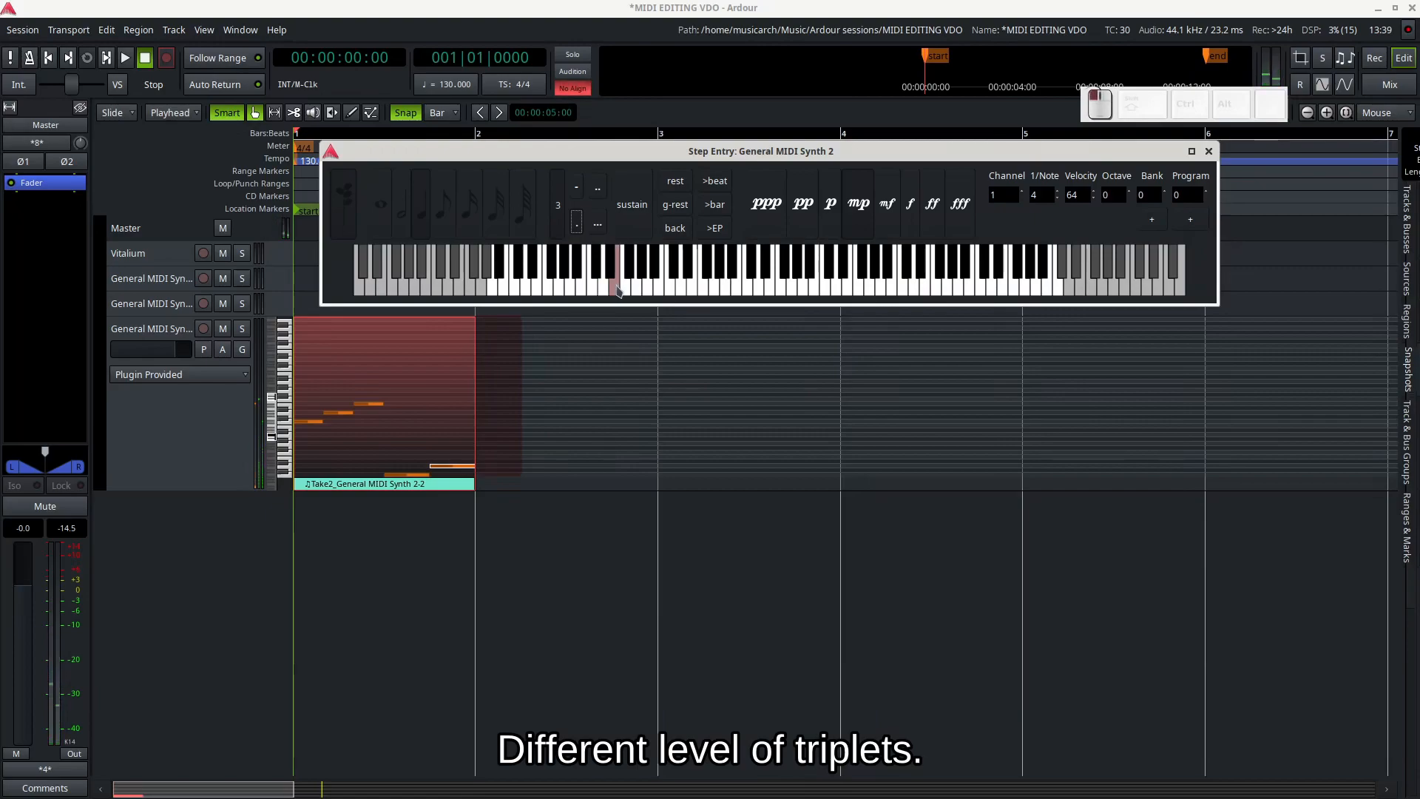
{"action": "left_click", "coordinate": [619, 290]}
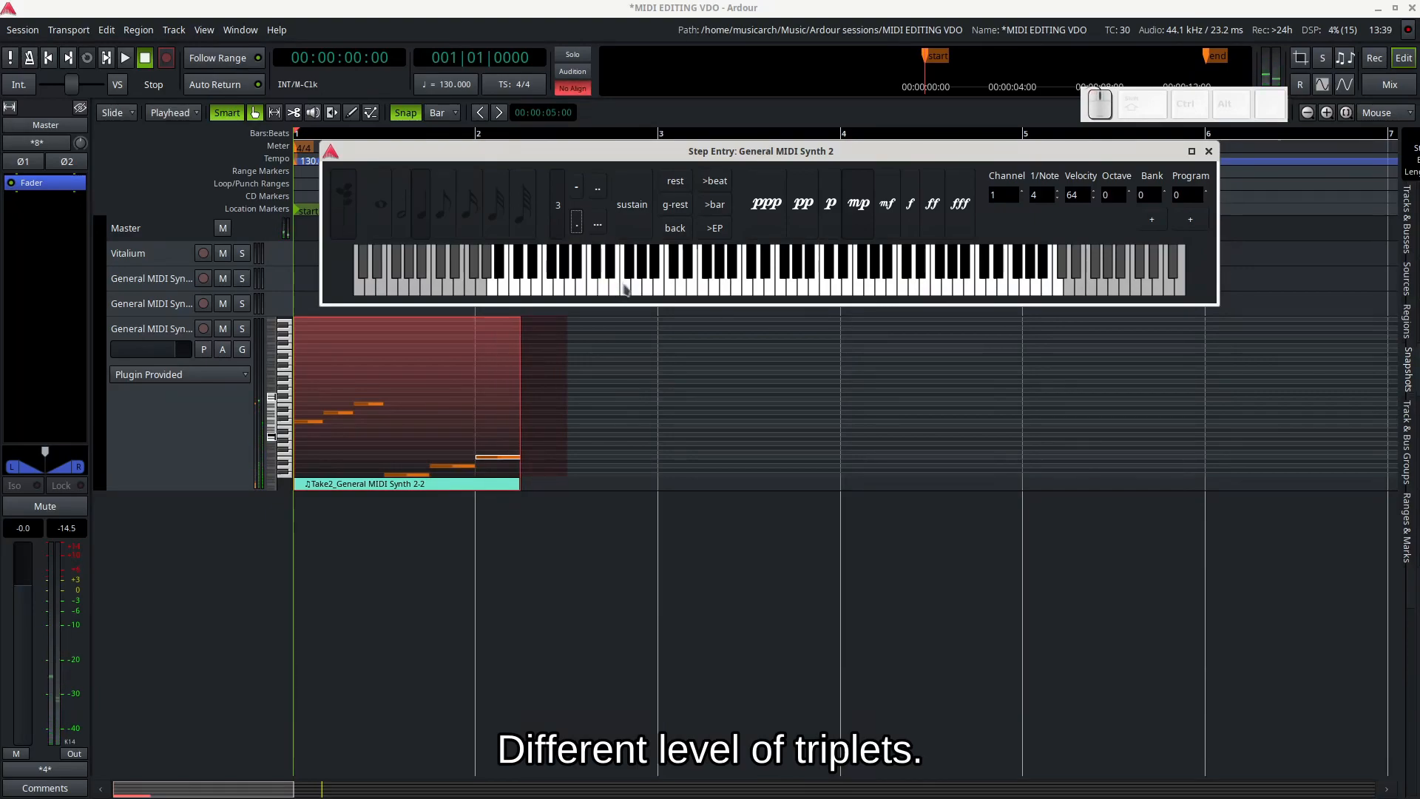
{"action": "left_click", "coordinate": [622, 285]}
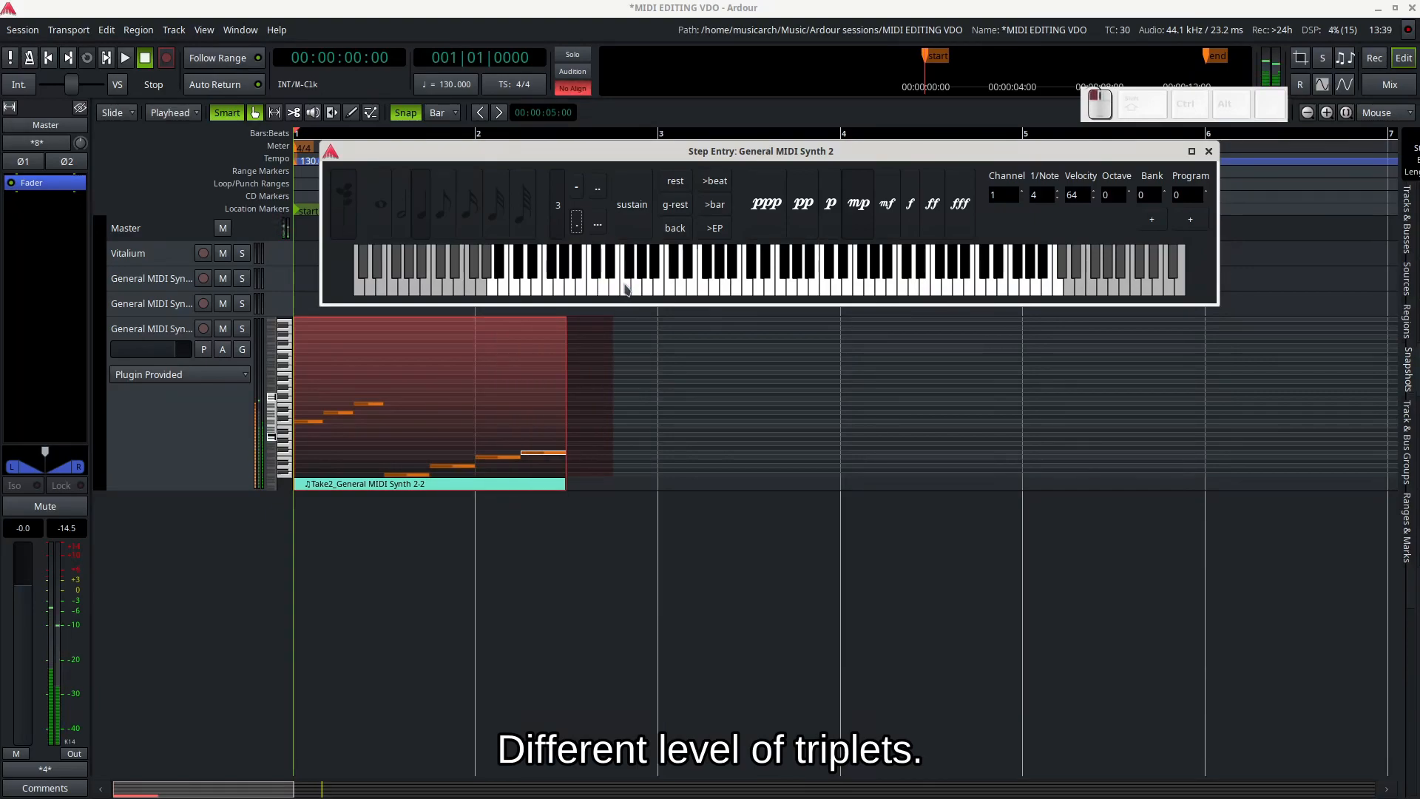
Switch the triplet quarter length to double-dotted, return the insert position to the edit point, and enter three notes of the same pitch
{"action": "left_click", "coordinate": [601, 194]}
{"action": "left_click", "coordinate": [716, 231]}
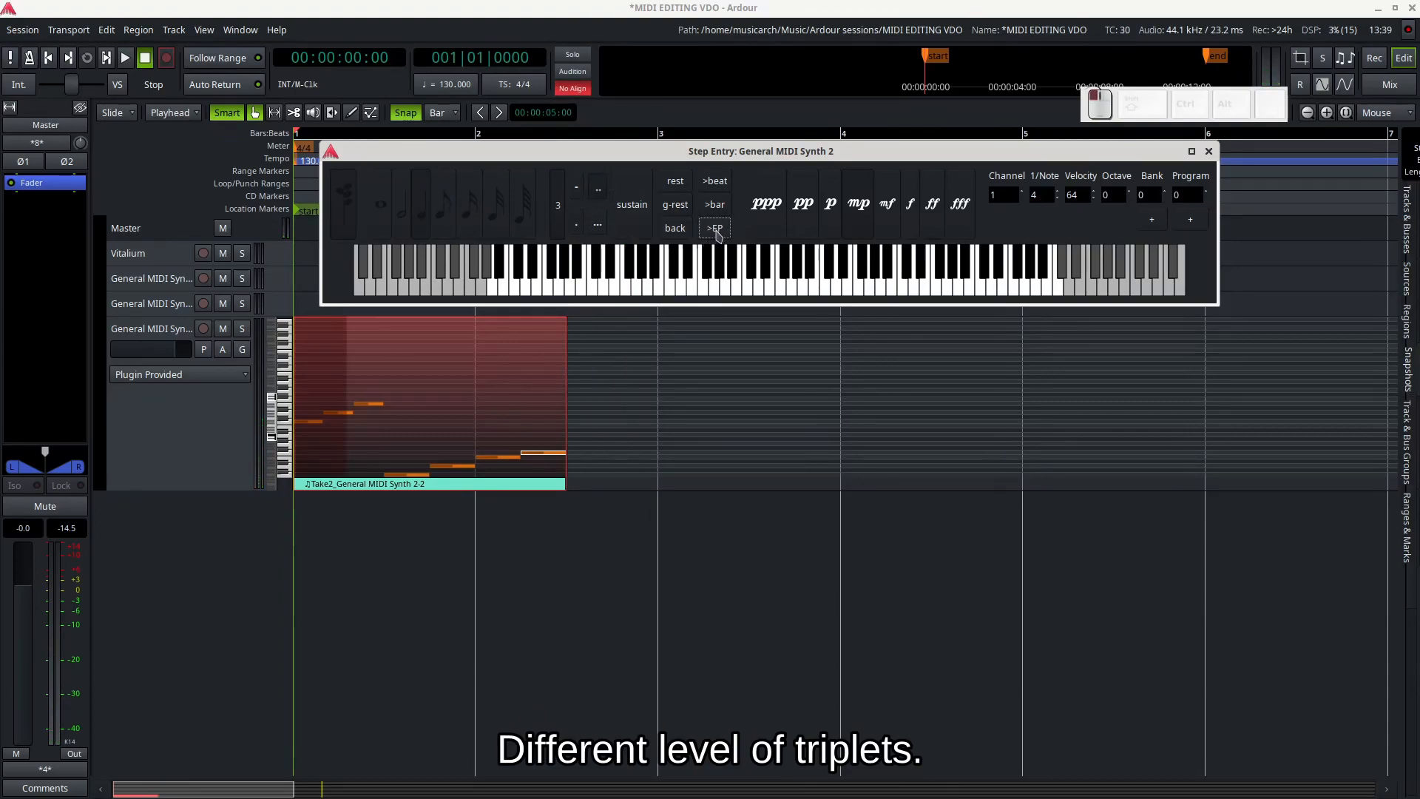
{"action": "left_click", "coordinate": [750, 284]}
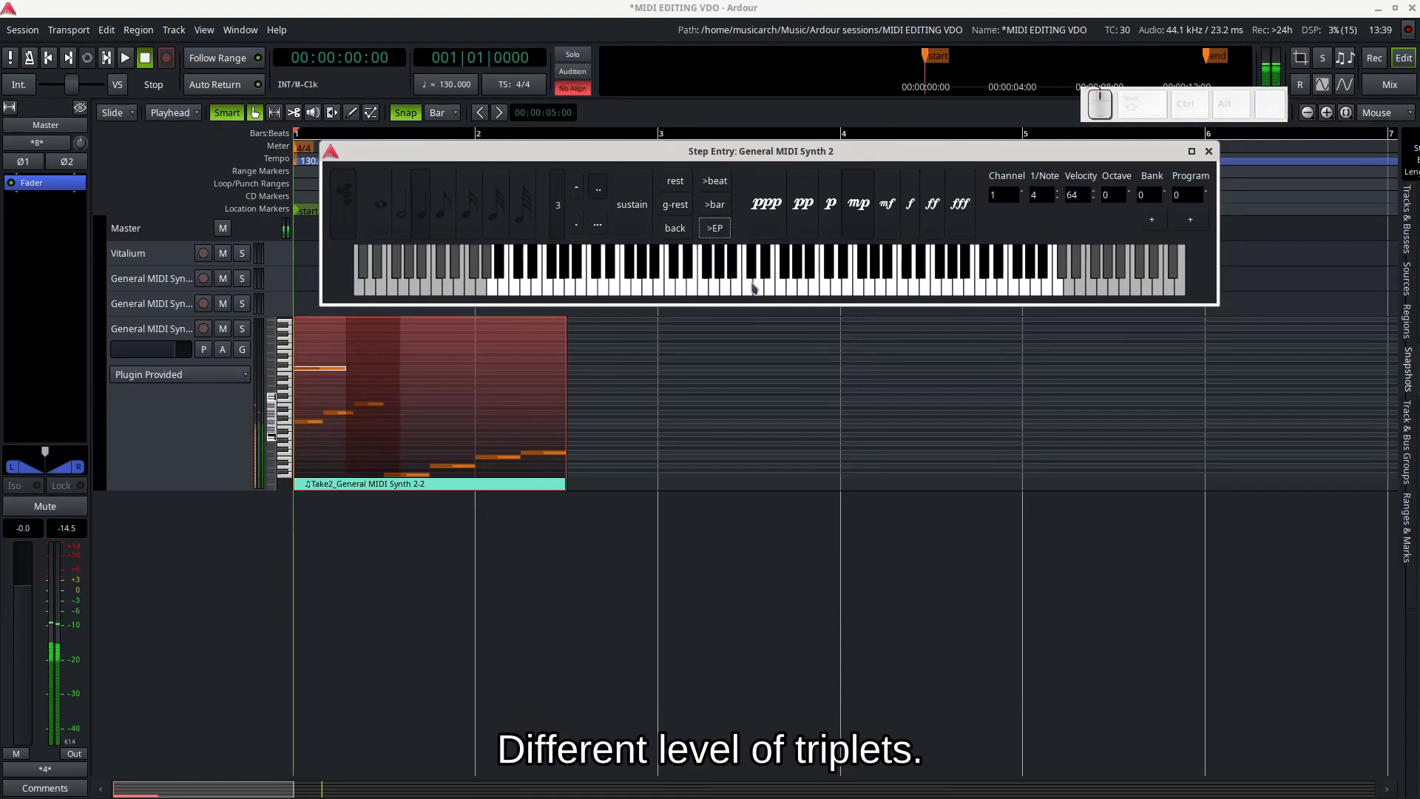
{"action": "left_click", "coordinate": [753, 287]}
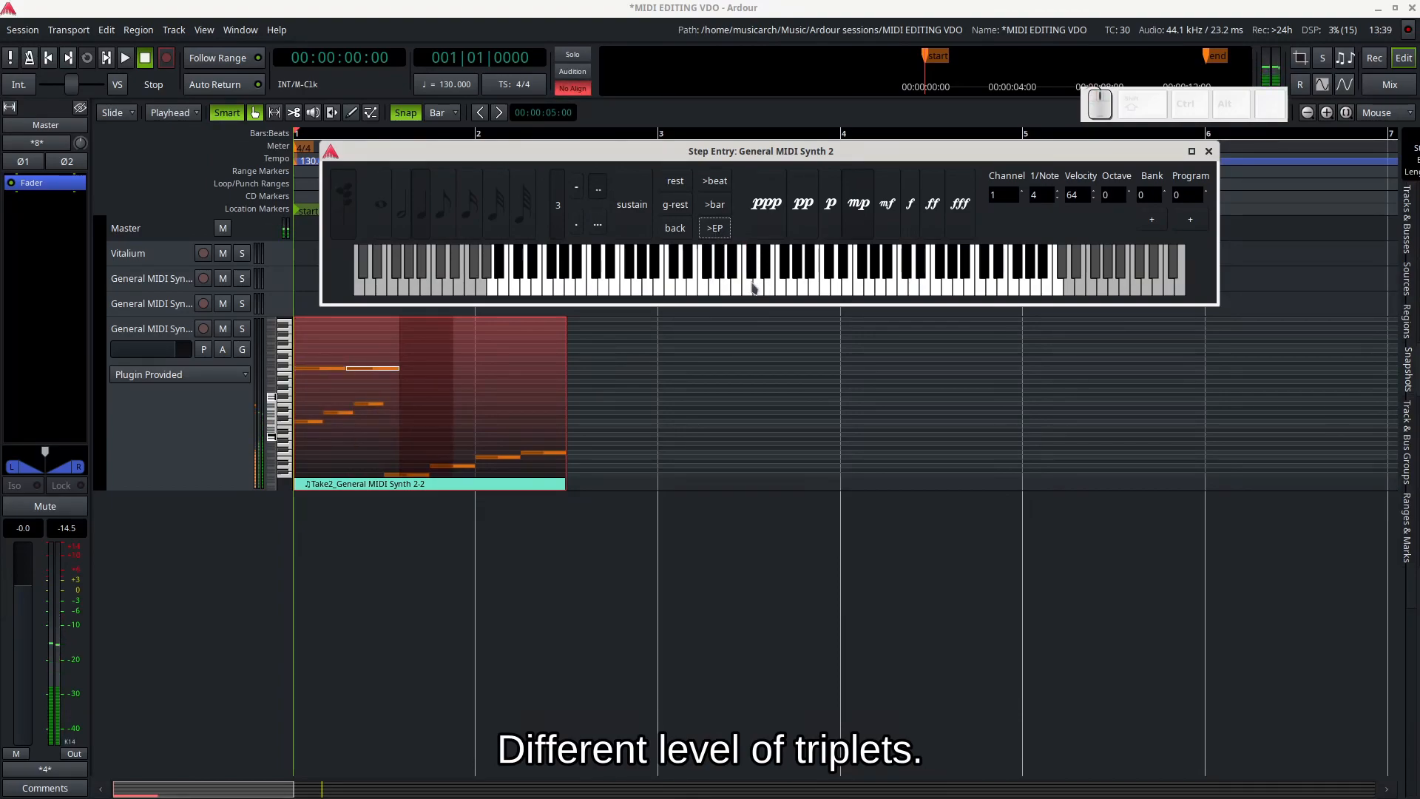
{"action": "left_click", "coordinate": [752, 287]}
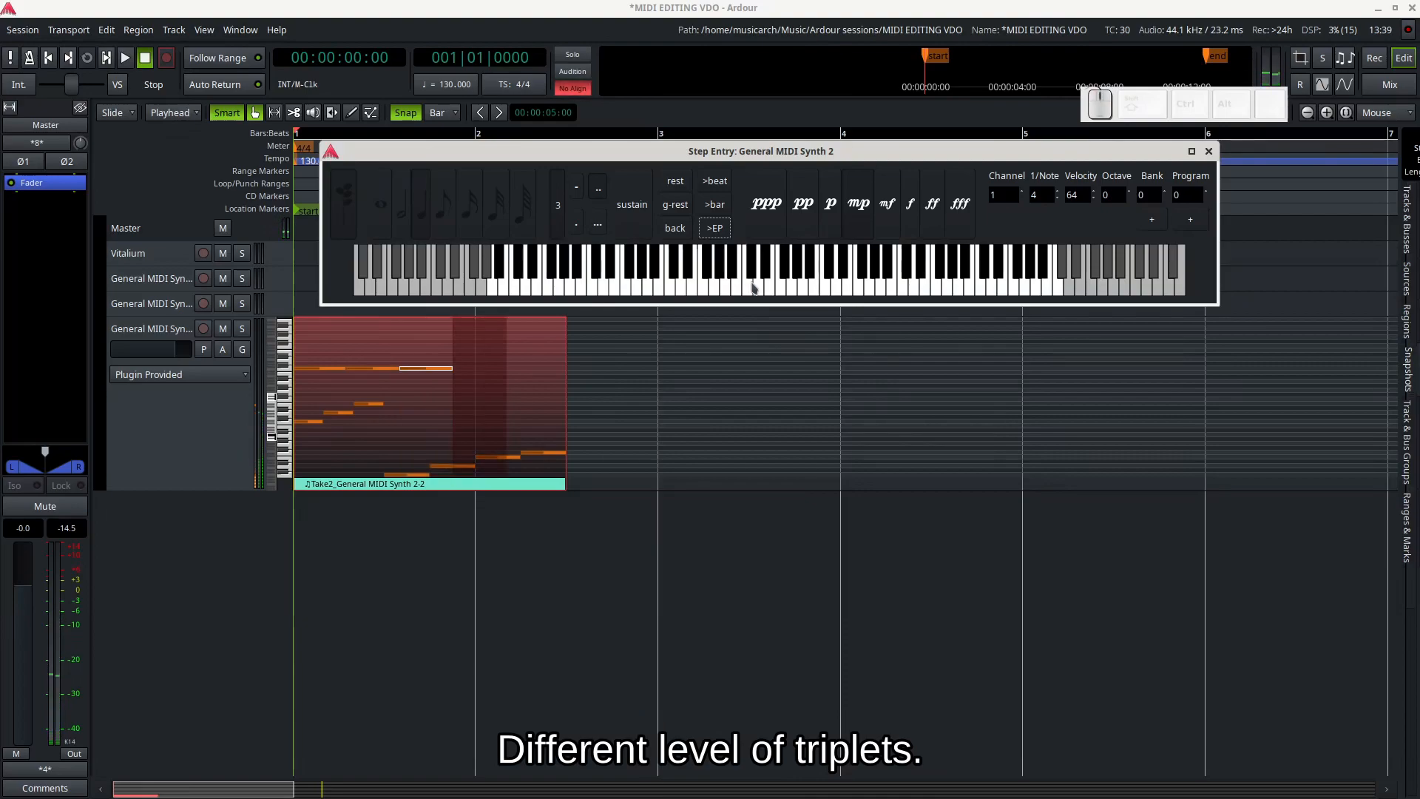
Switch the triplet quarter length to triple-dotted and enter one note of the same pitch followed by three higher ones
{"action": "left_click", "coordinate": [598, 226]}
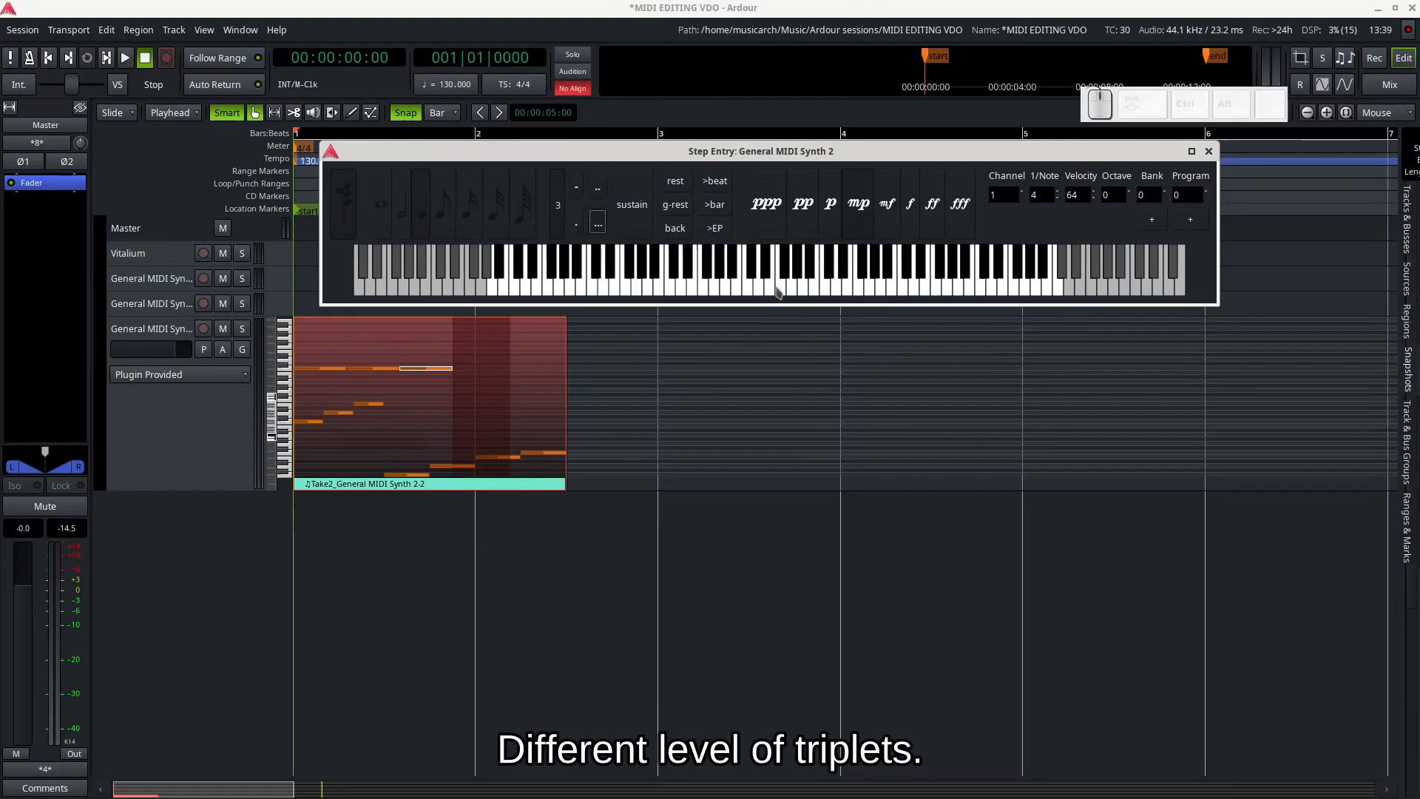
{"action": "left_click", "coordinate": [753, 288]}
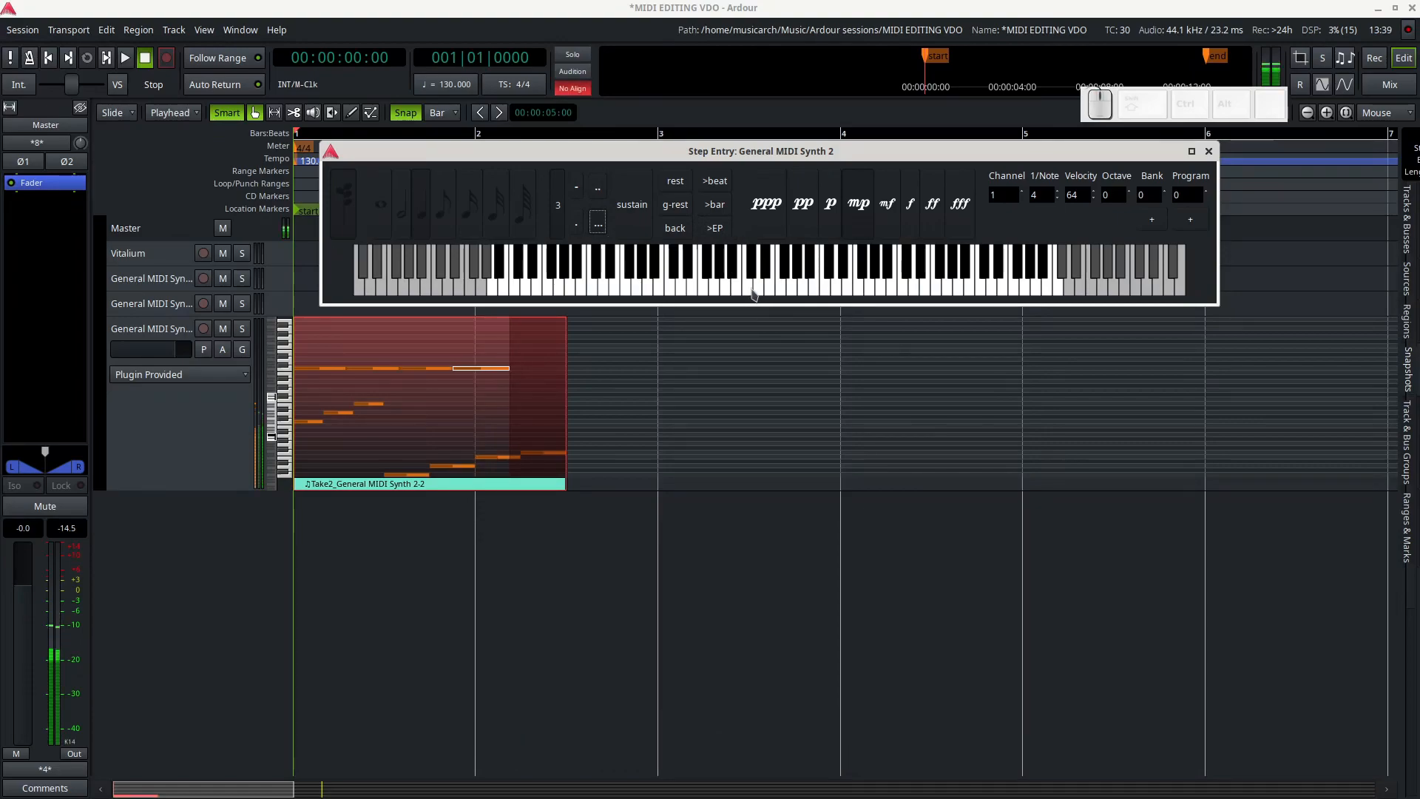
{"action": "left_click", "coordinate": [780, 289]}
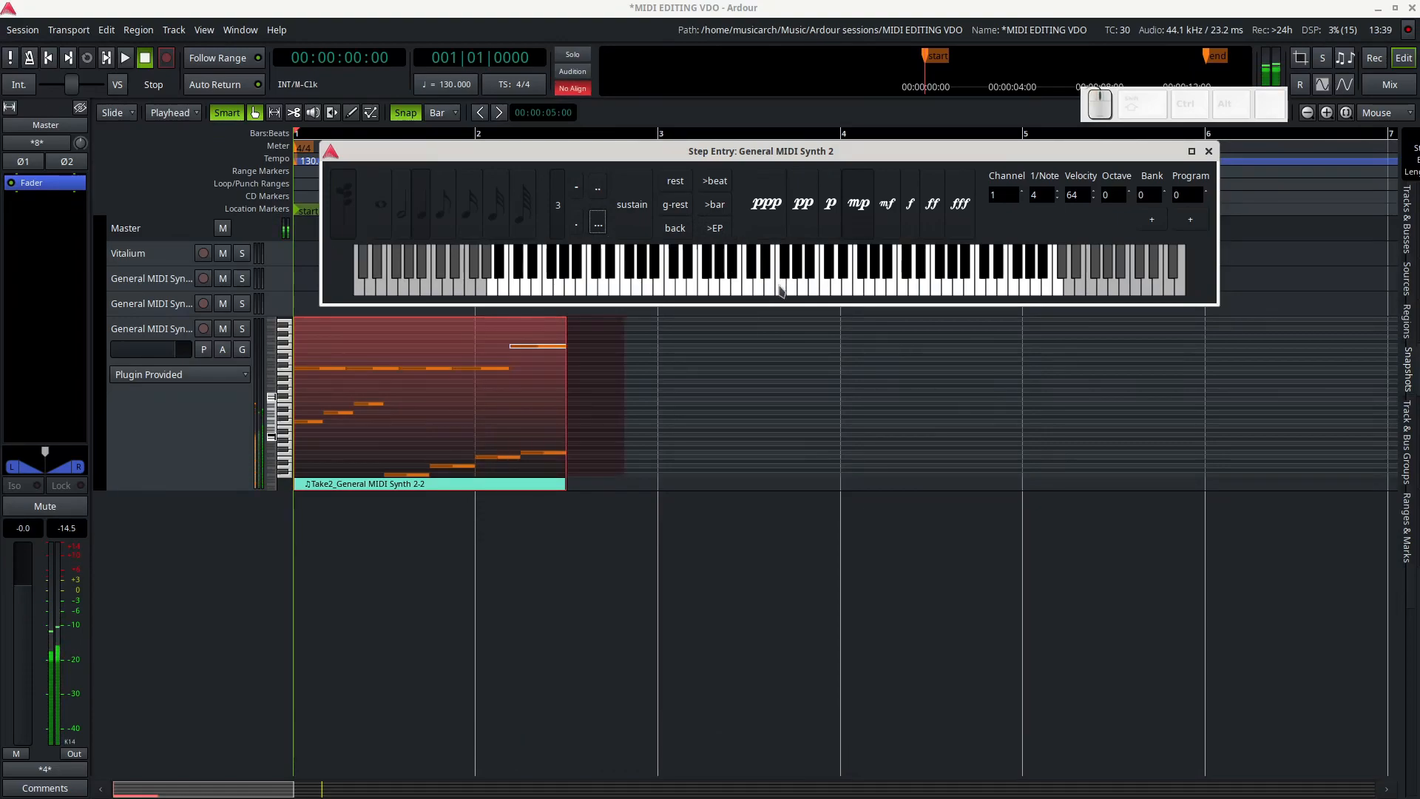
{"action": "left_click", "coordinate": [780, 290]}
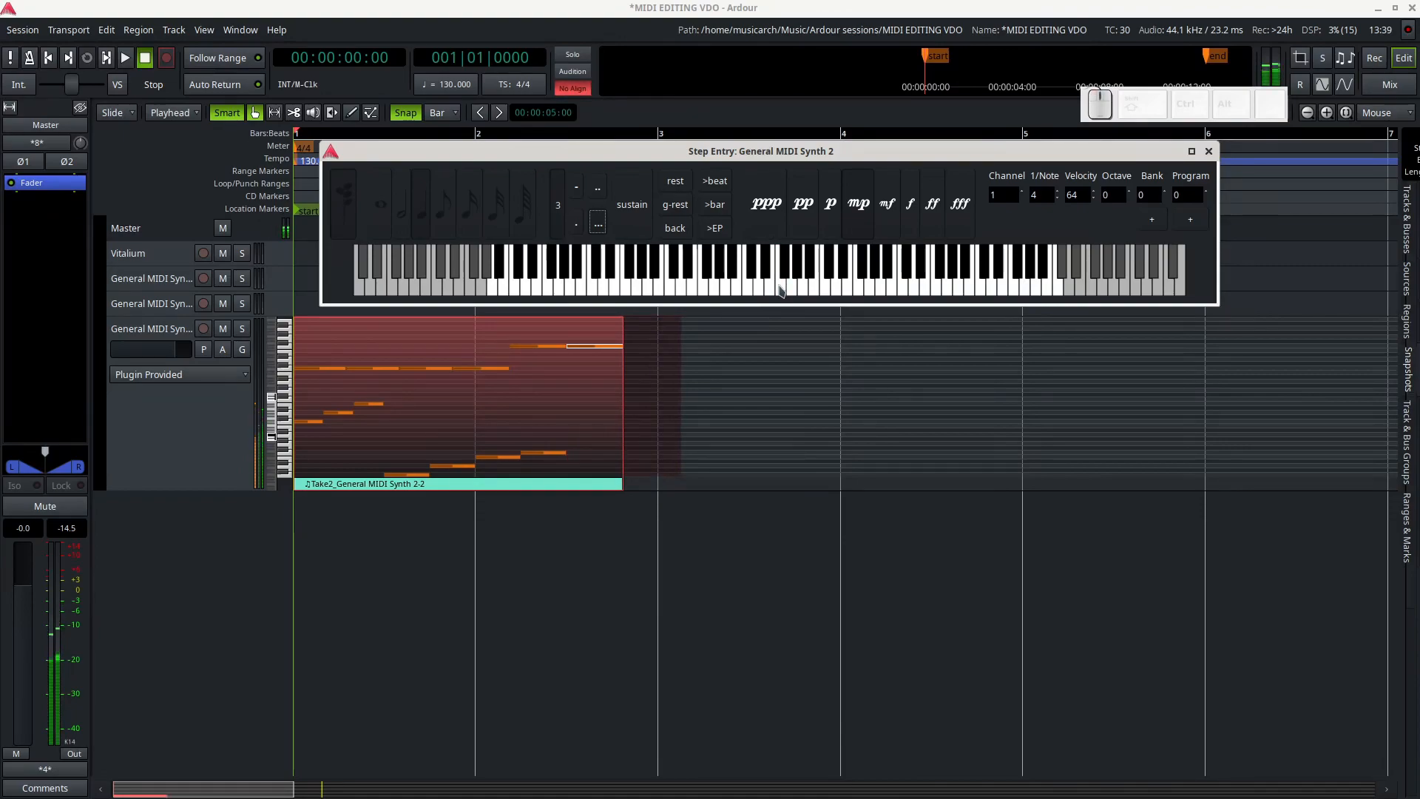
{"action": "left_click", "coordinate": [782, 289]}
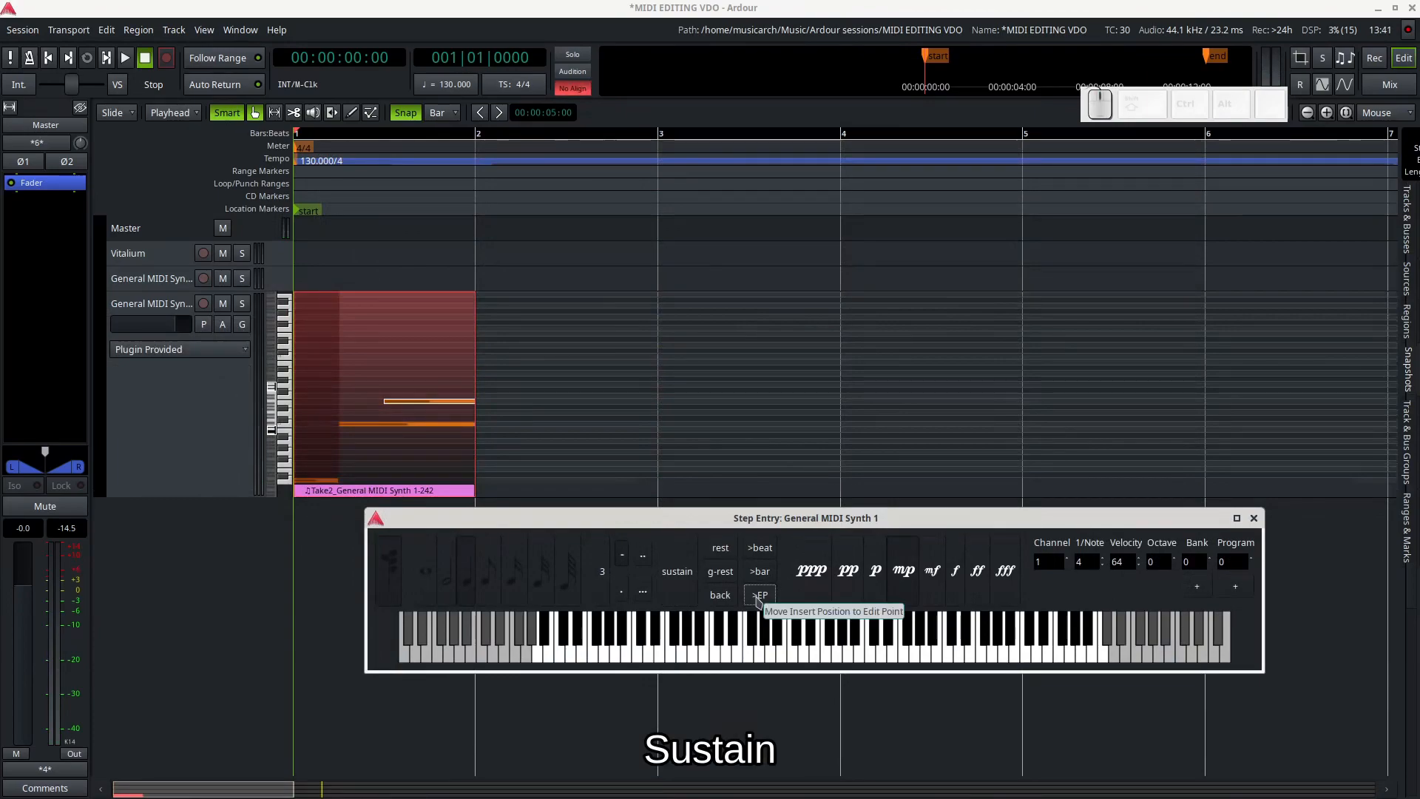
On the General MIDI Synth 1 track, enter a quarter note at the edit point and sustain it three times to fill bar 1
{"action": "left_click", "coordinate": [794, 659]}
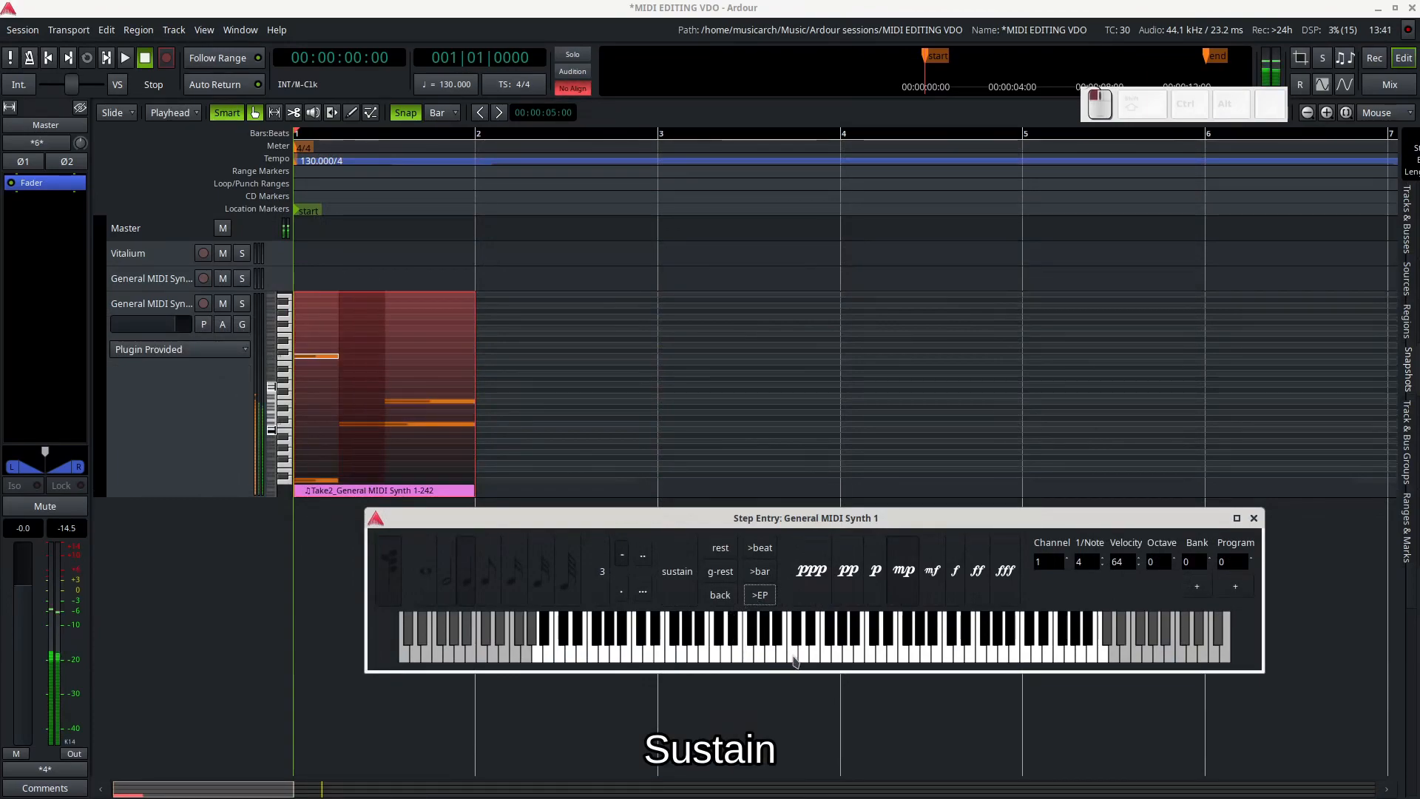
{"action": "left_click", "coordinate": [691, 582]}
{"action": "left_click", "coordinate": [691, 582]}
{"action": "left_click", "coordinate": [691, 582]}
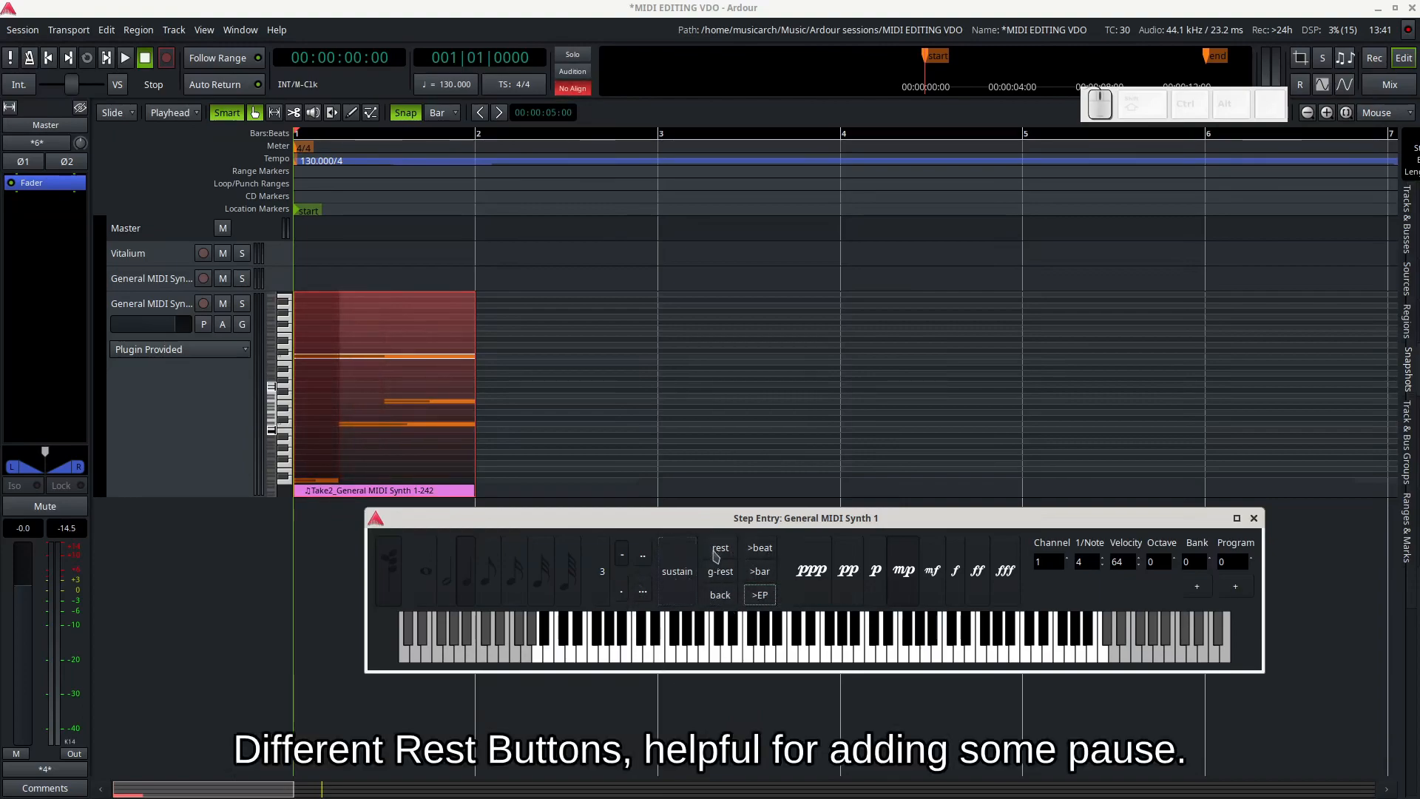
Insert three quarter-note rests from the edit point, move the insert position back three times, and insert the three rests again
{"action": "left_click", "coordinate": [716, 551]}
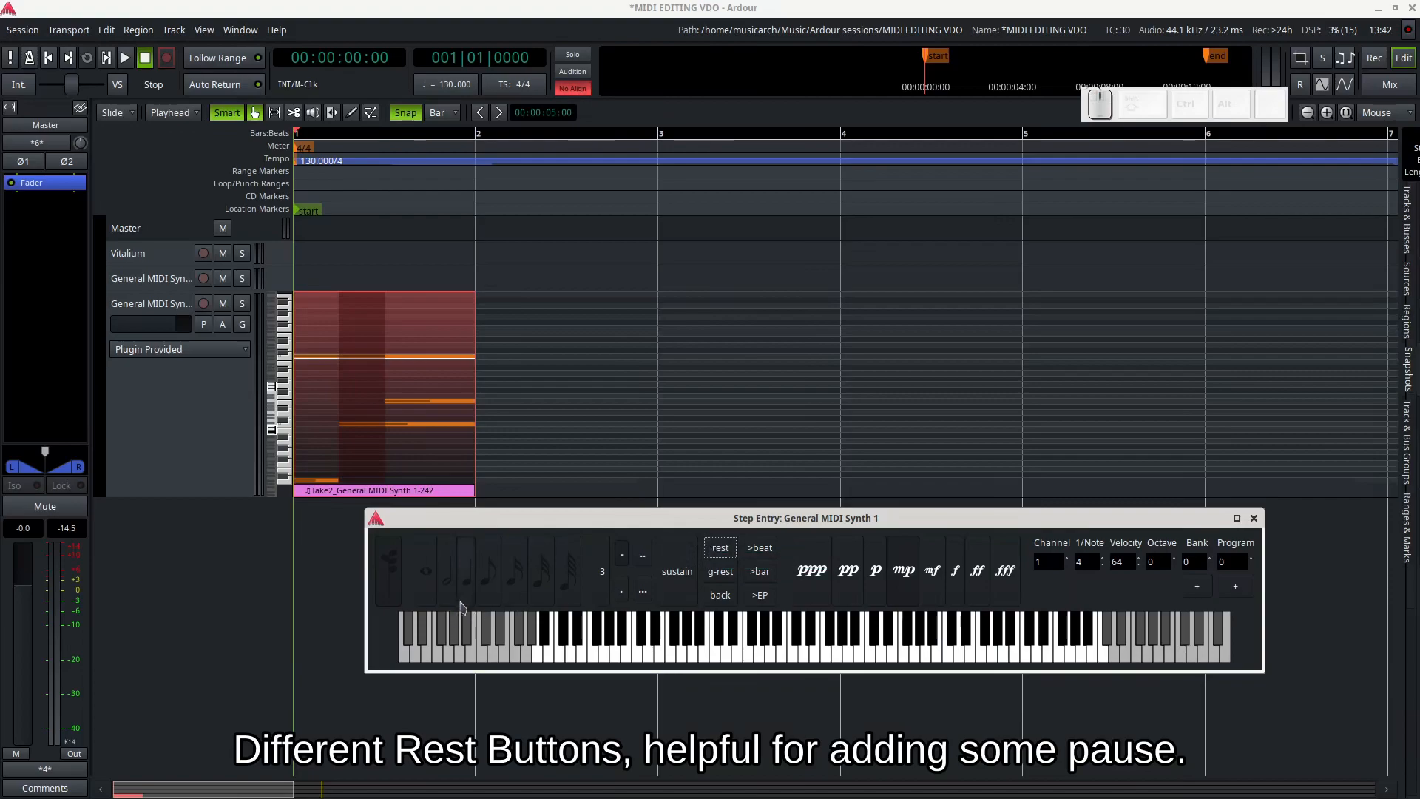
{"action": "left_click", "coordinate": [728, 555]}
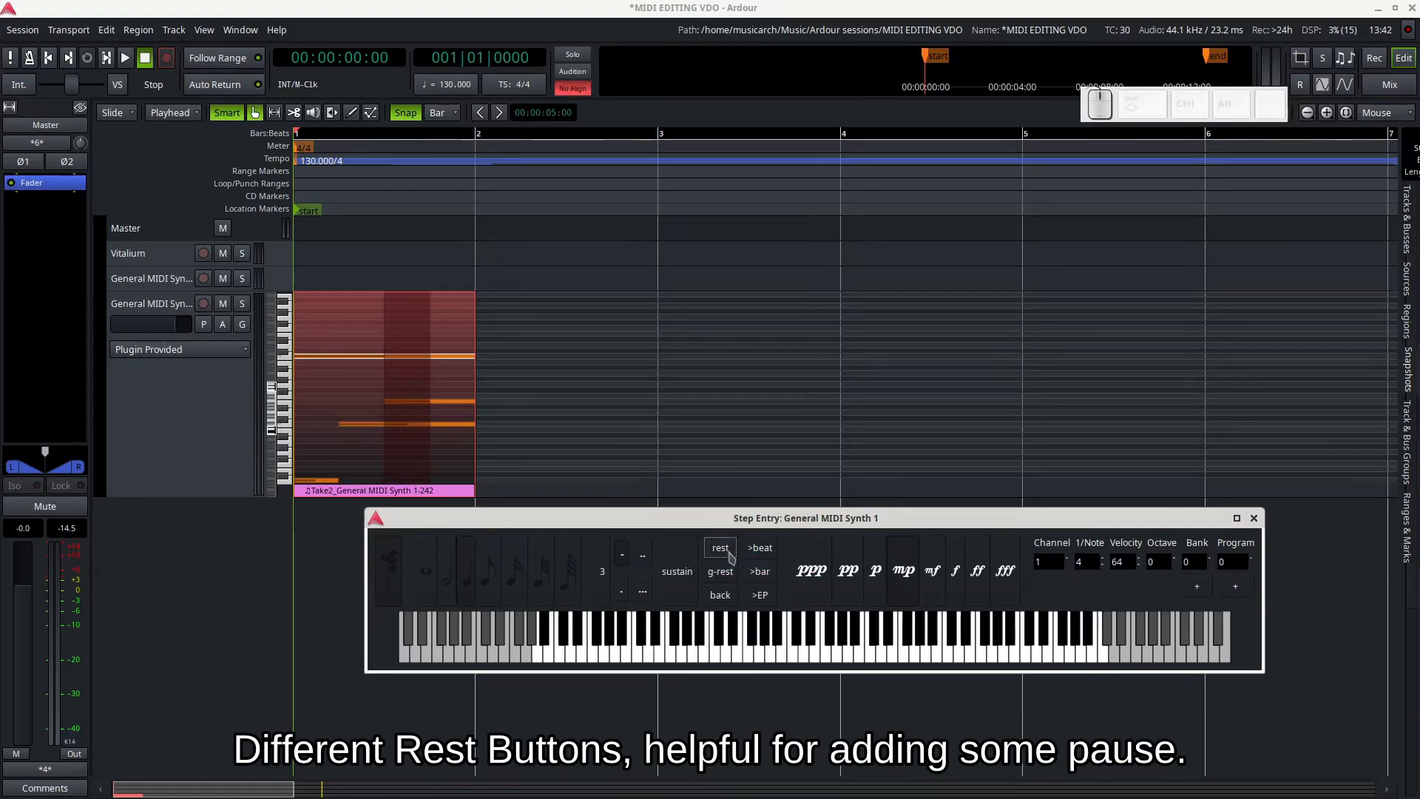
{"action": "left_click", "coordinate": [729, 556]}
{"action": "left_click", "coordinate": [729, 596]}
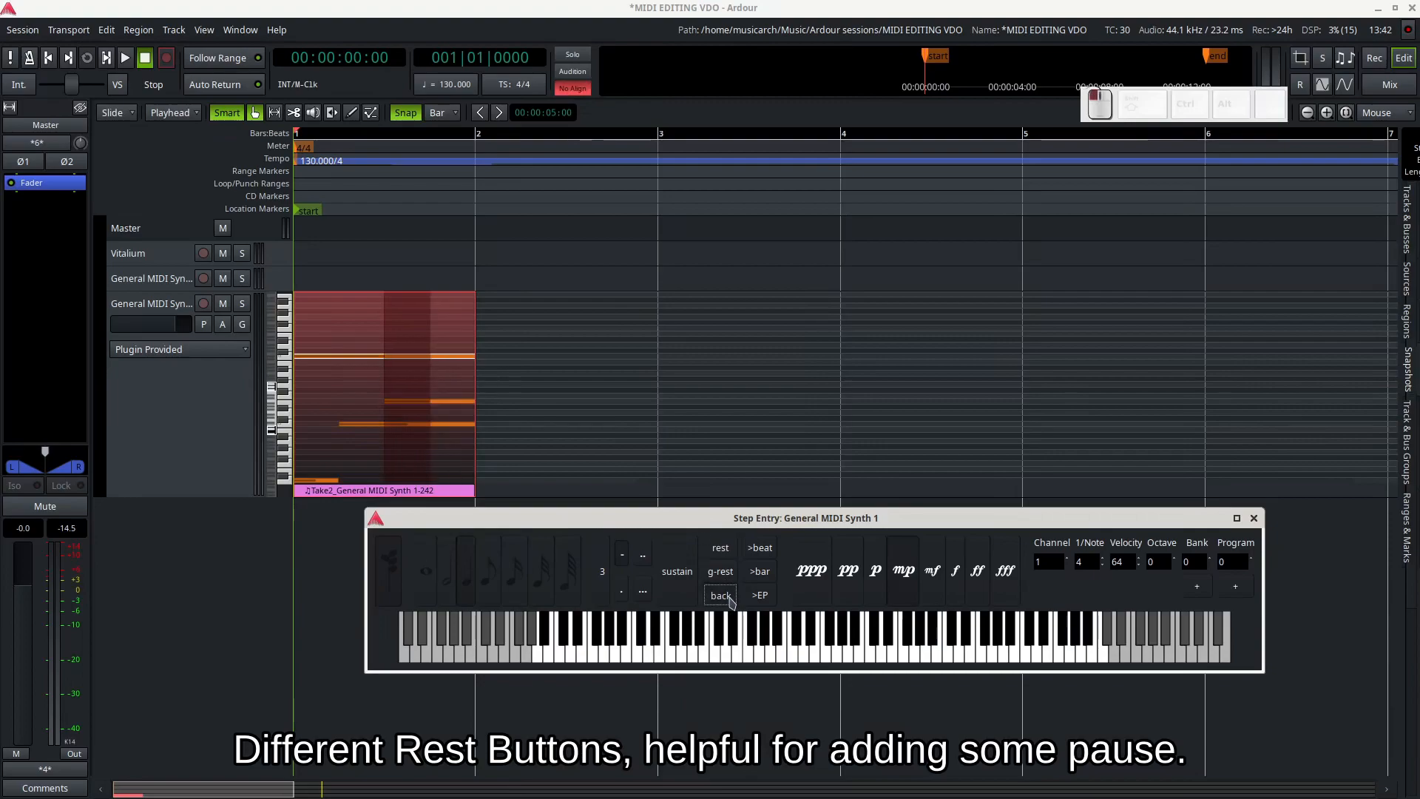
{"action": "left_click", "coordinate": [730, 598]}
{"action": "left_click", "coordinate": [730, 597]}
{"action": "left_click", "coordinate": [712, 555]}
{"action": "left_click", "coordinate": [711, 555]}
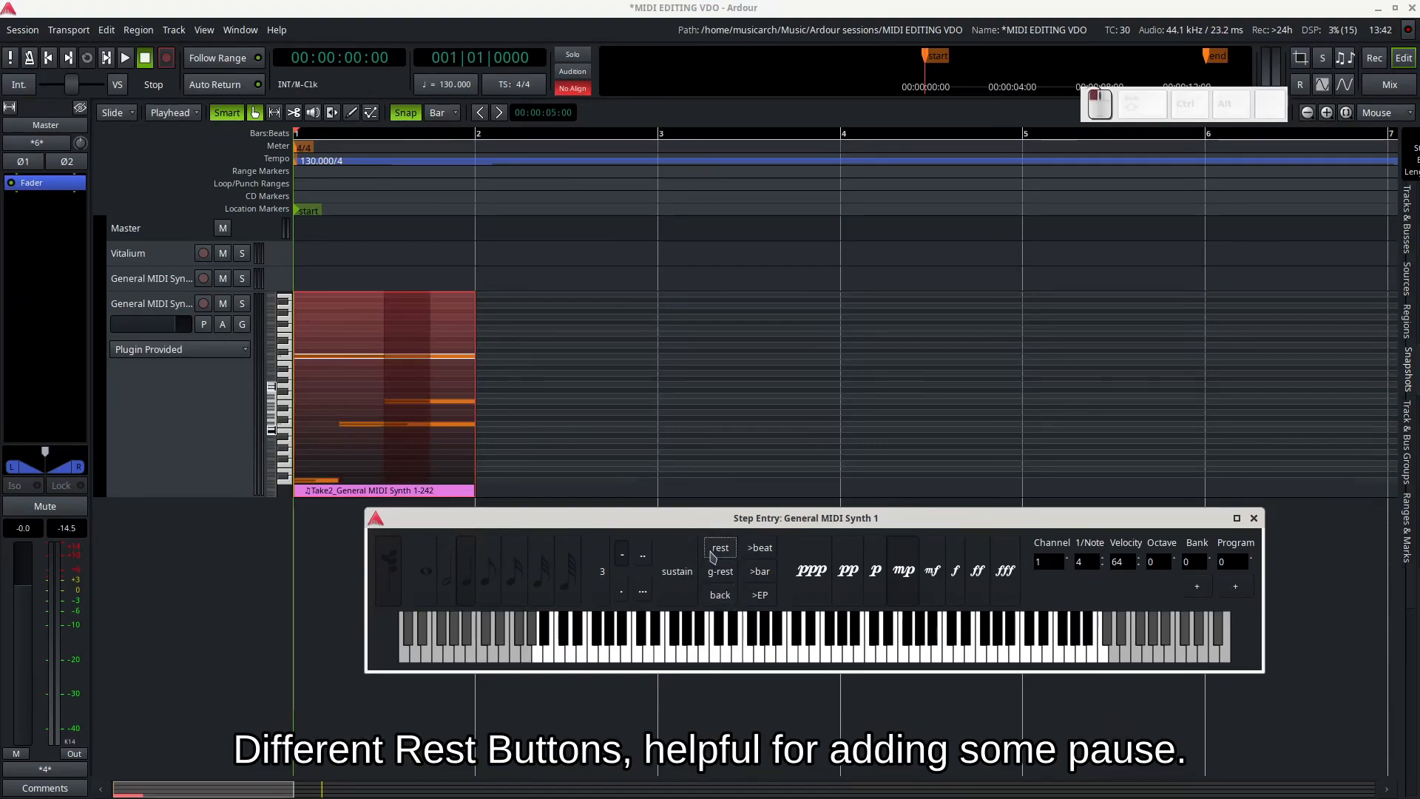
{"action": "left_click", "coordinate": [712, 556]}
Return the insert position to the edit point and insert one grid-length rest
{"action": "left_click", "coordinate": [769, 598]}
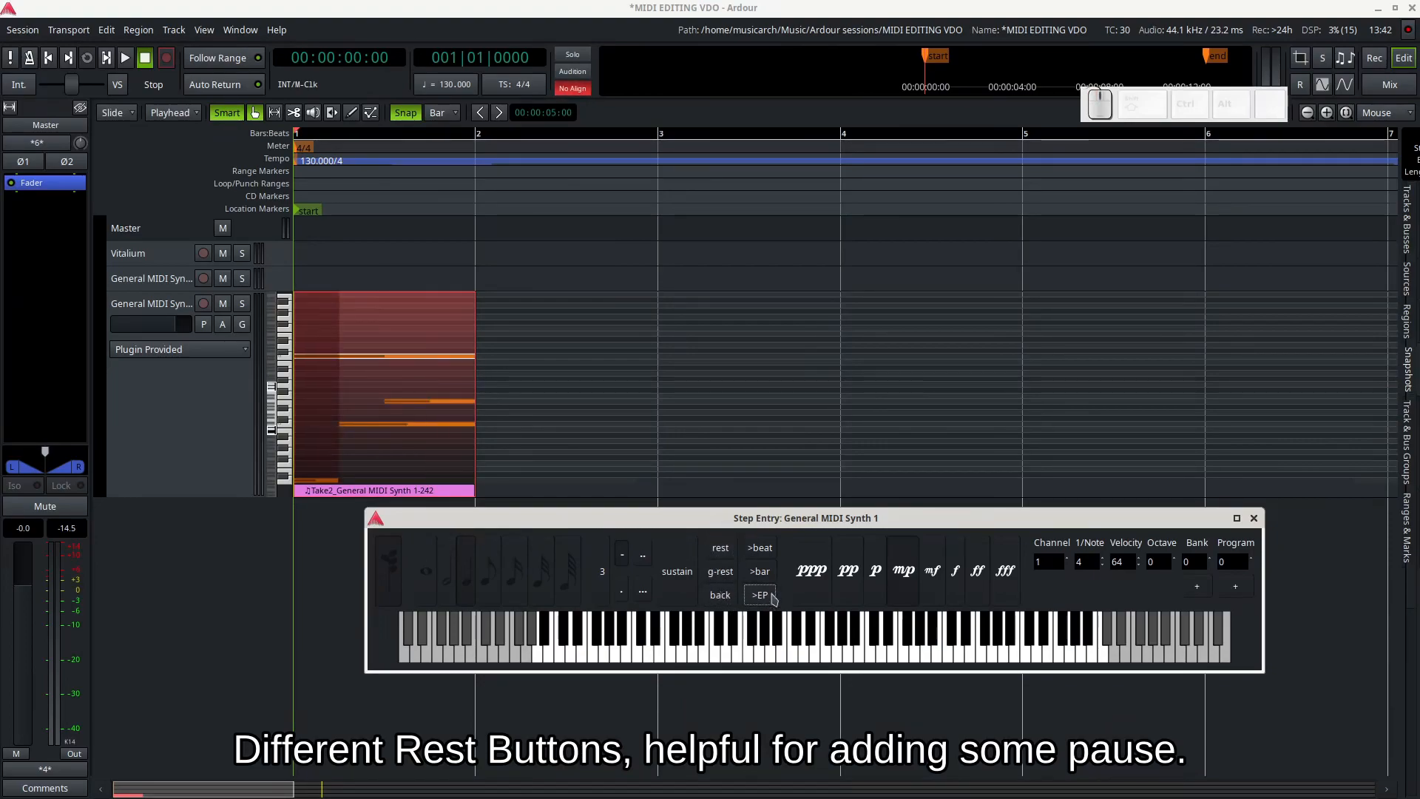
{"action": "left_click", "coordinate": [718, 576]}
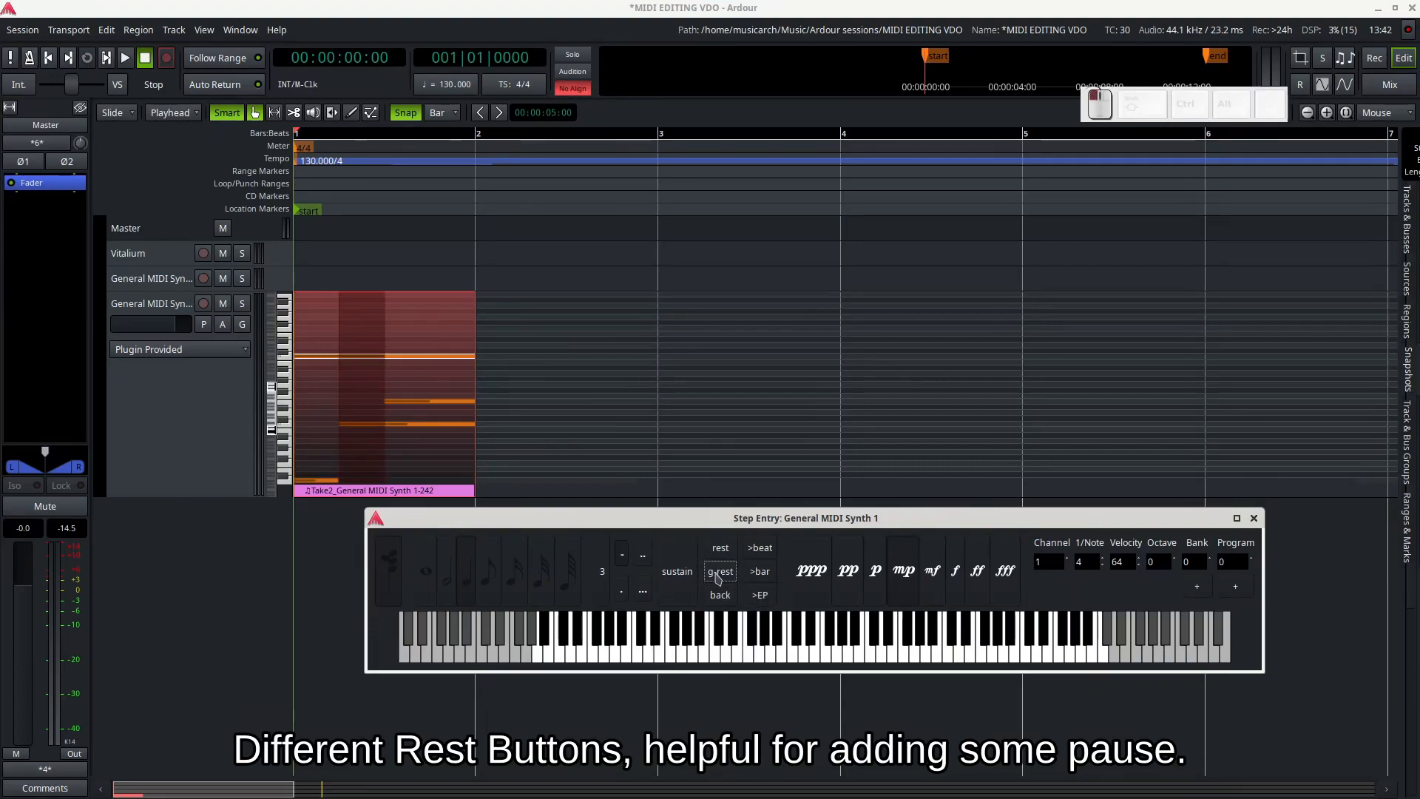
Insert two more grid-length rests and return the insert position to the edit point
{"action": "left_click", "coordinate": [717, 576]}
{"action": "left_click", "coordinate": [718, 576]}
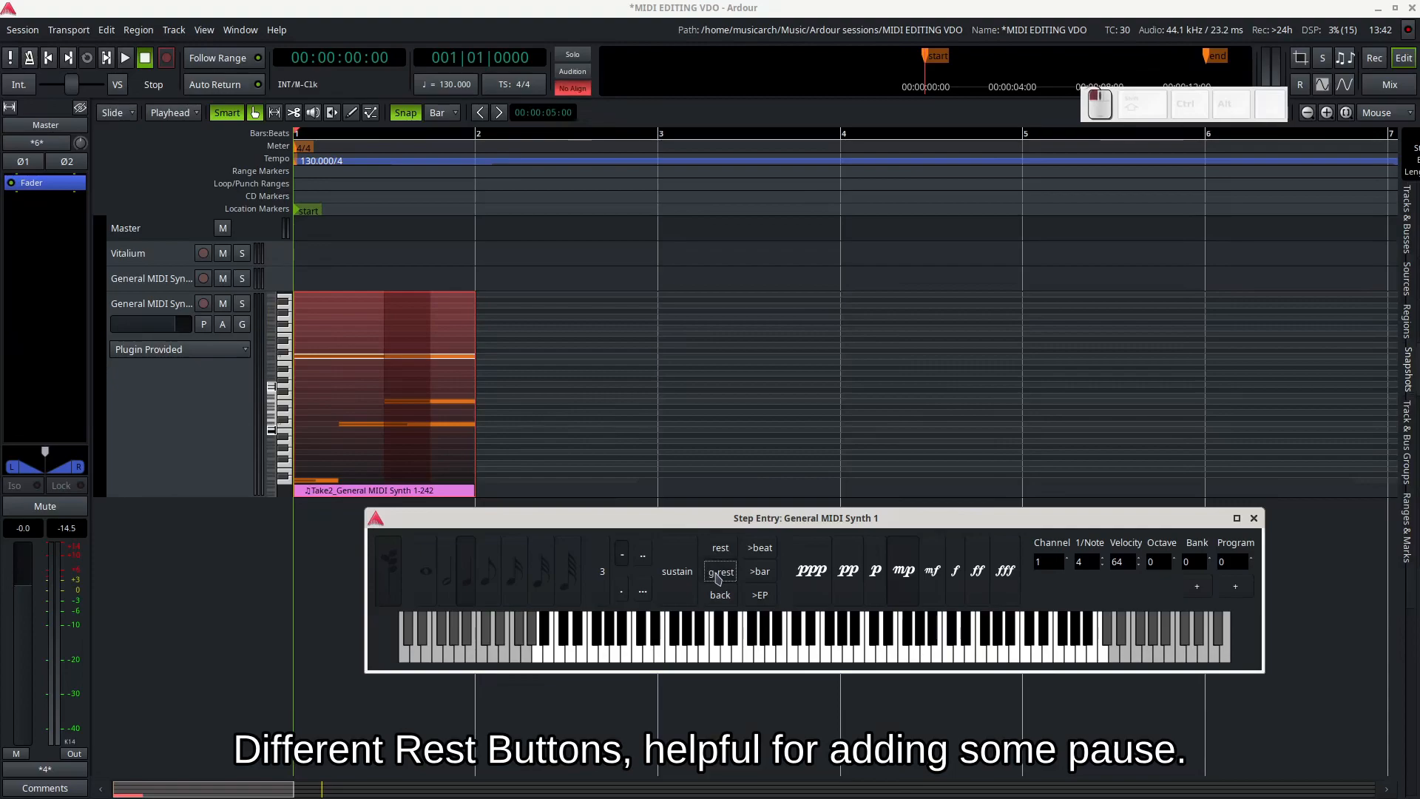
{"action": "left_click", "coordinate": [760, 596]}
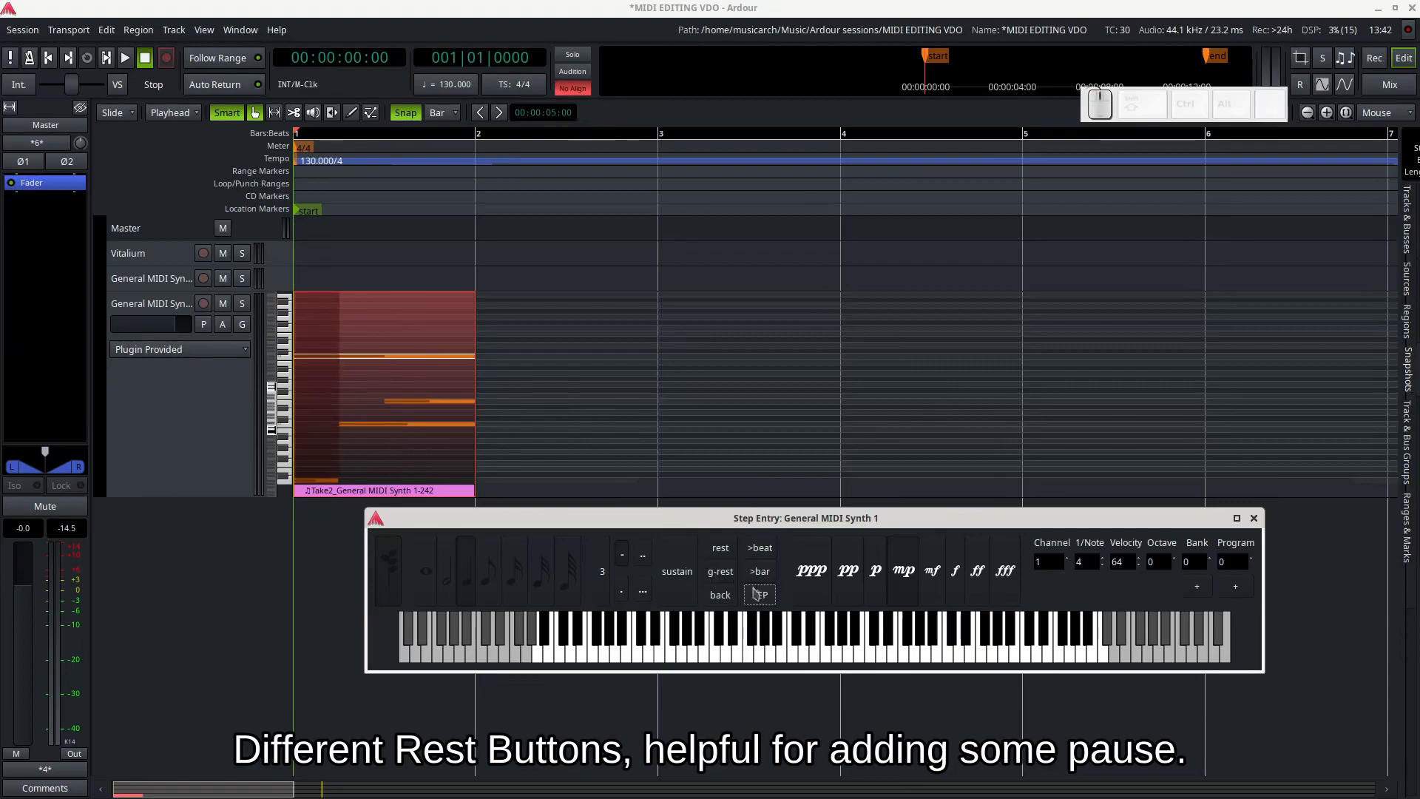
Insert three grid-length rests from the edit point and move the insert position back three times
{"action": "left_click", "coordinate": [723, 582]}
{"action": "left_click", "coordinate": [724, 583]}
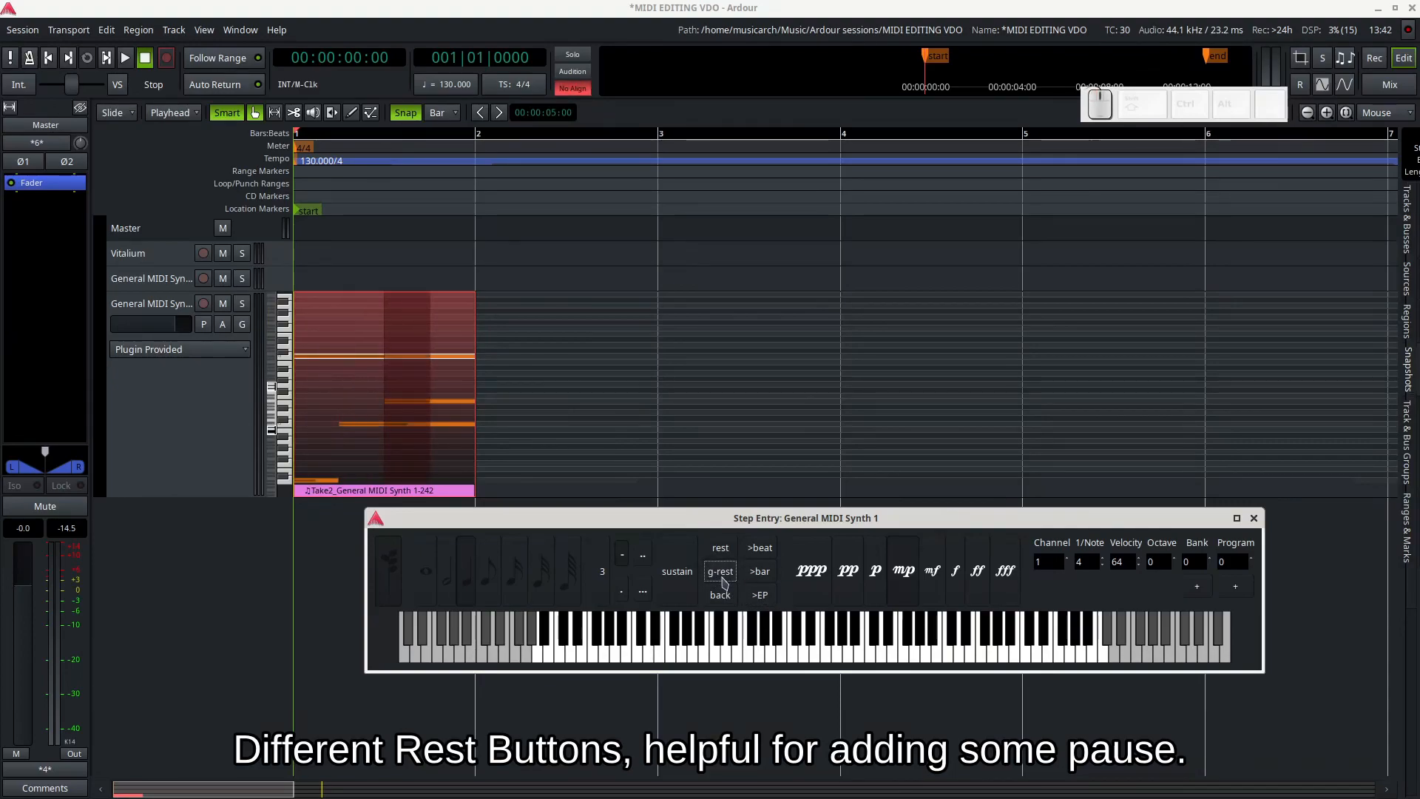
{"action": "left_click", "coordinate": [723, 583]}
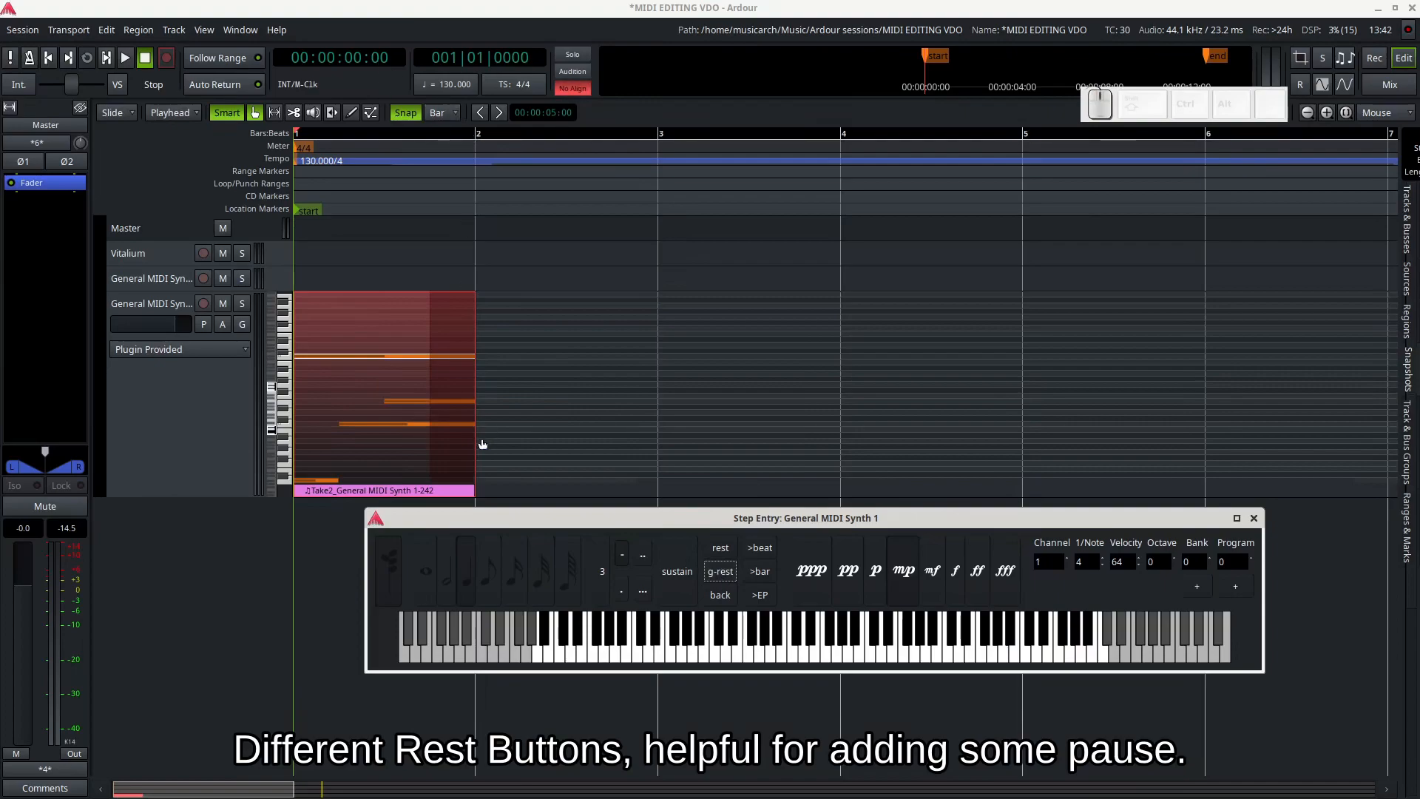
{"action": "left_click", "coordinate": [724, 596]}
{"action": "left_click", "coordinate": [723, 595]}
{"action": "left_click", "coordinate": [723, 596]}
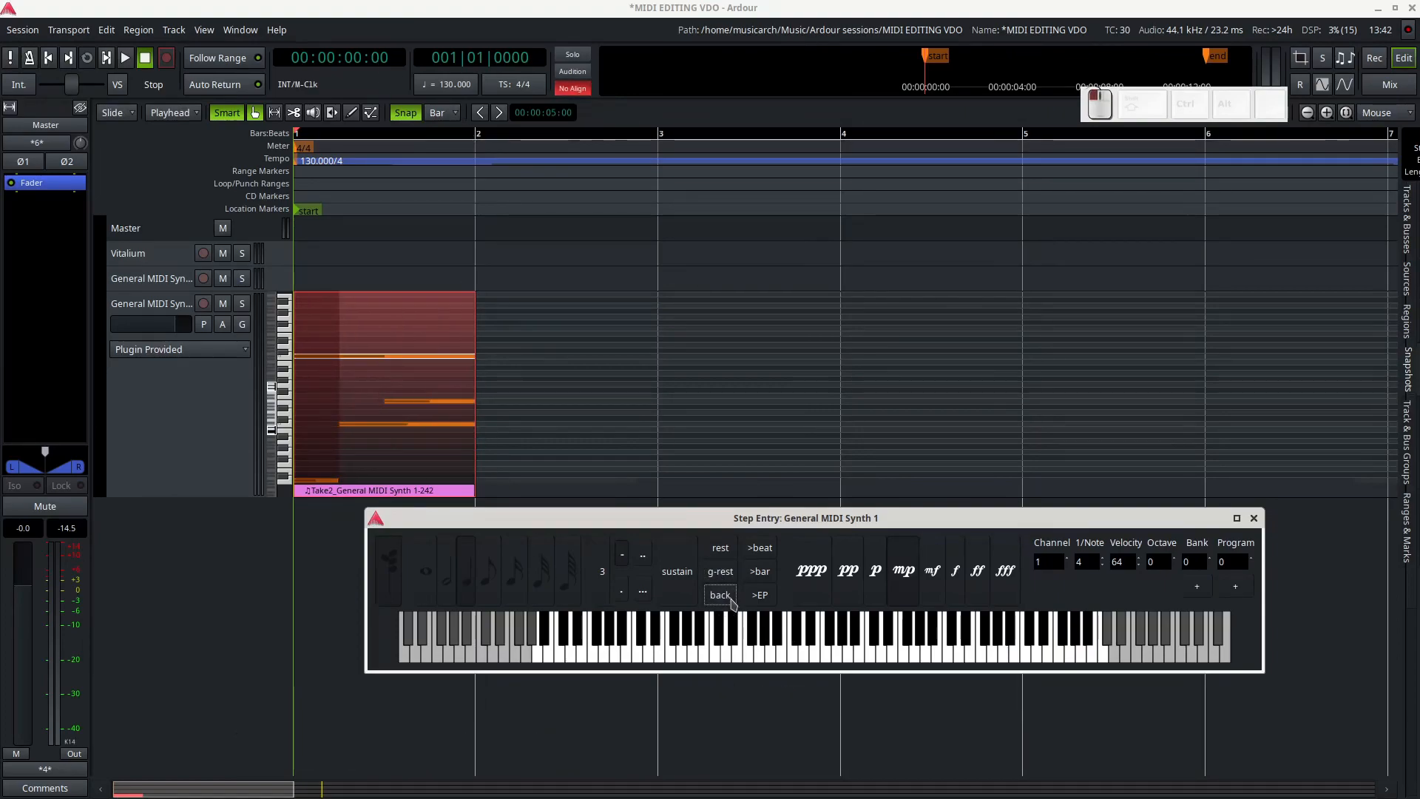
Insert the three grid-length rests again and step the insert position back over all of them
{"action": "left_click", "coordinate": [722, 580]}
{"action": "left_click", "coordinate": [721, 581]}
{"action": "left_click", "coordinate": [721, 580]}
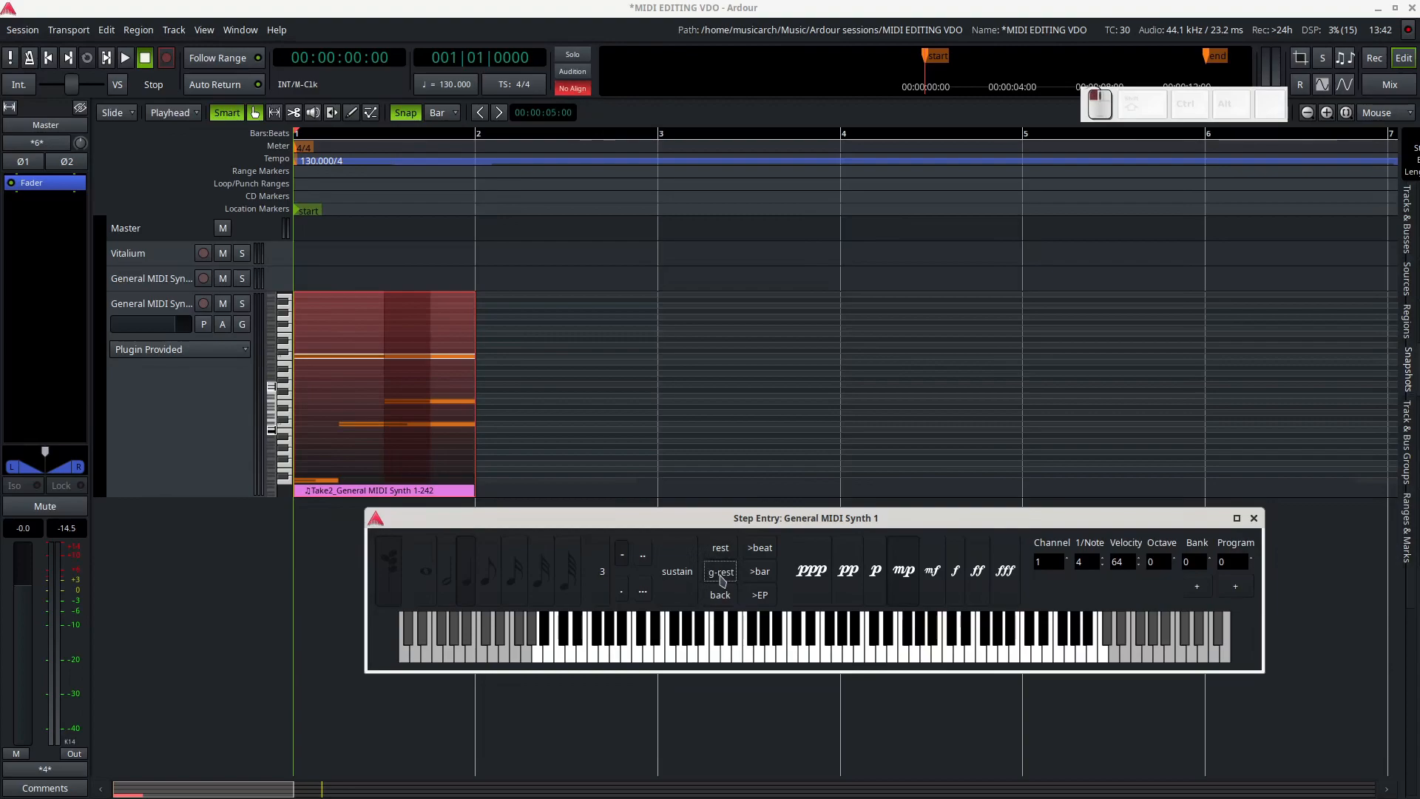
{"action": "left_click", "coordinate": [719, 595]}
{"action": "left_click", "coordinate": [719, 595]}
{"action": "left_click", "coordinate": [719, 596]}
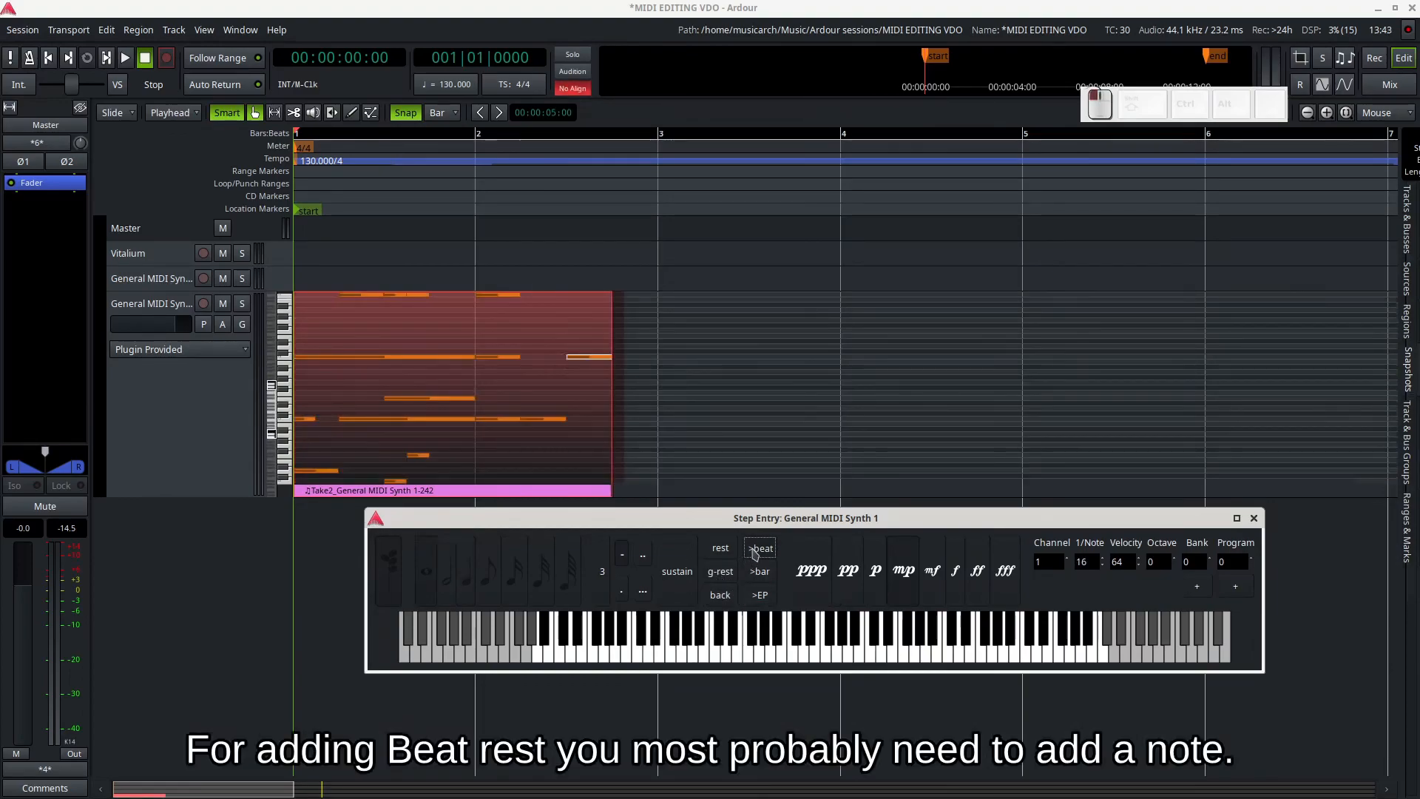
Enter several sixteenth notes starting on the fourth beat of bar 2, advancing the insert position to the next beat between notes
{"action": "left_click", "coordinate": [755, 548]}
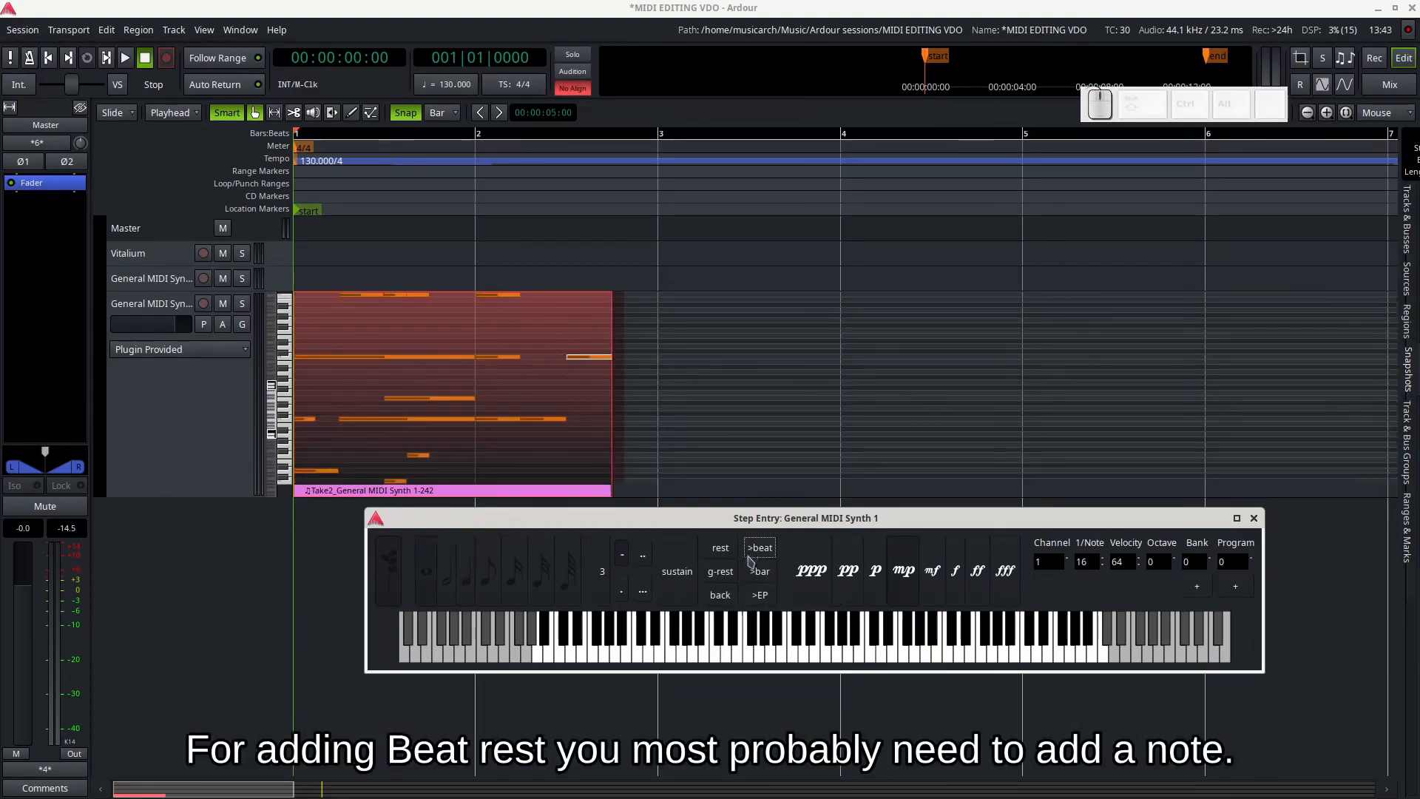
{"action": "left_click", "coordinate": [753, 654]}
{"action": "left_click", "coordinate": [754, 549]}
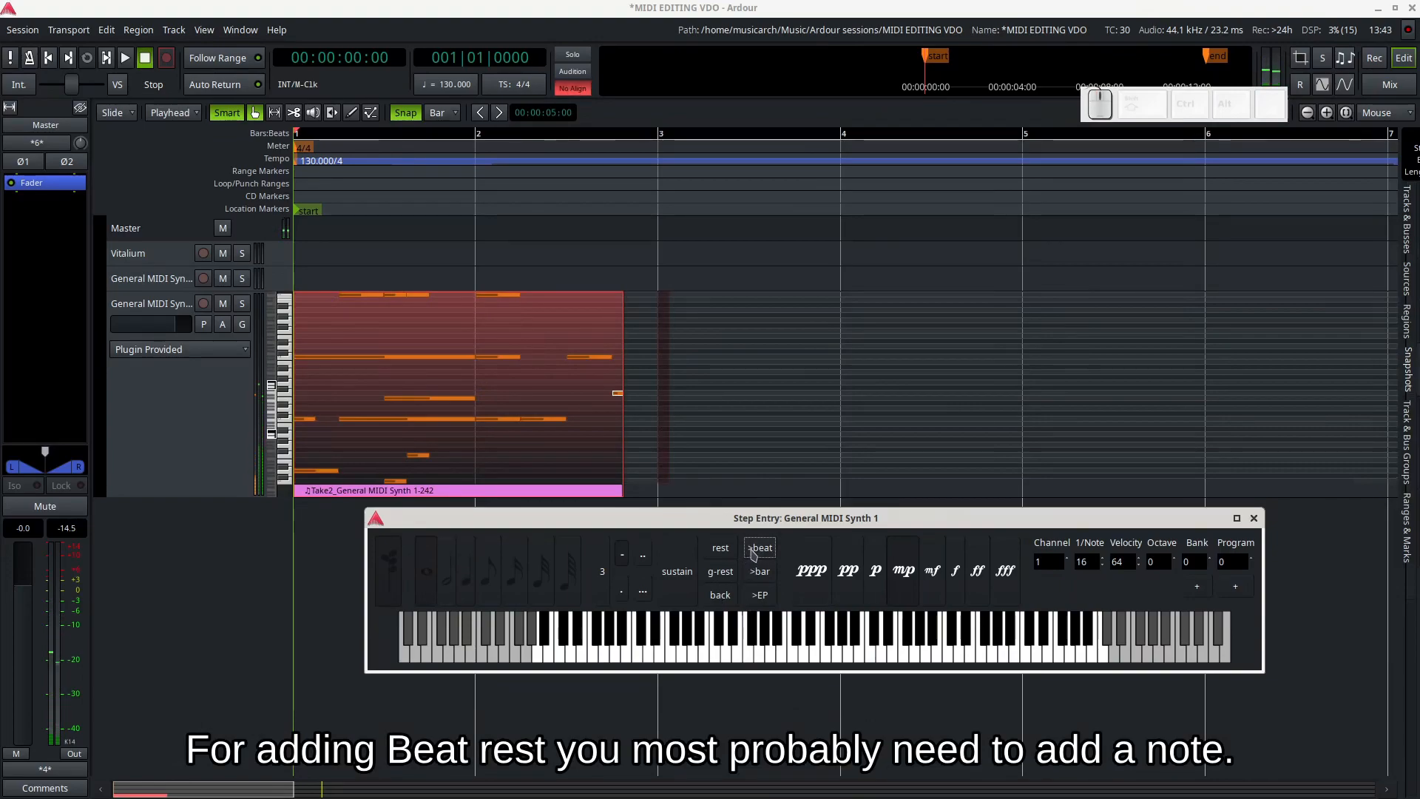
{"action": "left_click", "coordinate": [765, 651]}
{"action": "left_click", "coordinate": [759, 548]}
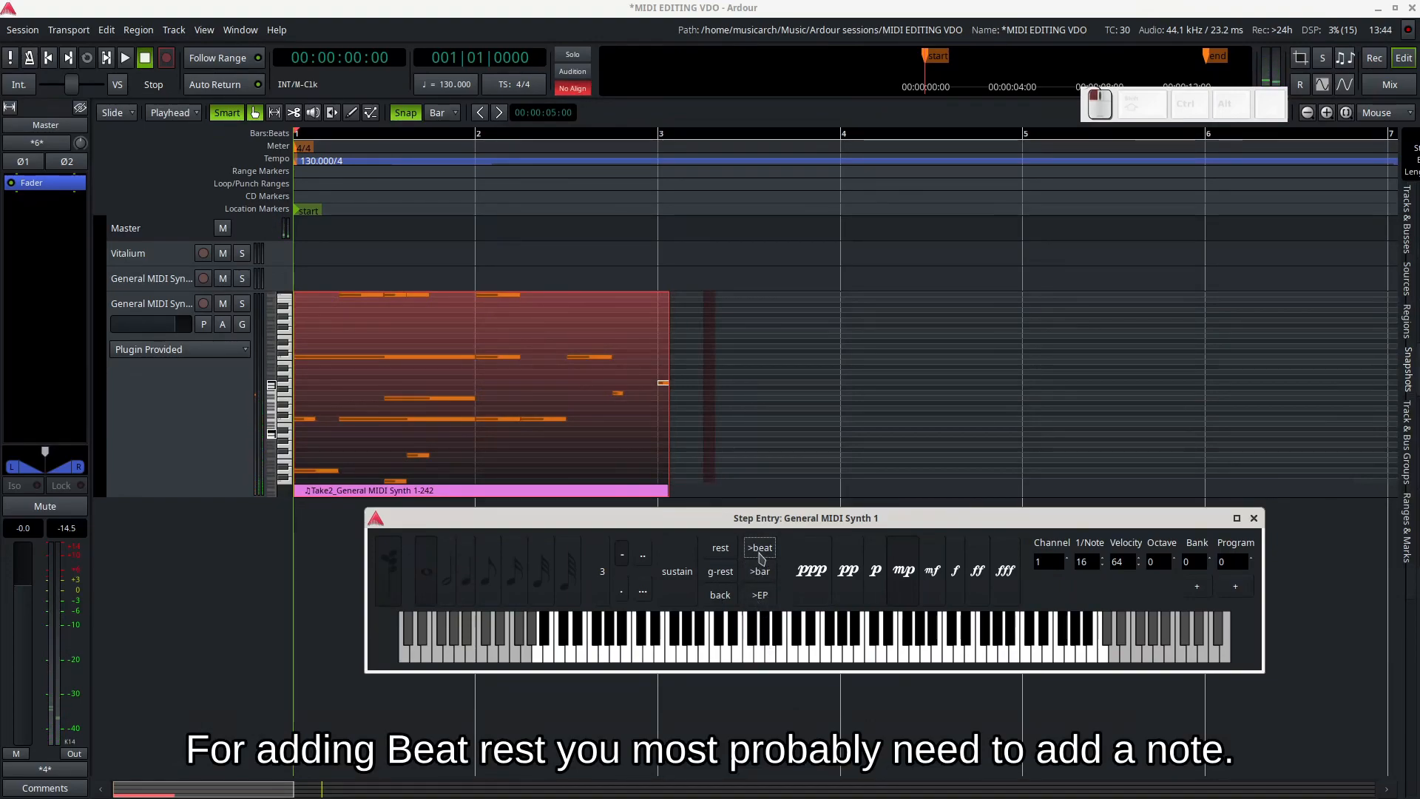
{"action": "left_click", "coordinate": [762, 661]}
{"action": "left_click", "coordinate": [761, 554]}
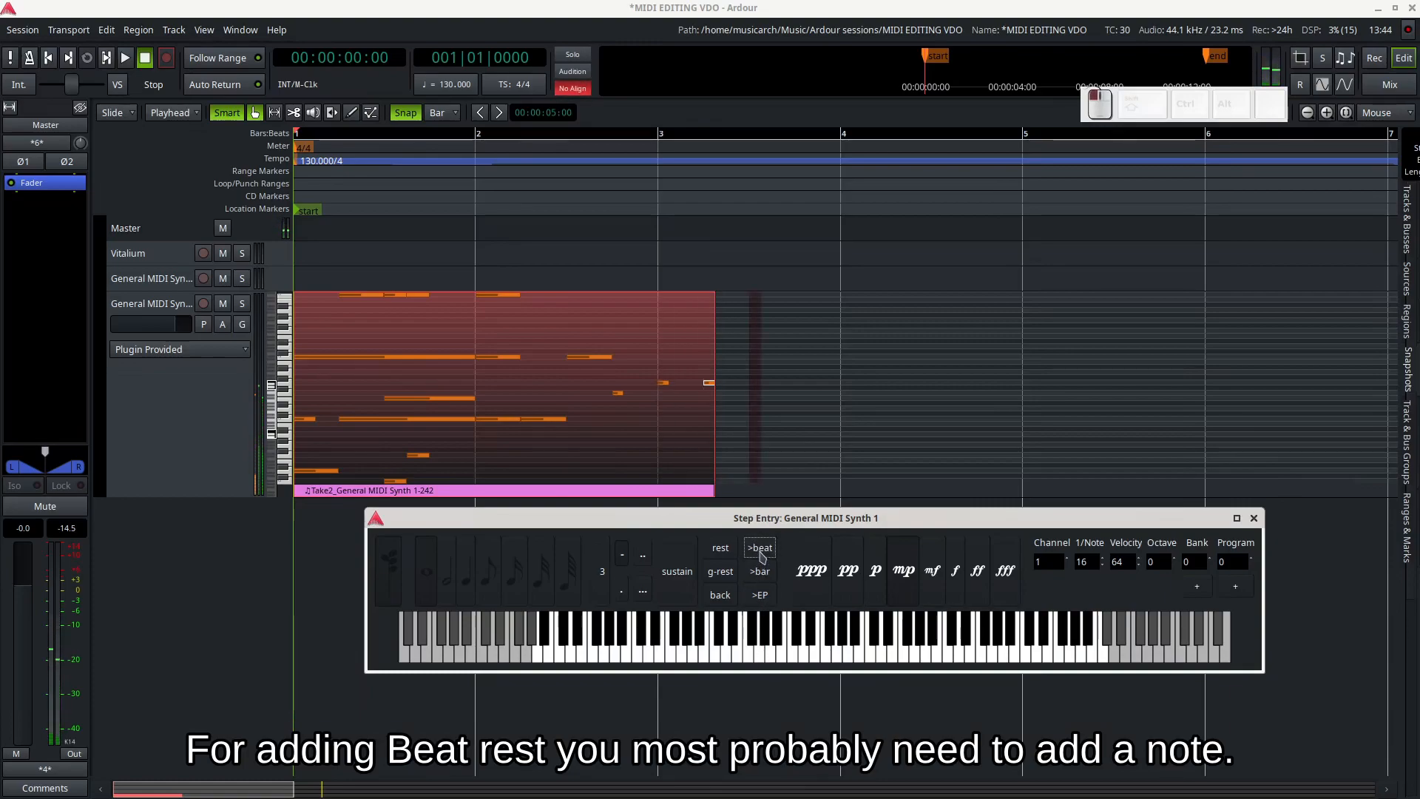
{"action": "left_click", "coordinate": [761, 666]}
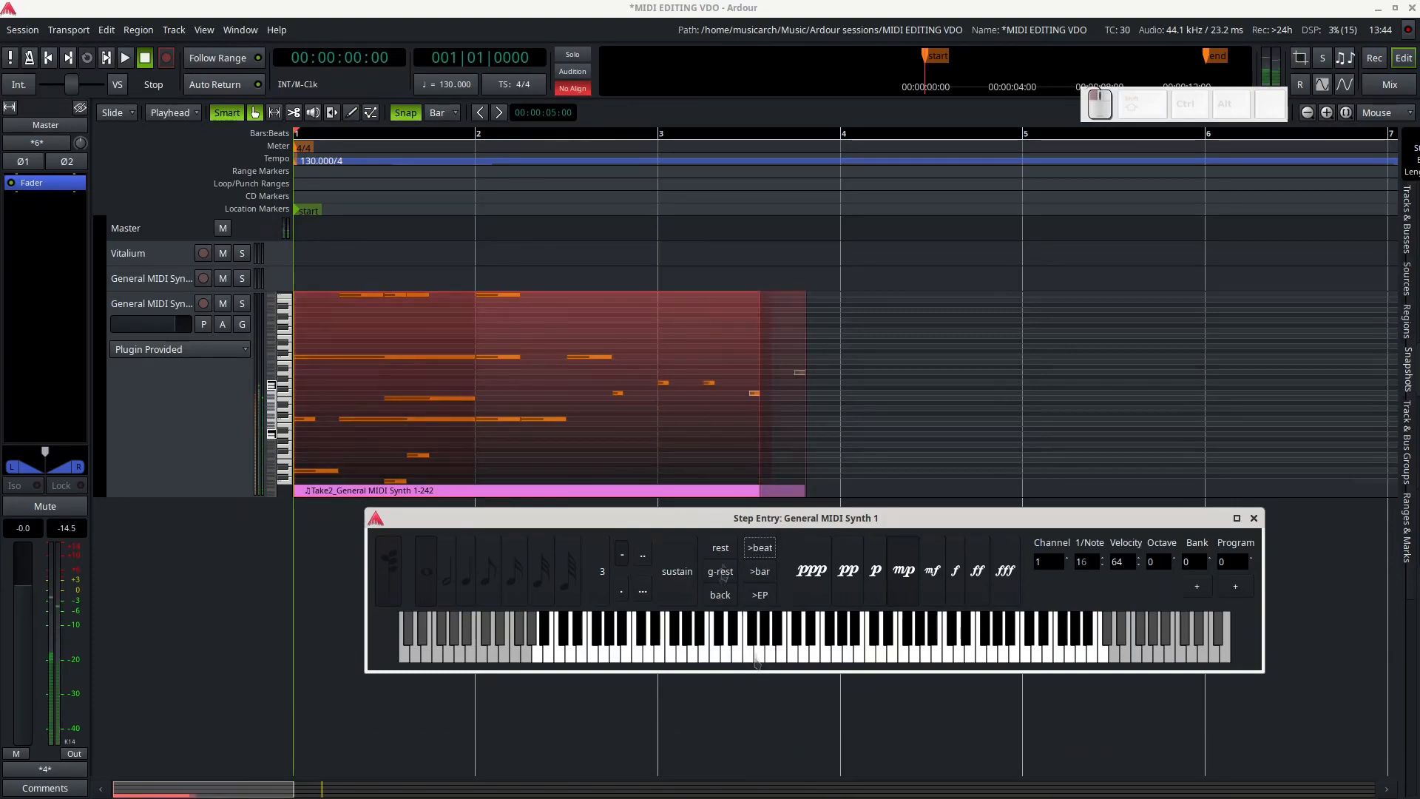
Advance the insert position to the next bar twice and return it to the edit point
{"action": "left_click", "coordinate": [762, 571]}
{"action": "left_click", "coordinate": [766, 578]}
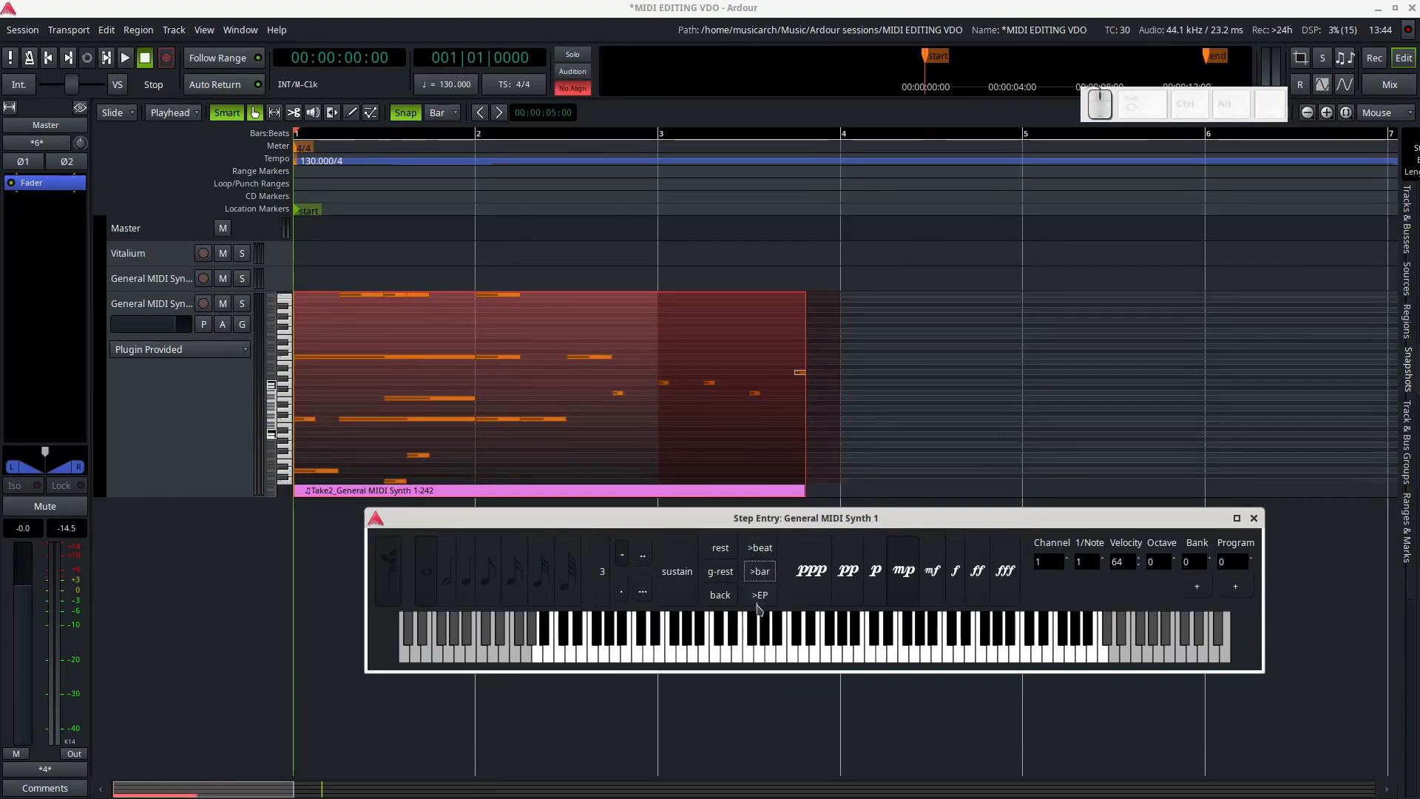
{"action": "left_click", "coordinate": [762, 595]}
{"action": "left_click", "coordinate": [762, 594]}
{"action": "left_click", "coordinate": [762, 593]}
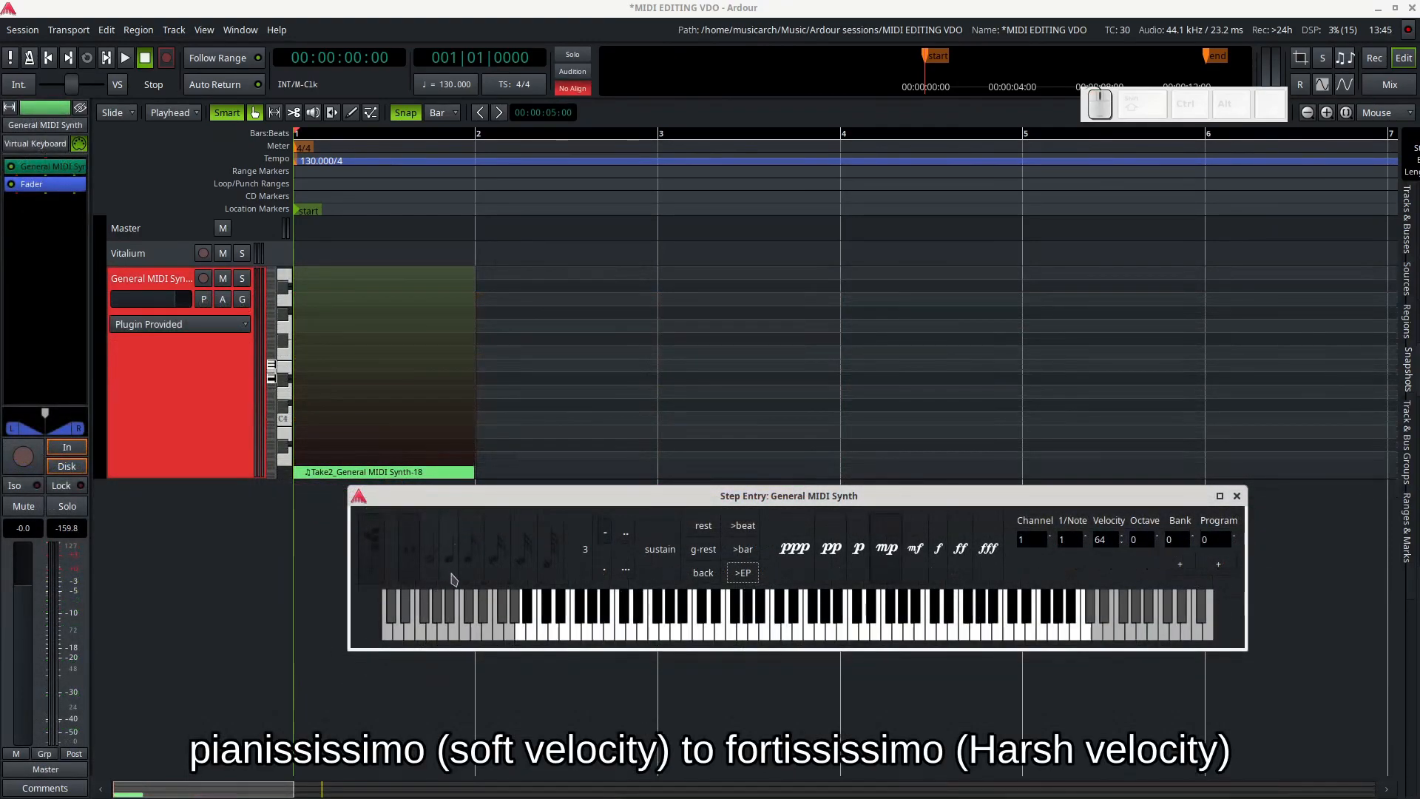
On the General MIDI Synth track, enter two quarter notes of the same pitch at pianississimo (ppp) velocity
{"action": "left_click", "coordinate": [455, 580]}
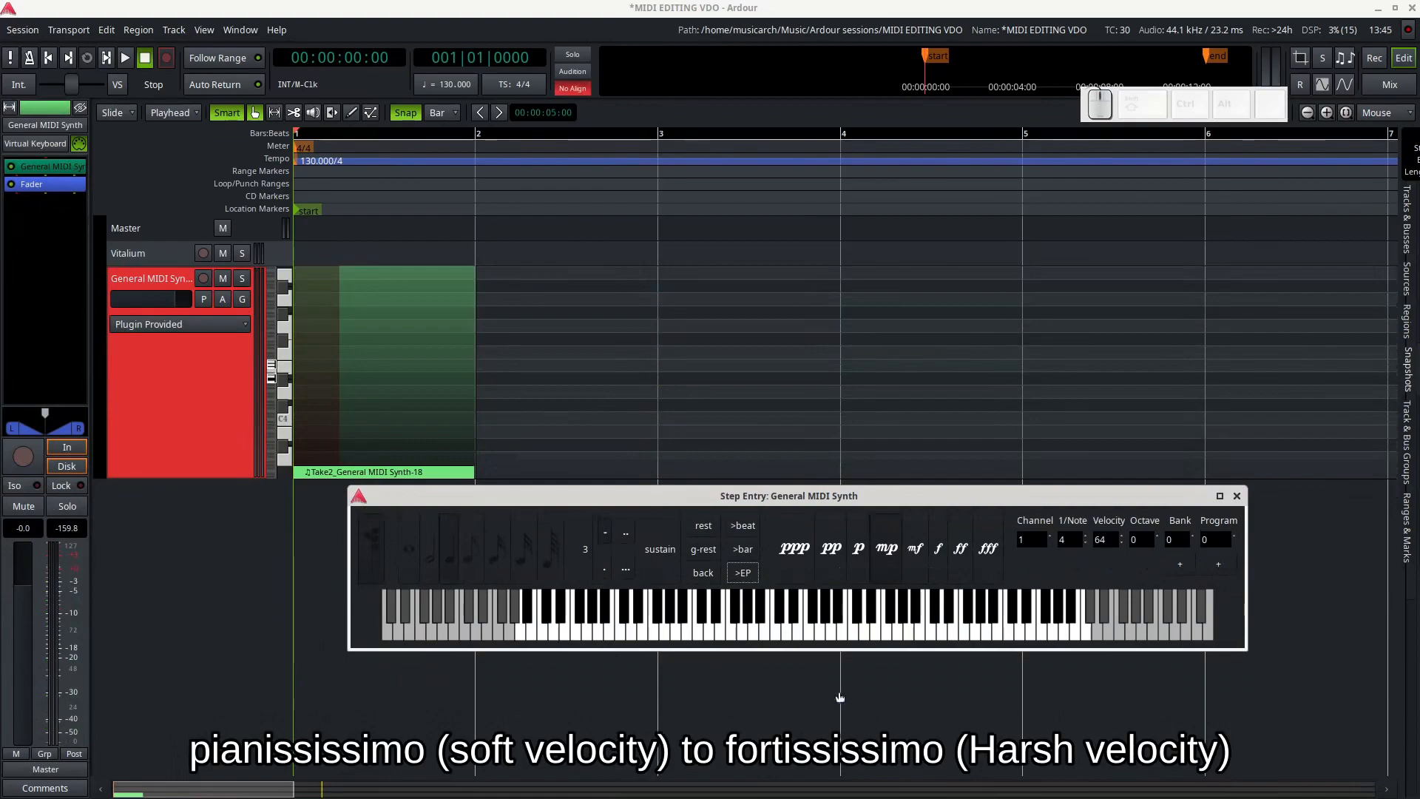
{"action": "left_click", "coordinate": [788, 584]}
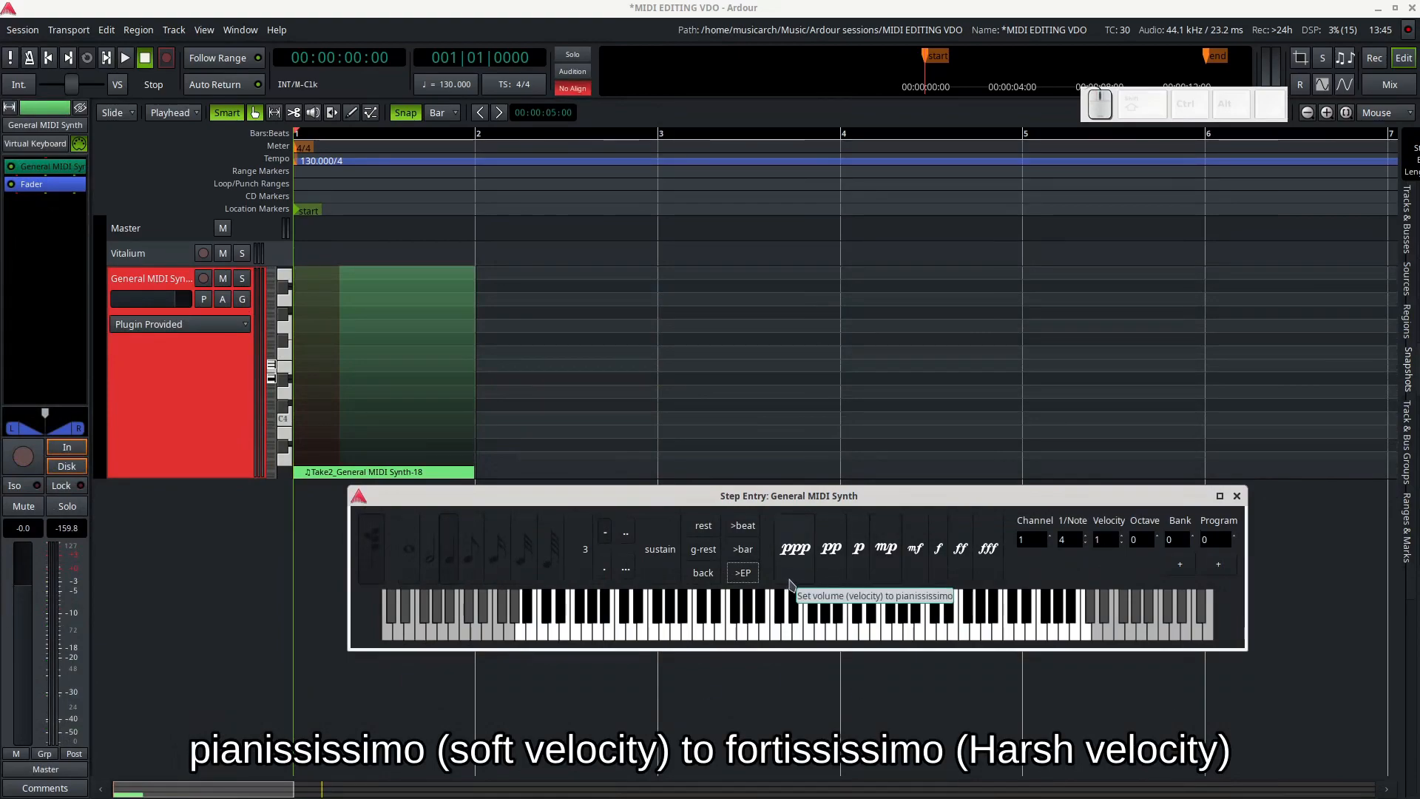
{"action": "left_click", "coordinate": [620, 638]}
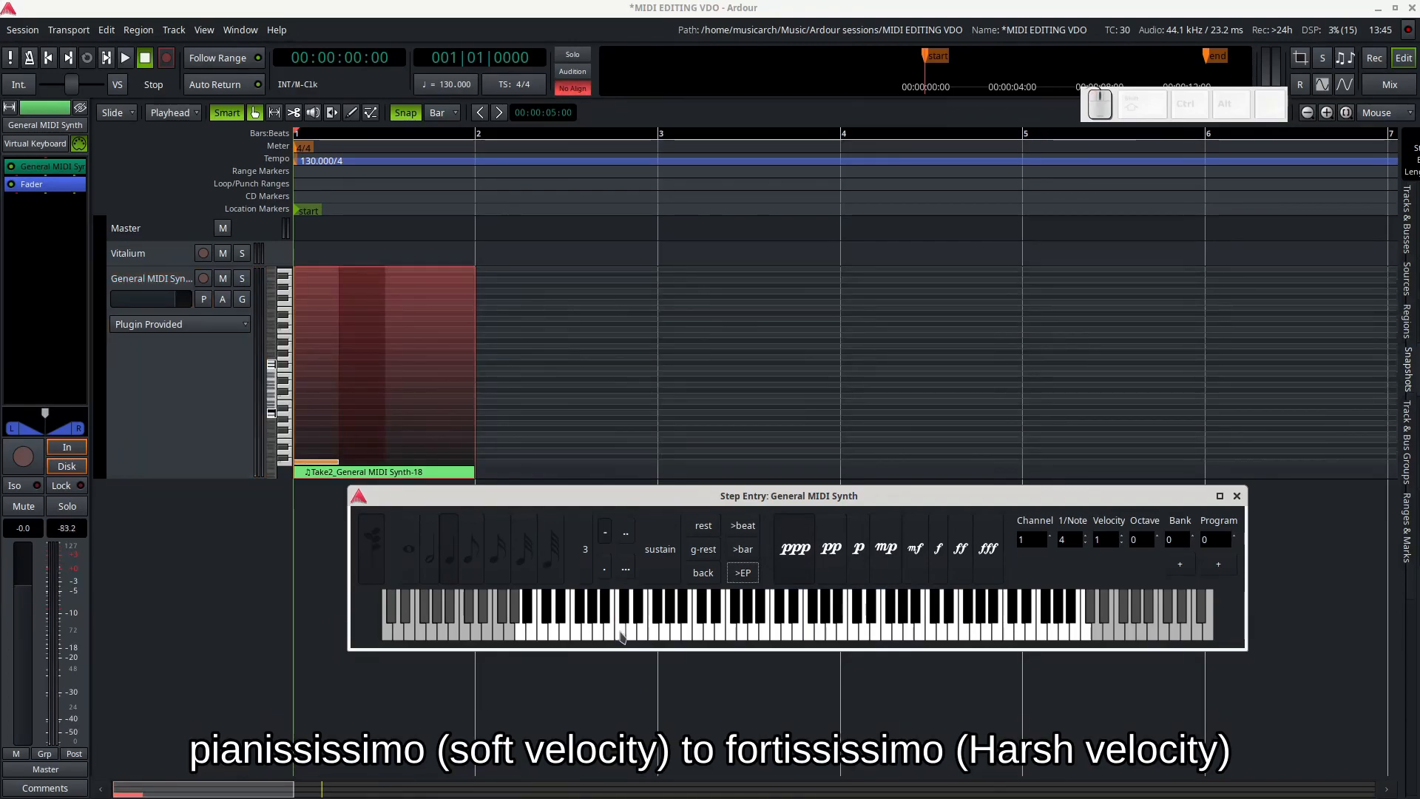
{"action": "left_click", "coordinate": [621, 637]}
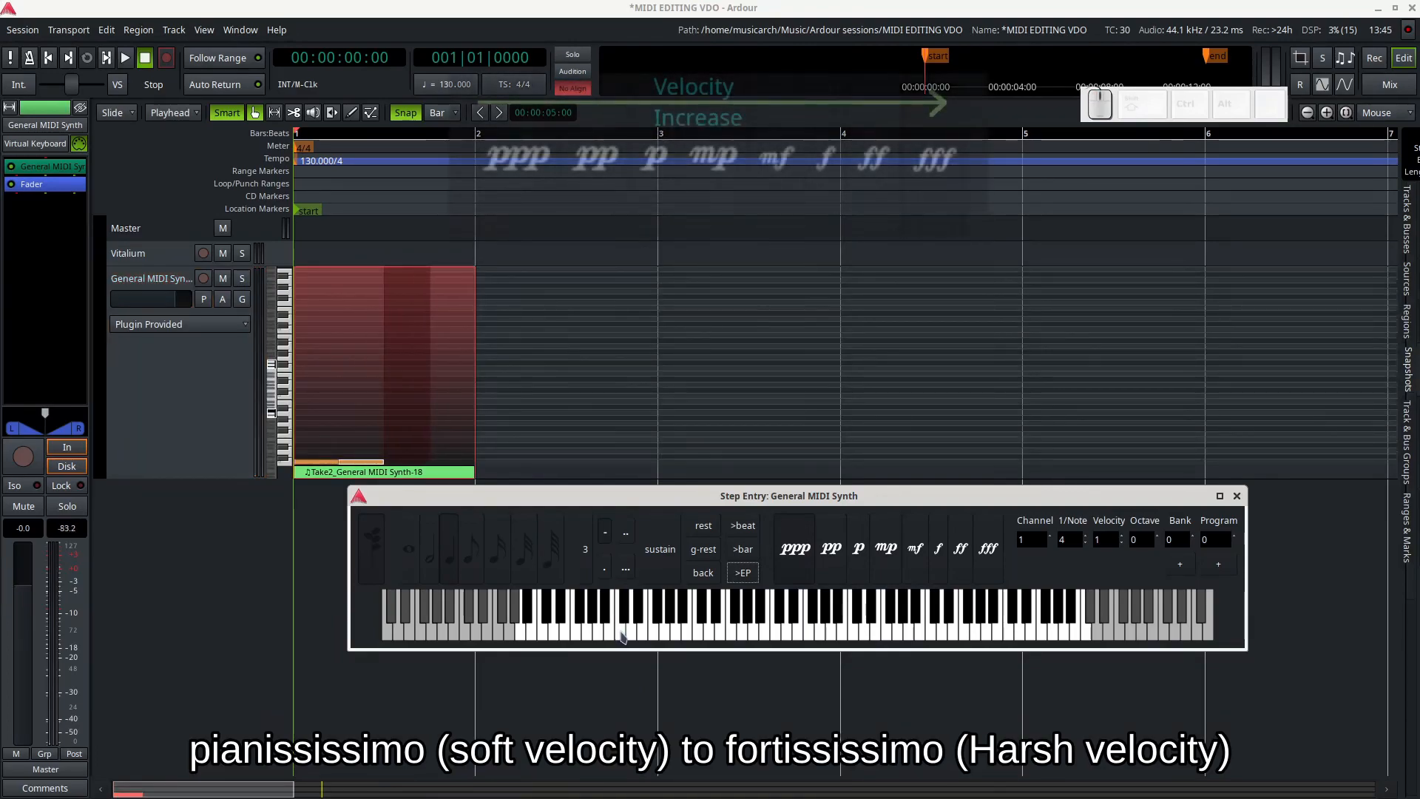
Enter two higher quarter notes at pianissimo (pp) velocity and two still higher ones at piano (p) velocity
{"action": "left_click", "coordinate": [832, 549]}
{"action": "left_click", "coordinate": [648, 632]}
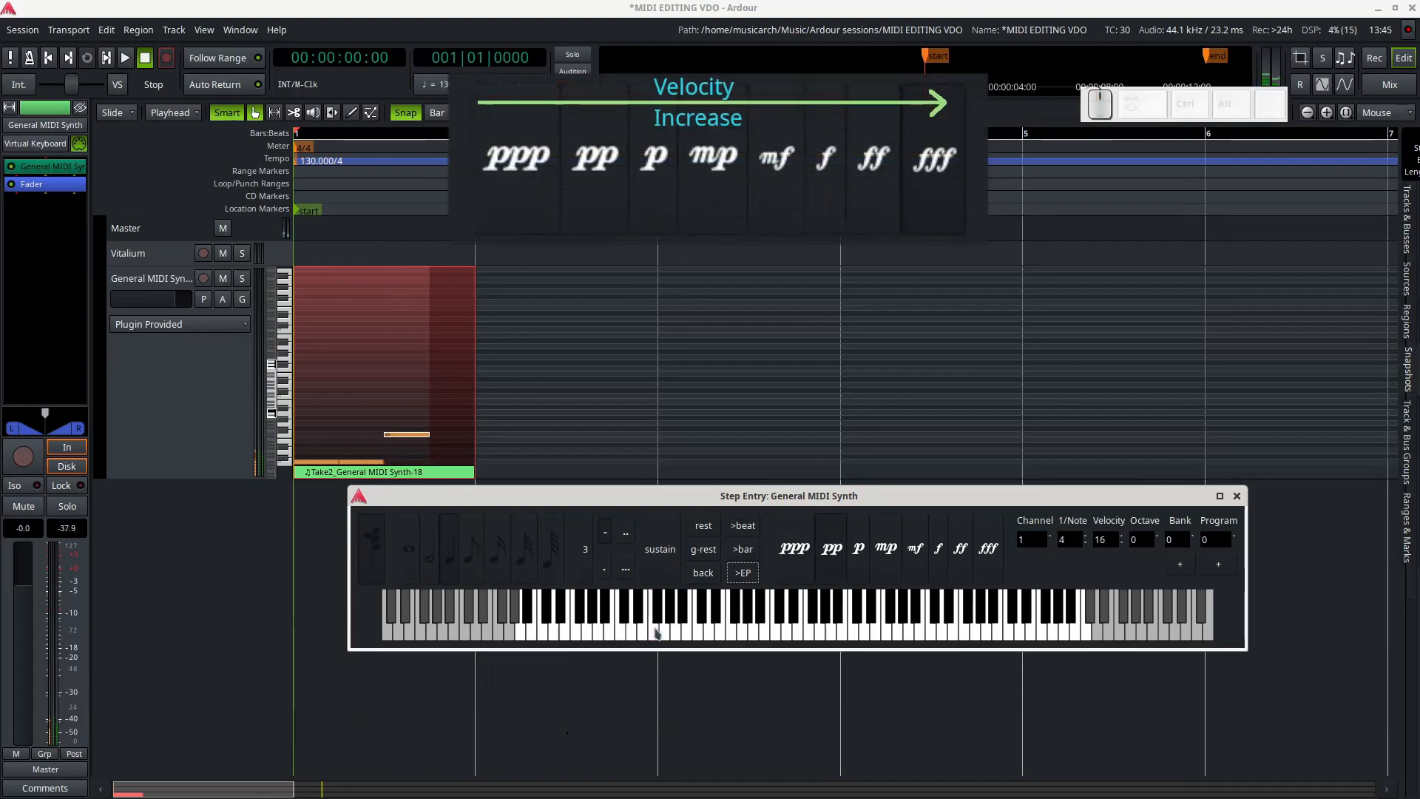
{"action": "left_click", "coordinate": [655, 632]}
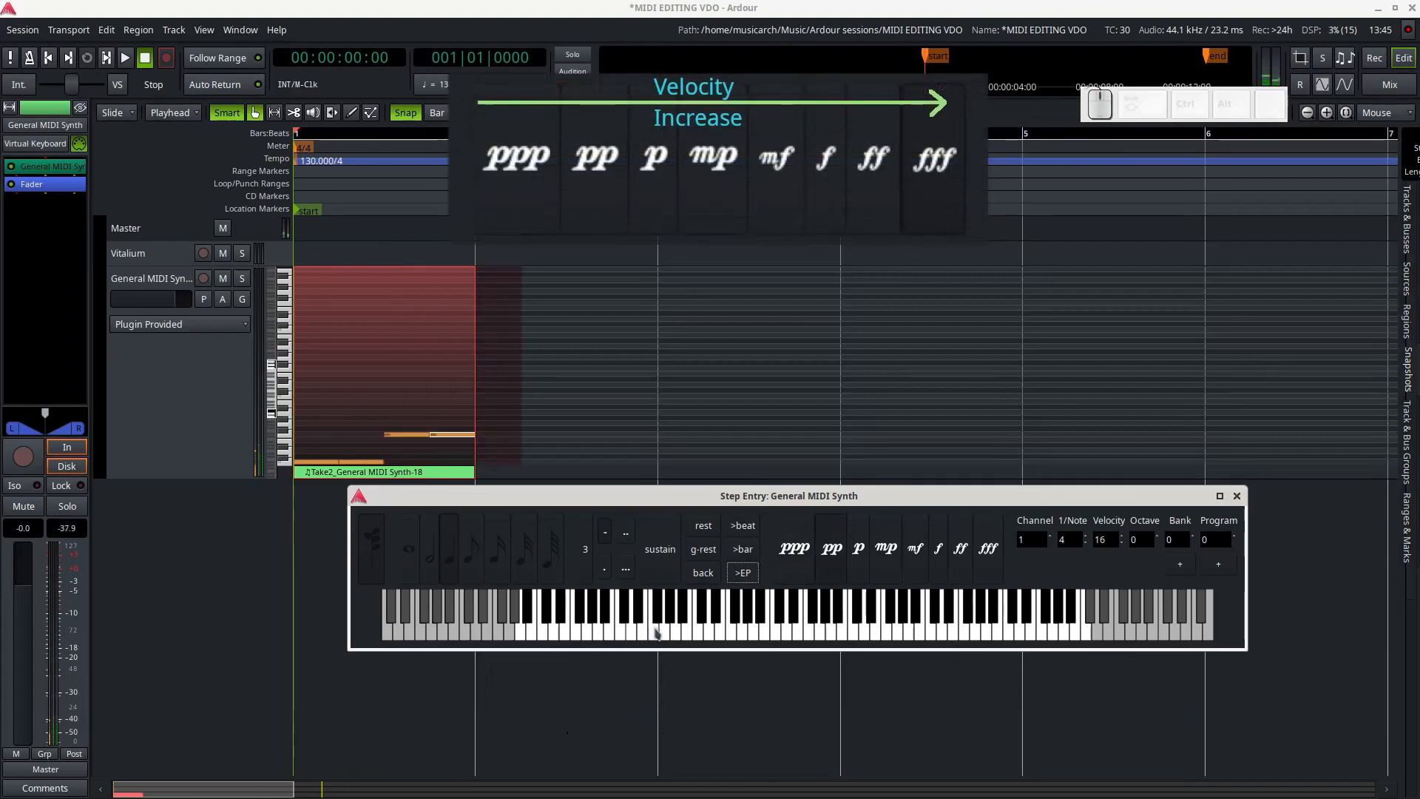
{"action": "left_click", "coordinate": [859, 549]}
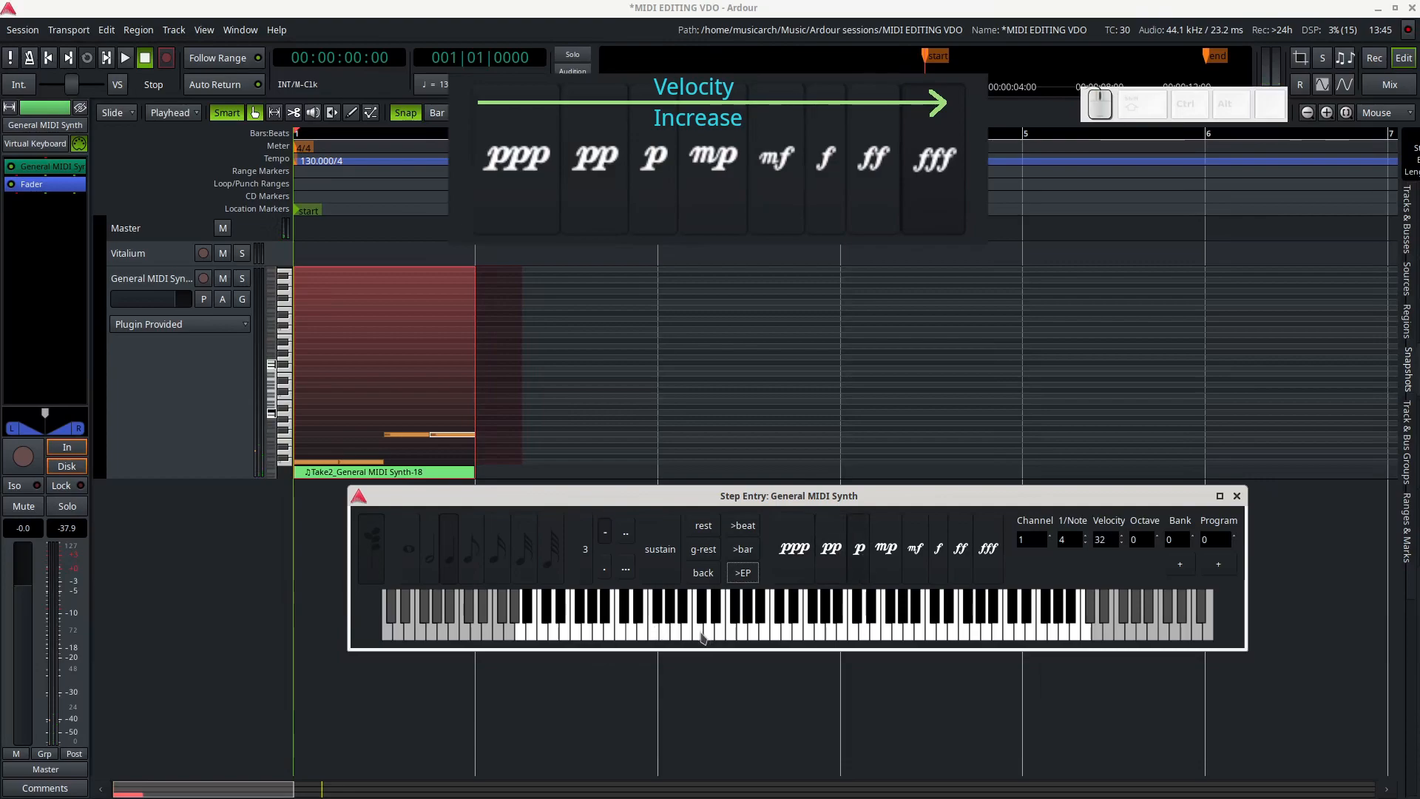
{"action": "left_click", "coordinate": [728, 636]}
{"action": "left_click", "coordinate": [728, 636]}
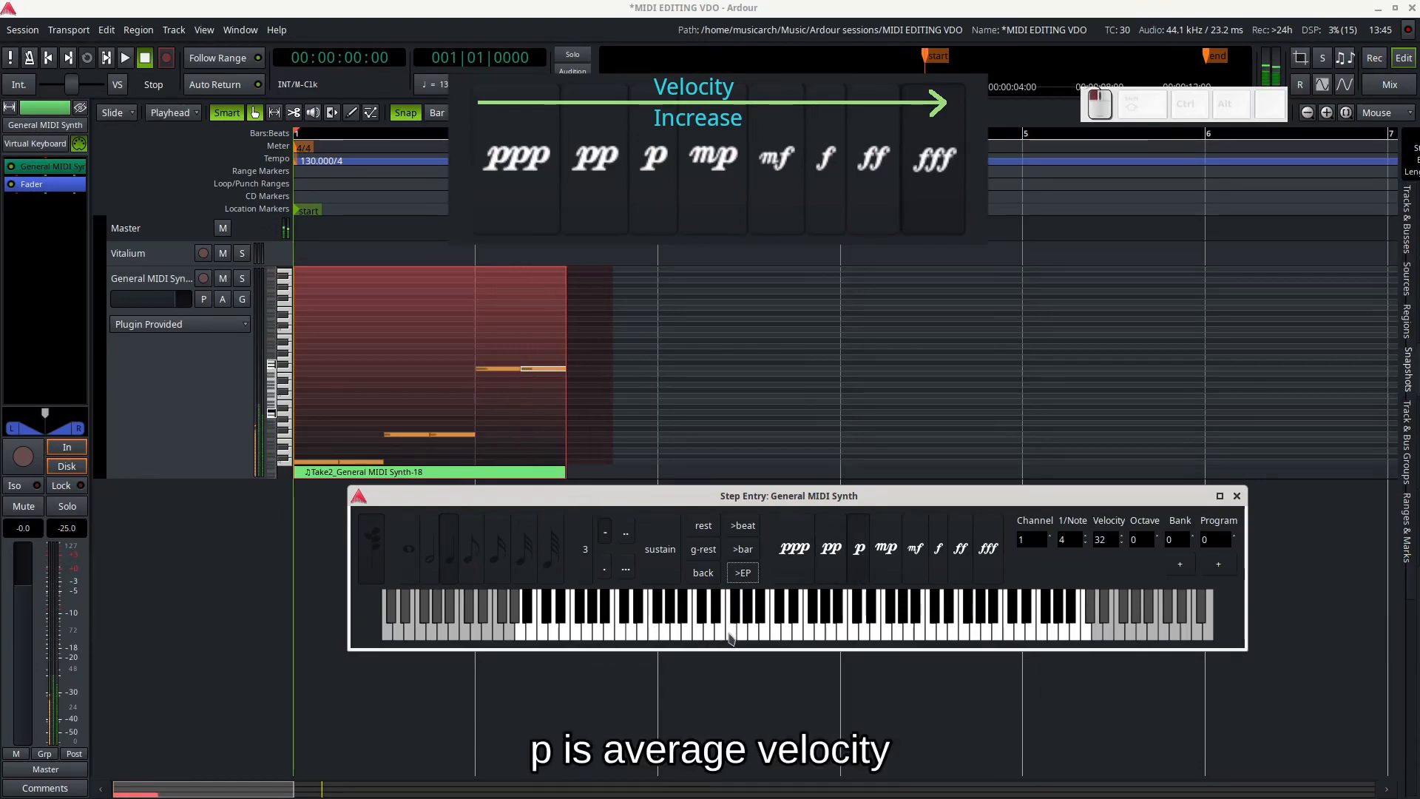
Enter two low quarter notes at mezzo-piano (mp) velocity and two higher ones at mezzo-forte (mf) velocity
{"action": "left_click", "coordinate": [889, 579]}
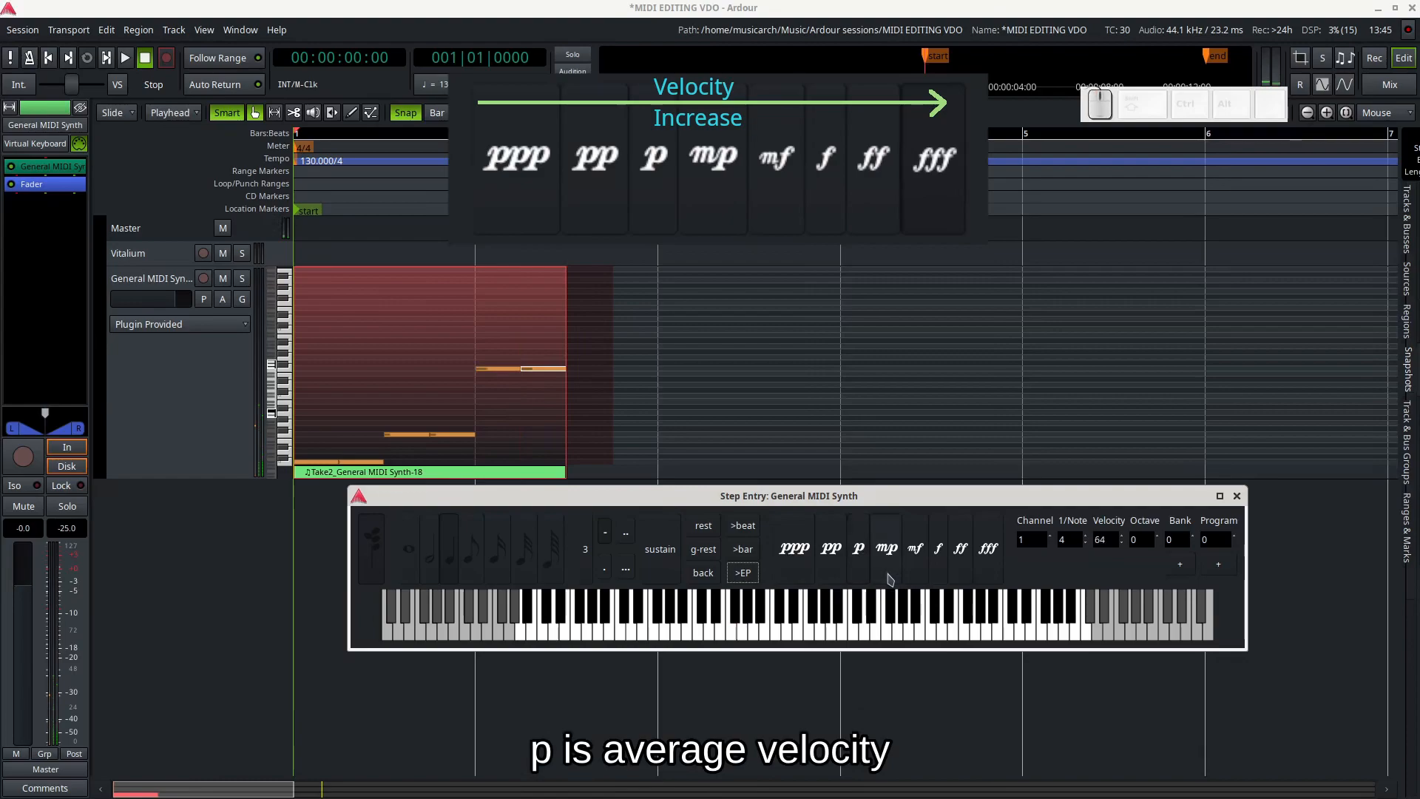
{"action": "left_click", "coordinate": [621, 638]}
{"action": "left_click", "coordinate": [621, 638]}
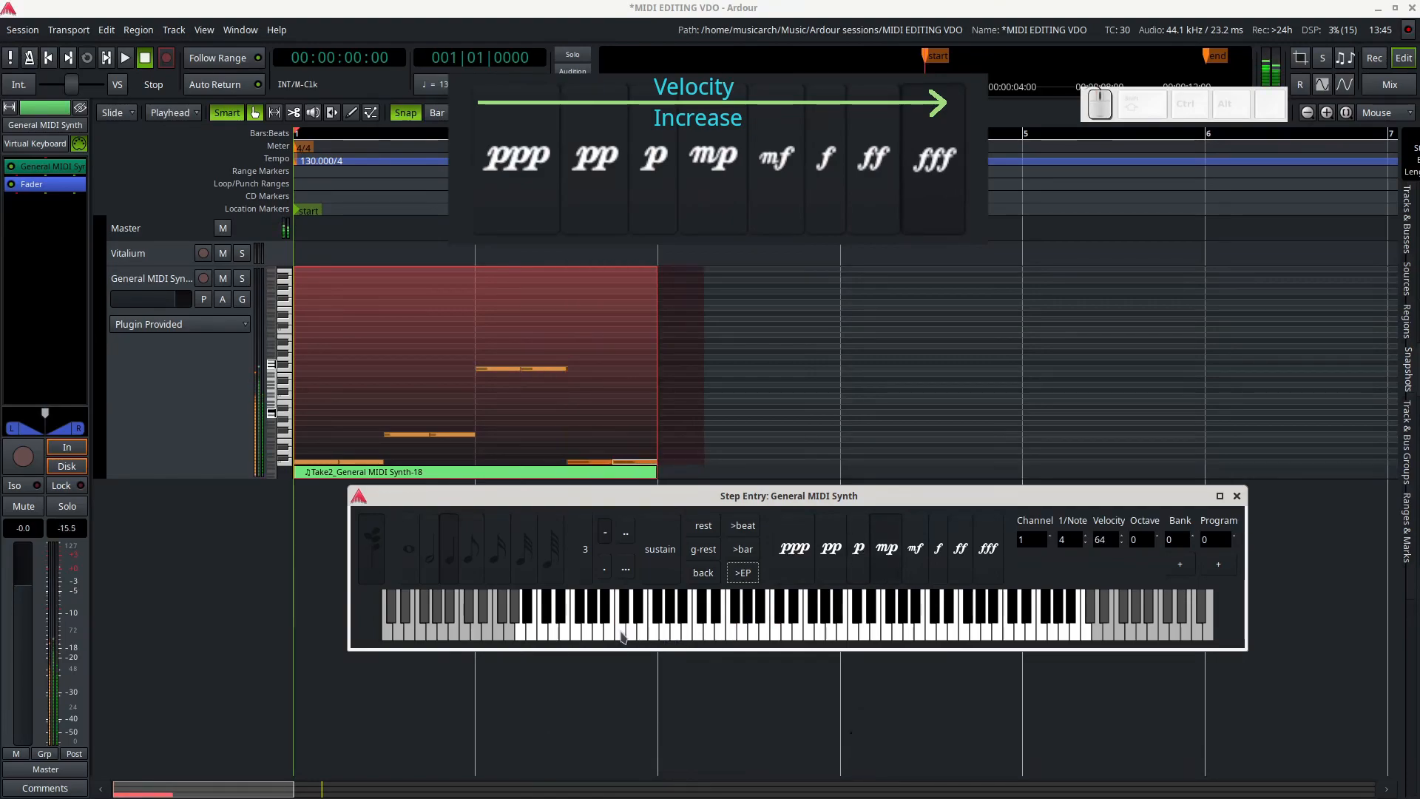
{"action": "left_click", "coordinate": [915, 573]}
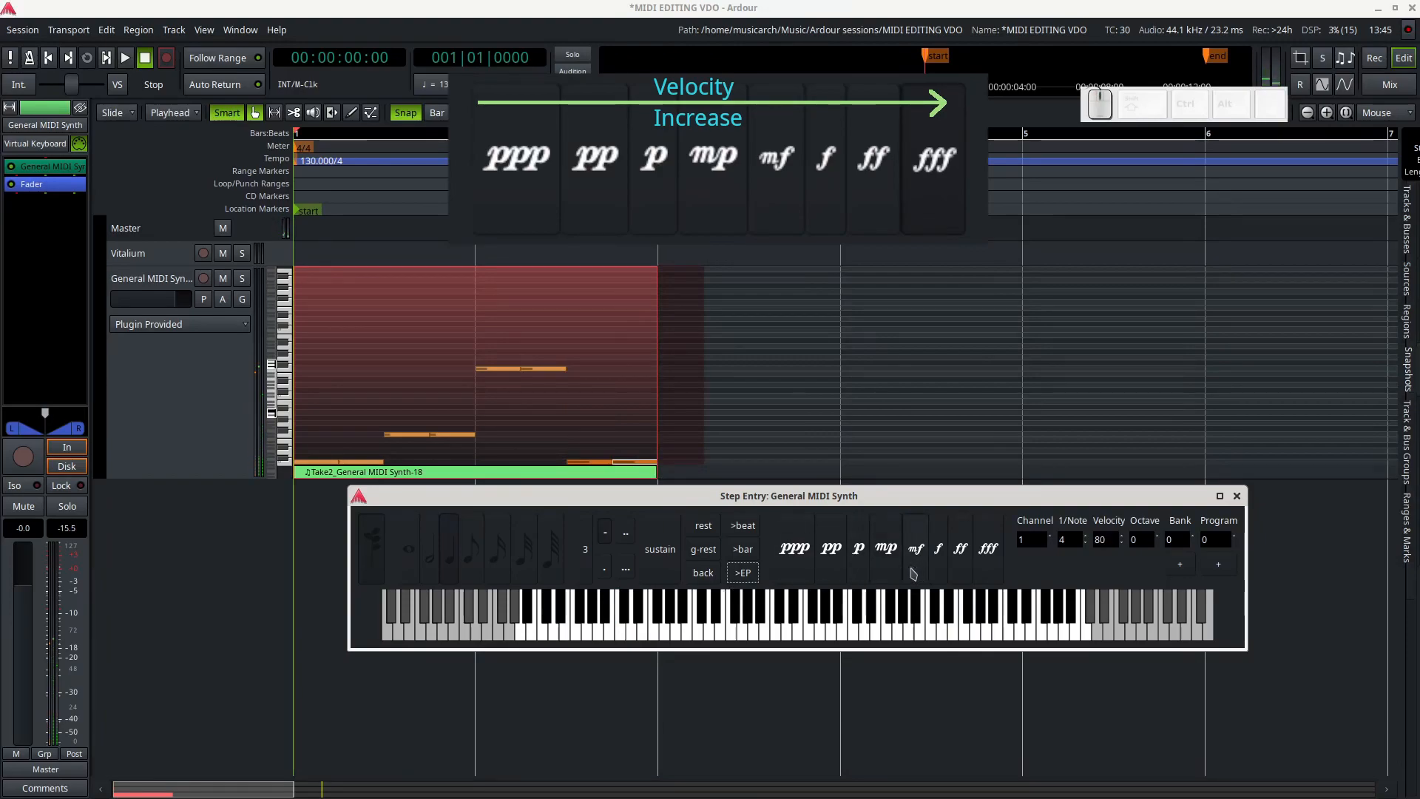
{"action": "left_click", "coordinate": [702, 637]}
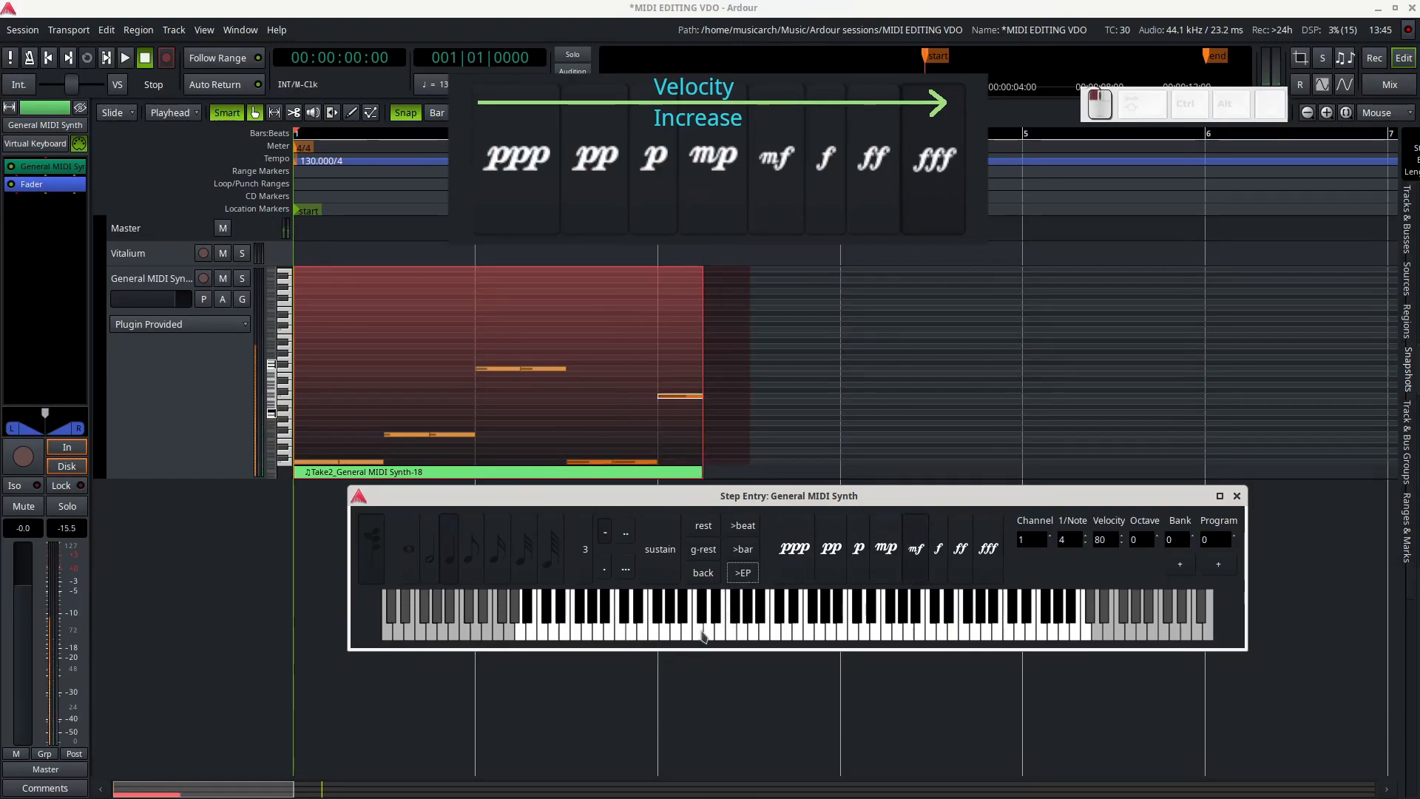
{"action": "left_click", "coordinate": [702, 637]}
Enter two more quarter notes of the same pitch at forte (f) velocity
{"action": "left_click", "coordinate": [935, 570]}
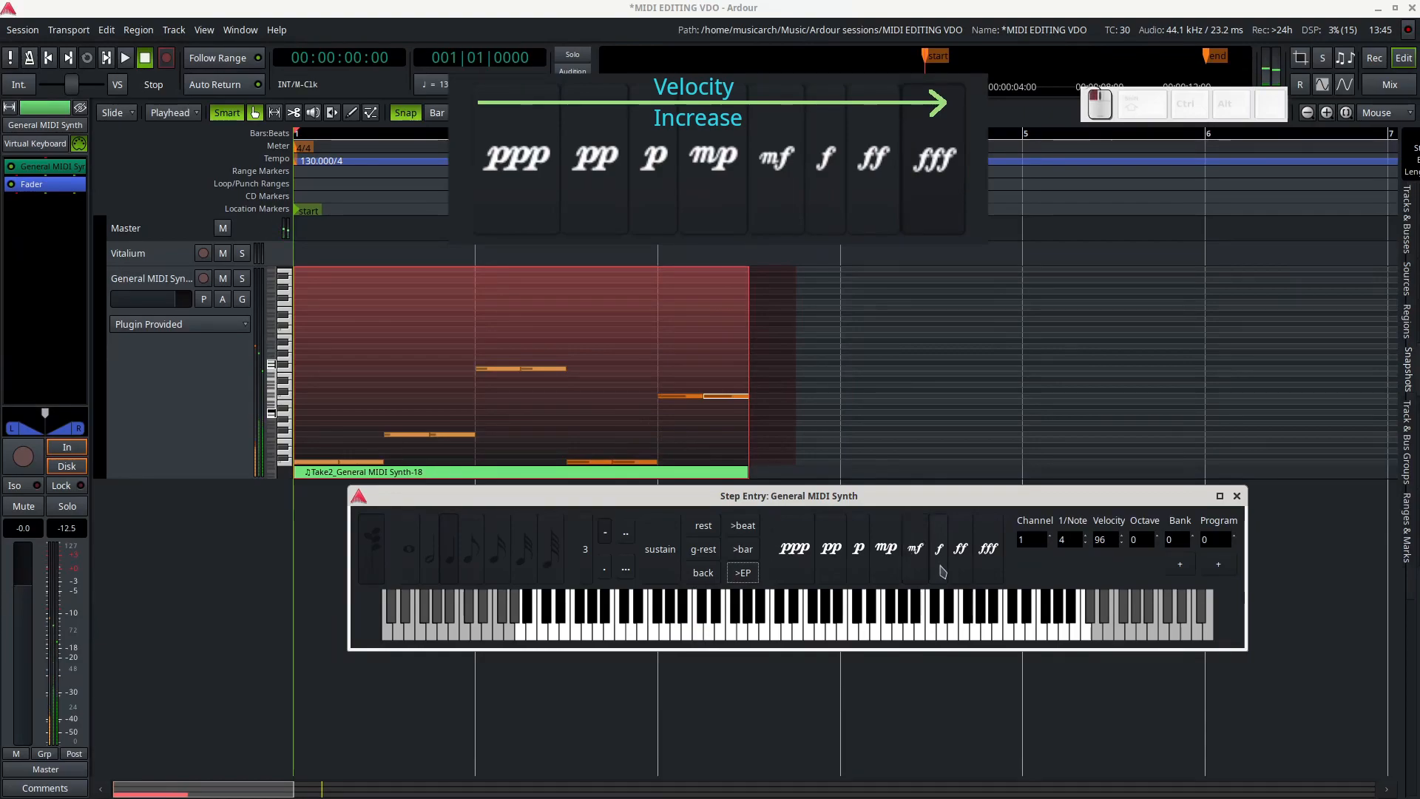
{"action": "left_click", "coordinate": [699, 635]}
{"action": "left_click", "coordinate": [699, 634]}
Enter two higher quarter notes at fortissimo (ff) velocity and two slightly lower ones at fortississimo (fff) velocity
{"action": "left_click", "coordinate": [958, 564]}
{"action": "left_click", "coordinate": [778, 625]}
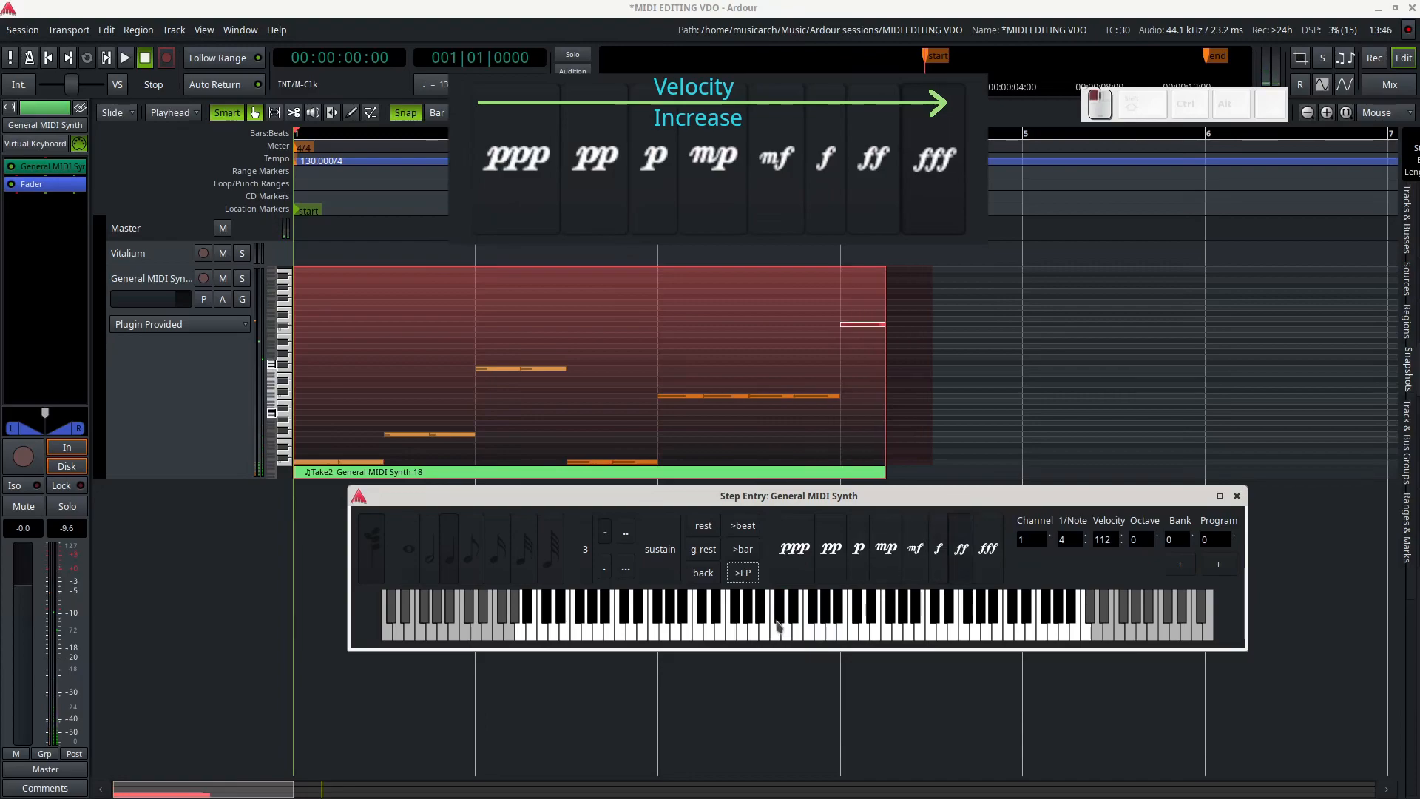
{"action": "left_click", "coordinate": [988, 551]}
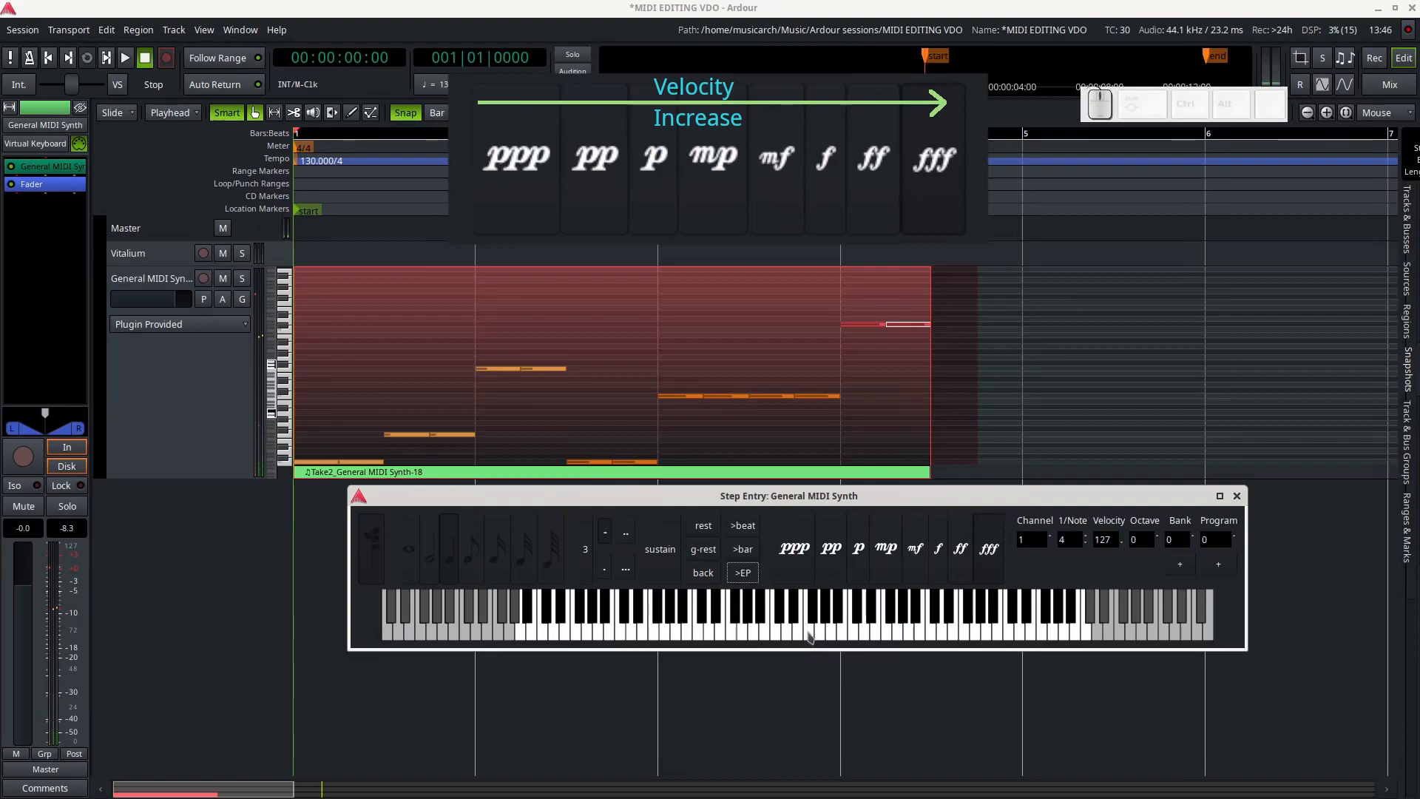
{"action": "left_click", "coordinate": [774, 637]}
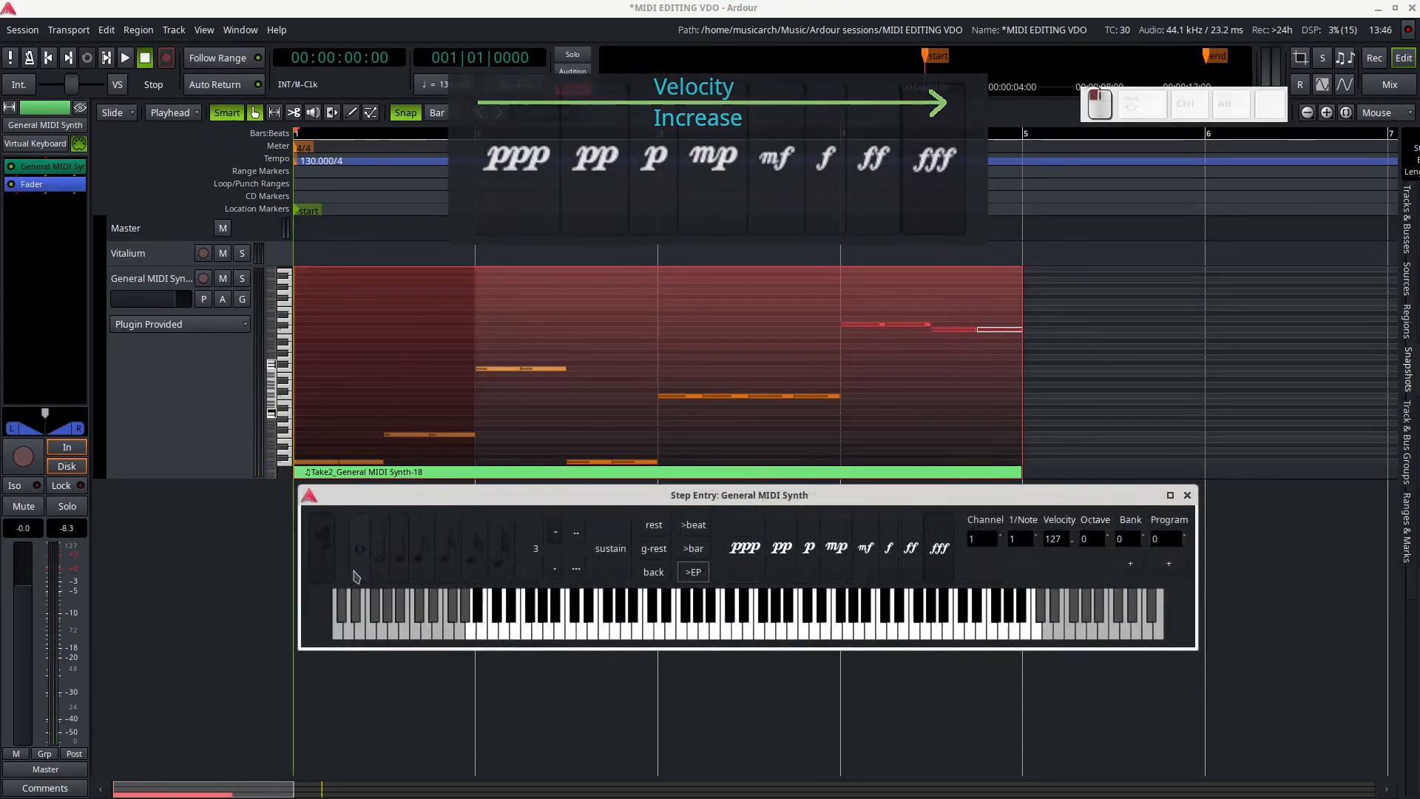
Try out the Channel and 1/Note settings, raising the note divisor to 52 and returning it to 1
{"action": "left_click", "coordinate": [1003, 542]}
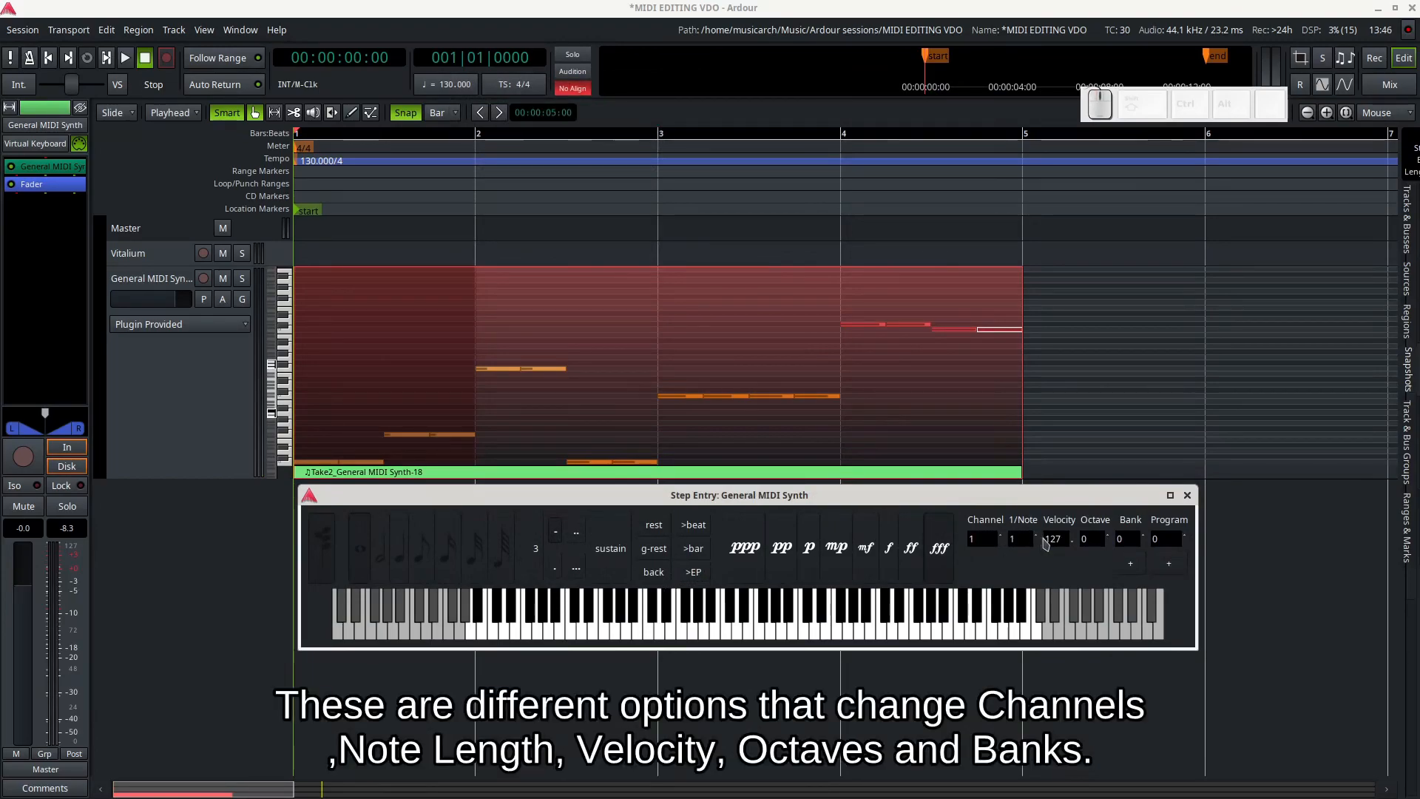
{"action": "left_click", "coordinate": [1037, 537]}
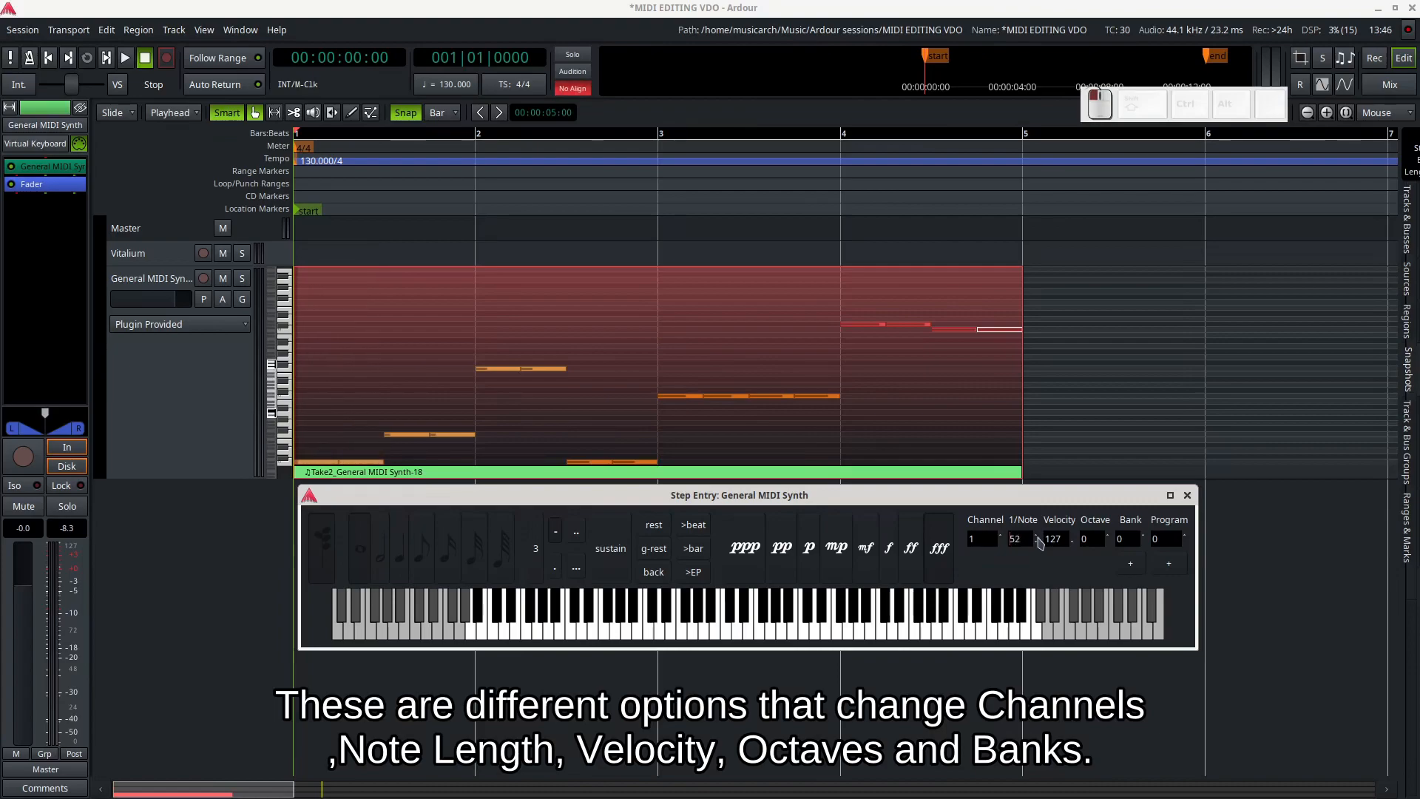
{"action": "left_click", "coordinate": [1036, 546]}
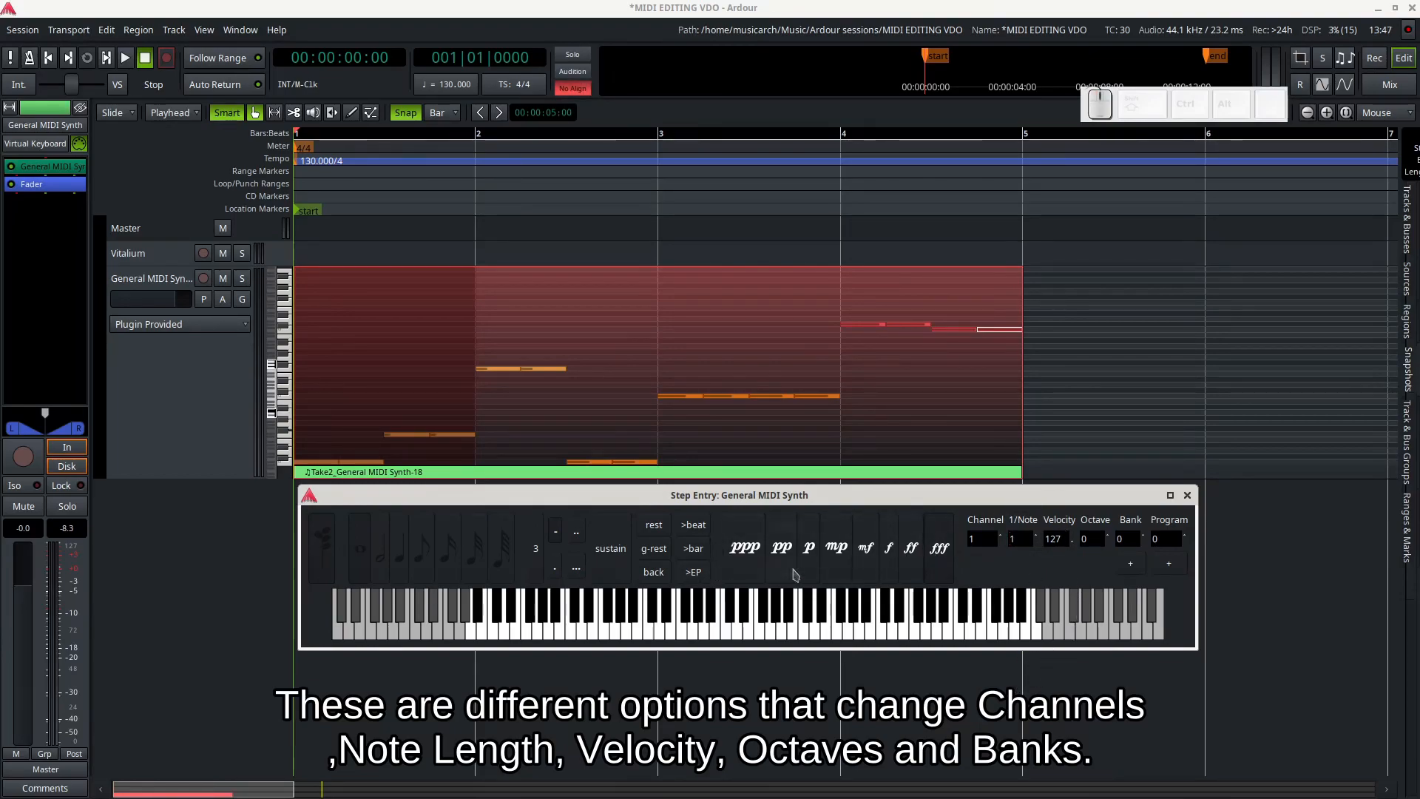
Lower the step entry velocity to 64
{"action": "left_click", "coordinate": [1073, 545]}
{"action": "left_click", "coordinate": [1073, 544]}
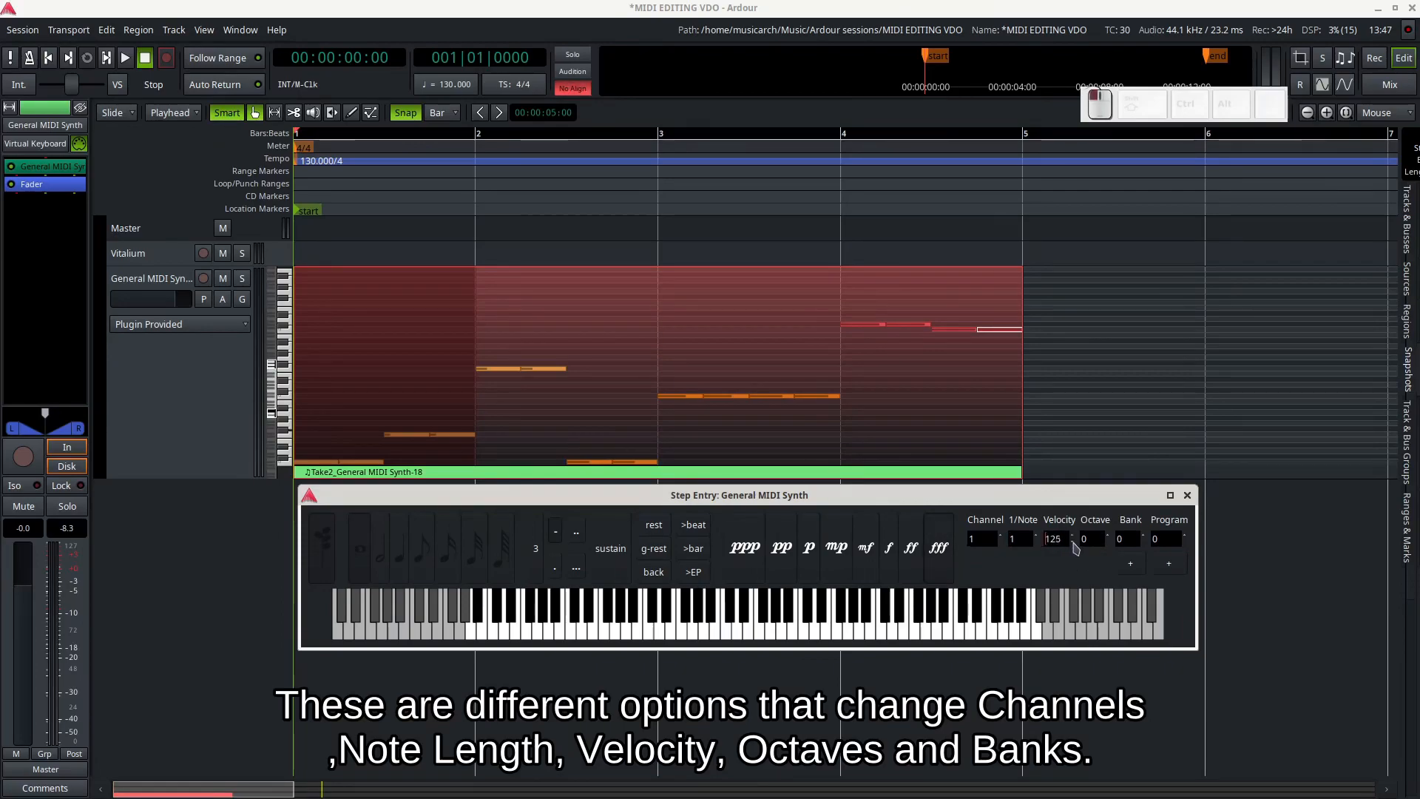
{"action": "left_click_drag", "start_coordinate": [1074, 546], "coordinate": [1076, 542]}
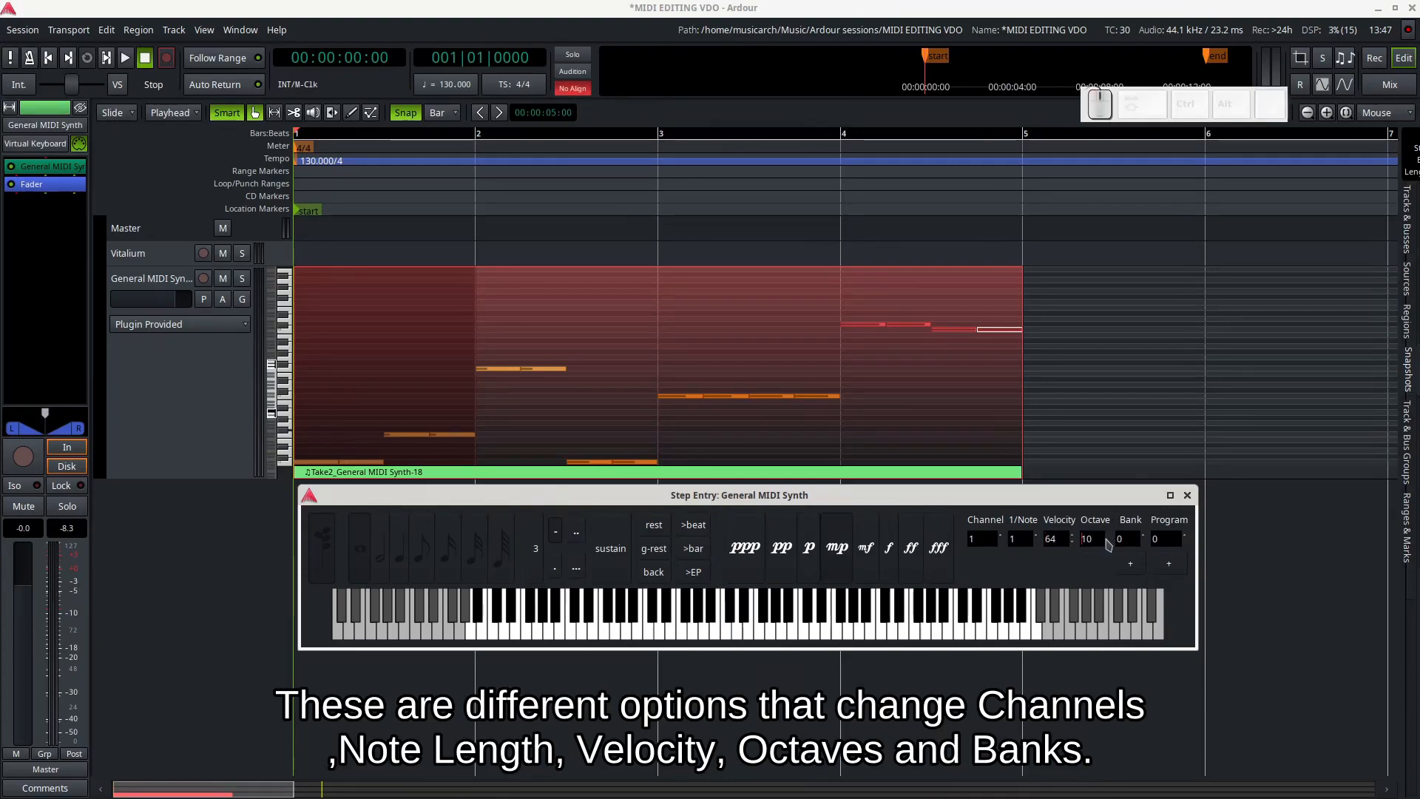
Try out the Octave and Bank settings of Step Entry
{"action": "left_click", "coordinate": [1108, 544]}
{"action": "left_click", "coordinate": [1143, 535]}
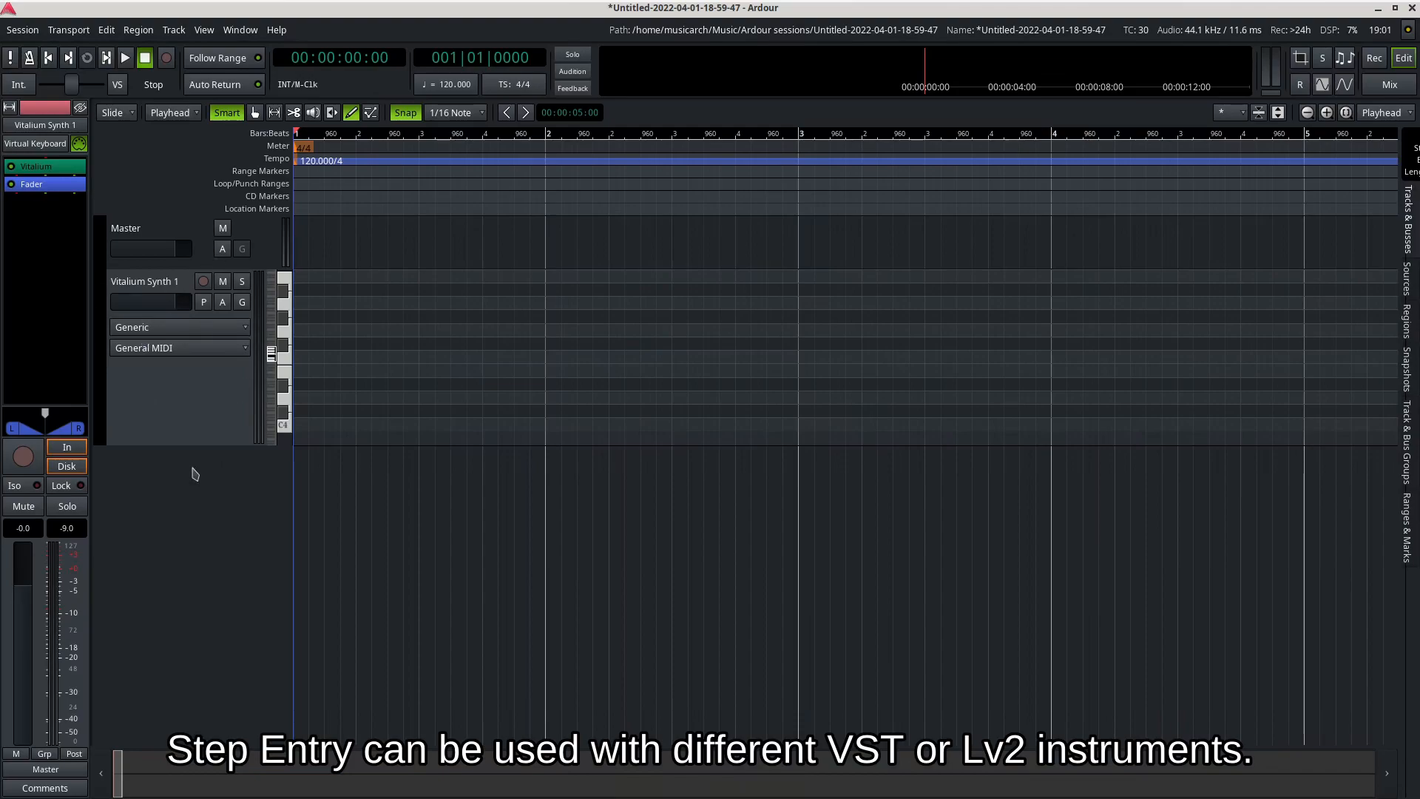
Open Step Entry for the Vitalium Synth 1 track and place its window below the track
{"action": "left_click", "coordinate": [219, 388]}
{"action": "left_click", "coordinate": [177, 532]}
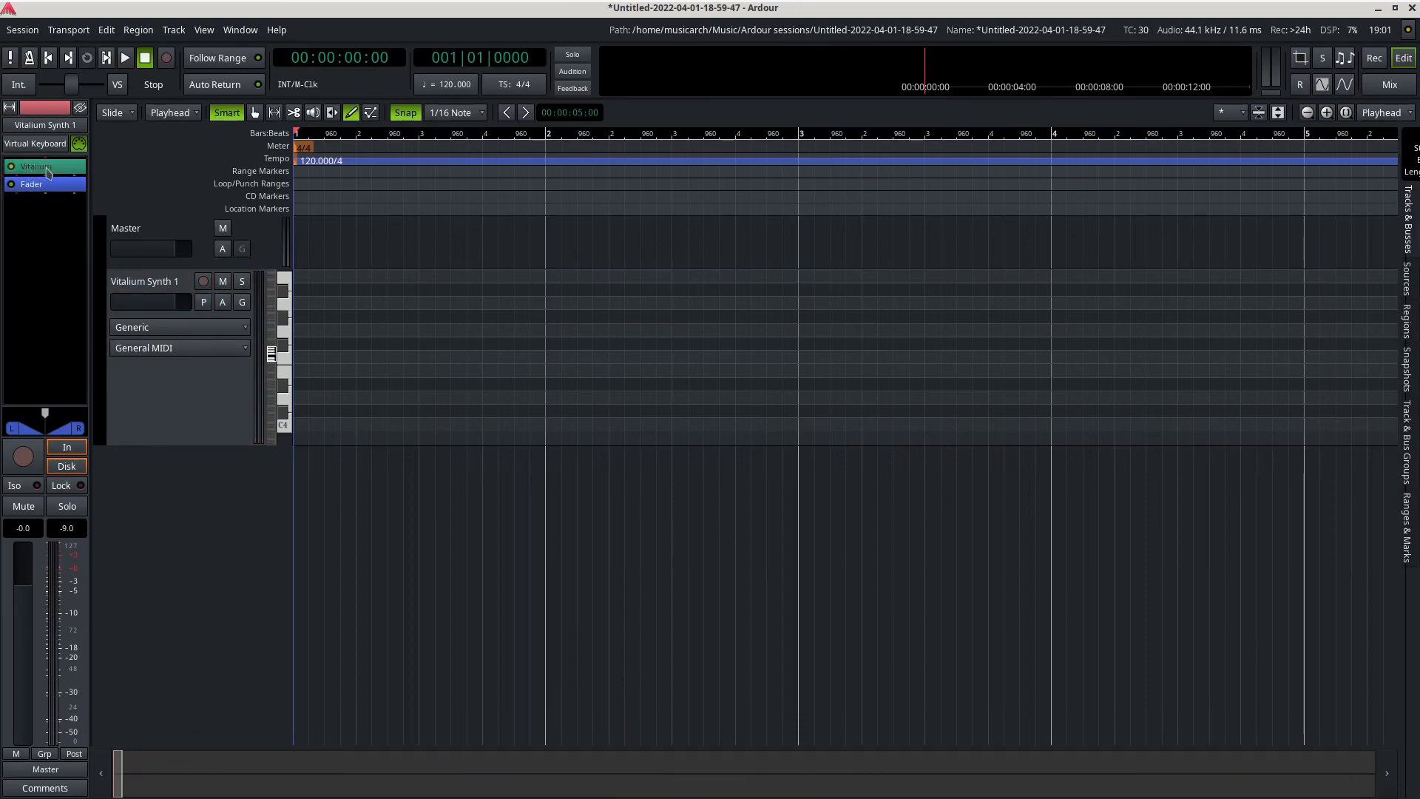
{"action": "right_click", "coordinate": [205, 287]}
{"action": "left_click", "coordinate": [244, 311]}
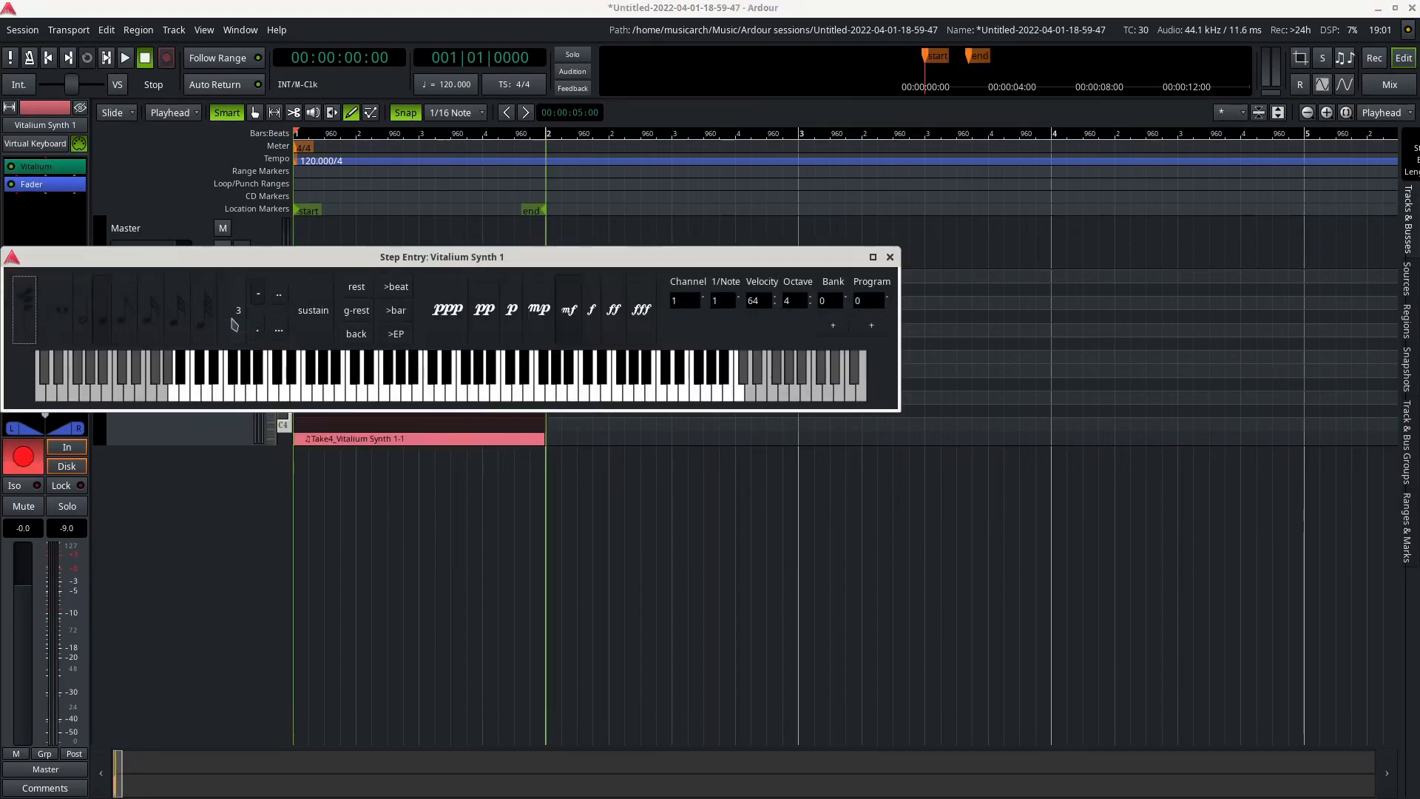
{"action": "left_click_drag", "start_coordinate": [641, 528], "coordinate": [655, 499]}
Load the Melody 17 preset in the track's Vitalium plugin and close the plugin window
{"action": "double_click", "coordinate": [67, 165]}
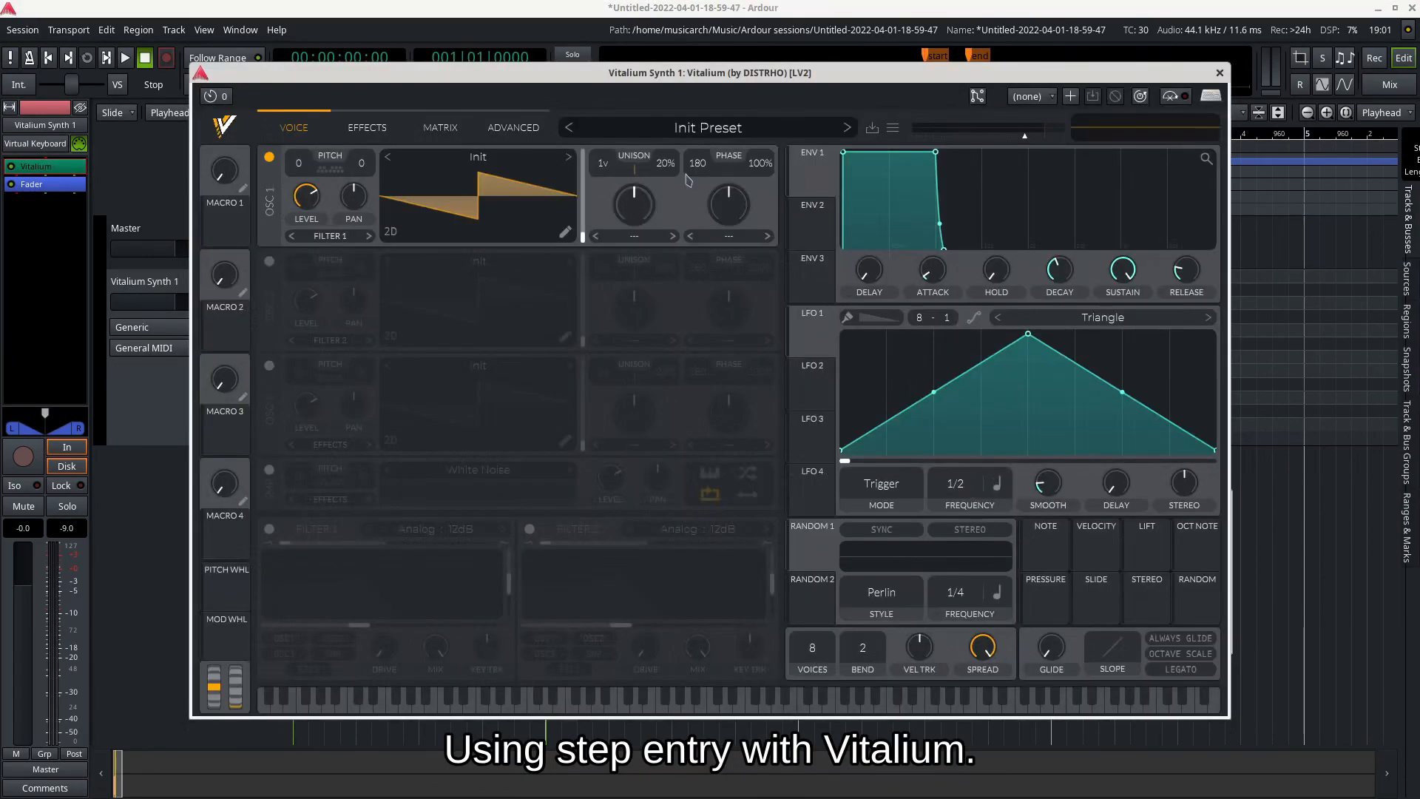
{"action": "left_click", "coordinate": [892, 129]}
{"action": "left_click", "coordinate": [953, 152]}
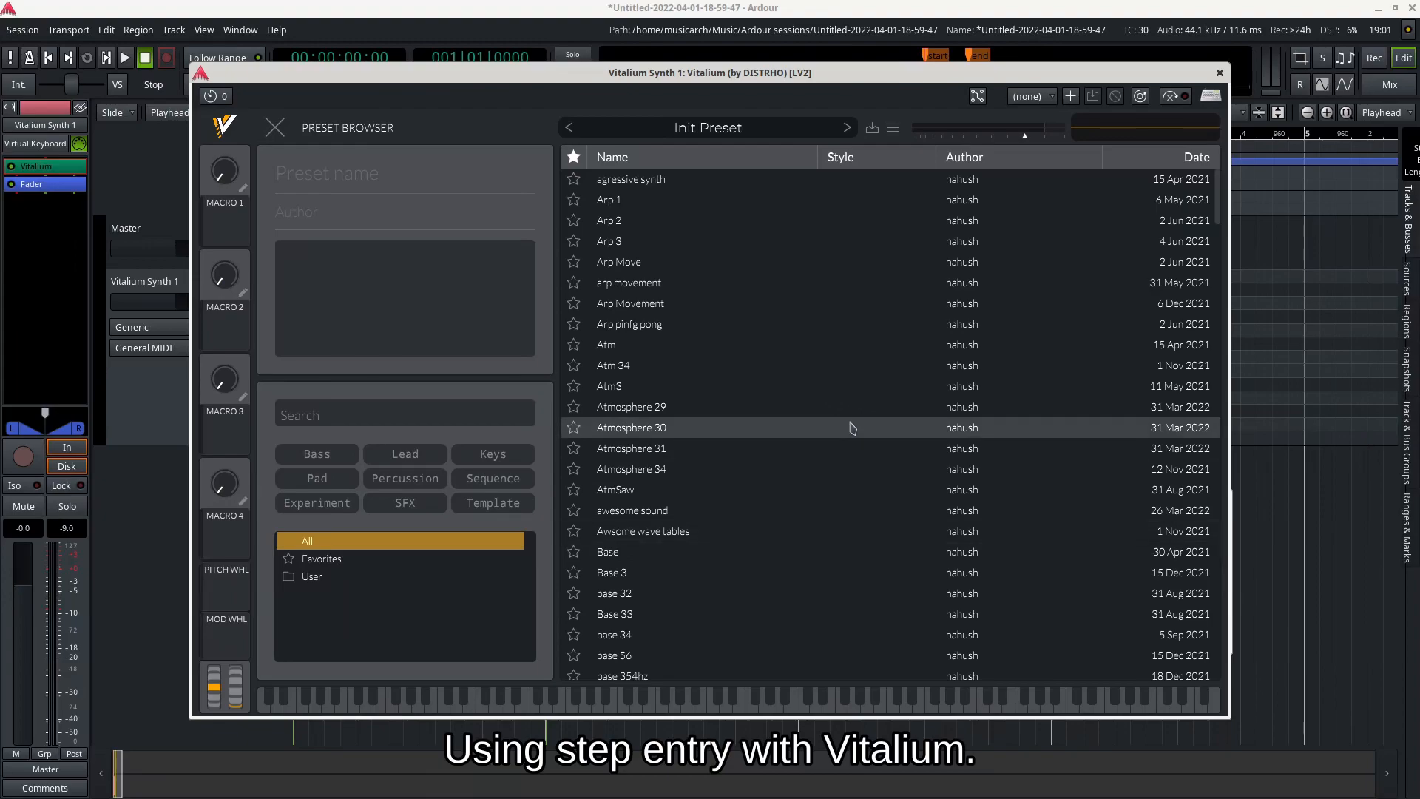
{"action": "left_click_drag", "start_coordinate": [1218, 207], "coordinate": [1224, 424]}
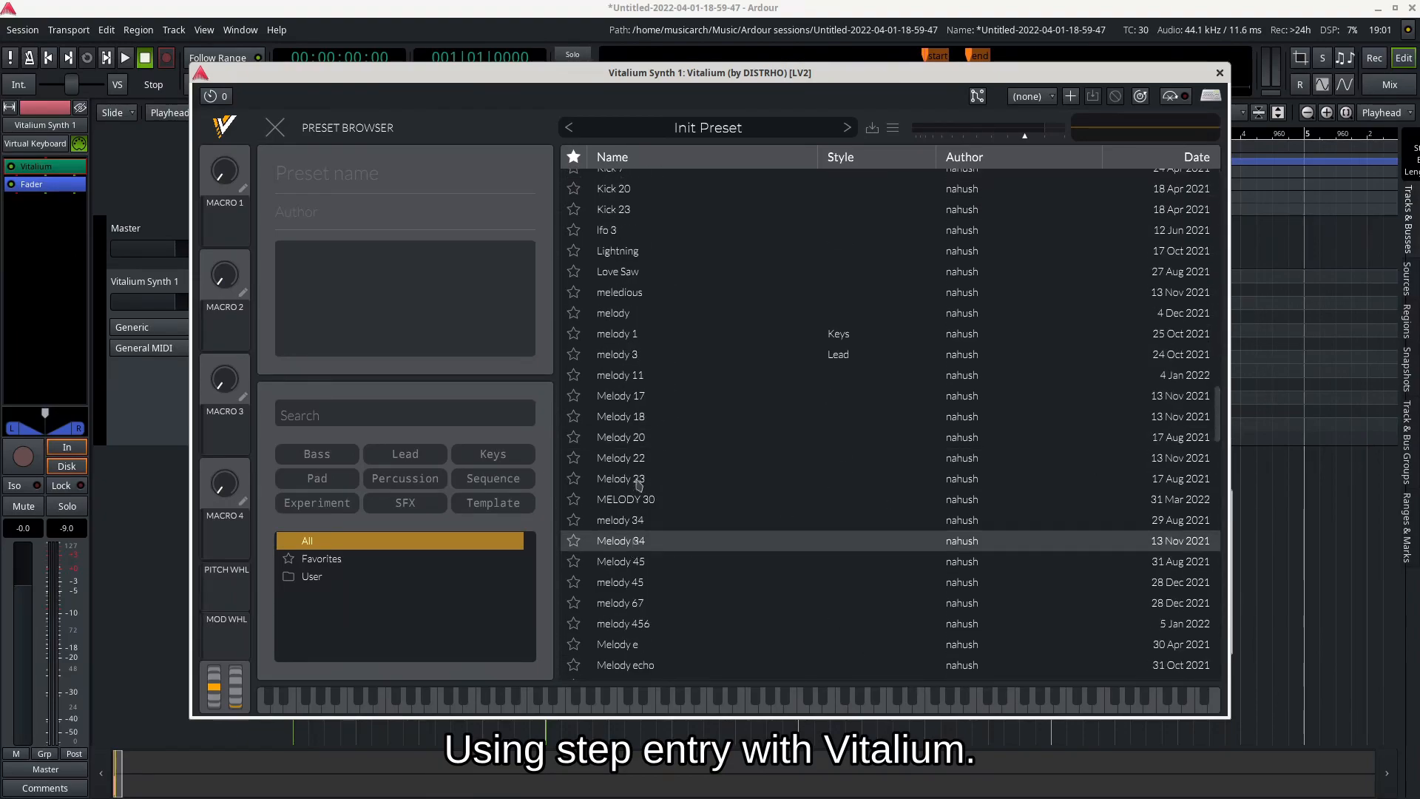
{"action": "left_click", "coordinate": [656, 398]}
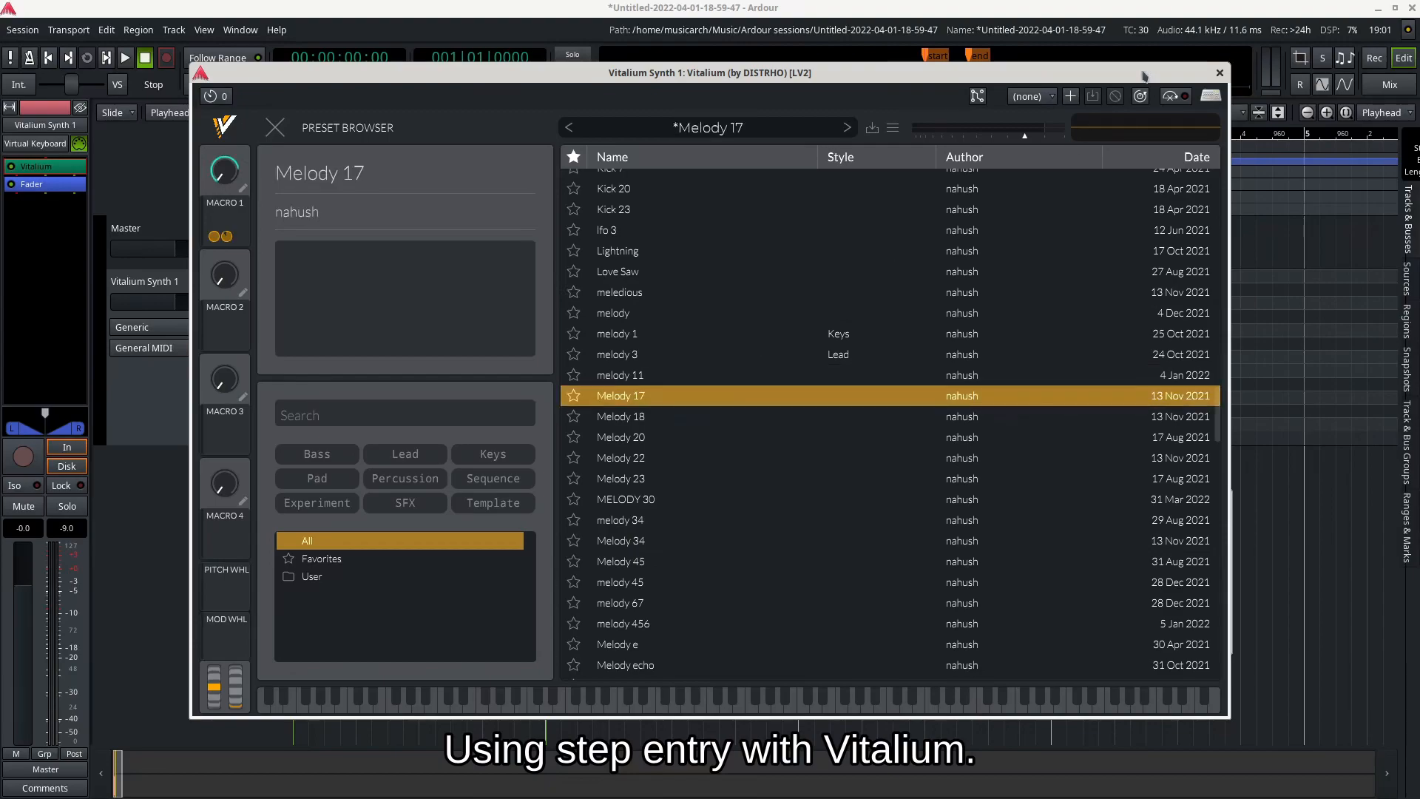
{"action": "left_click", "coordinate": [1219, 72]}
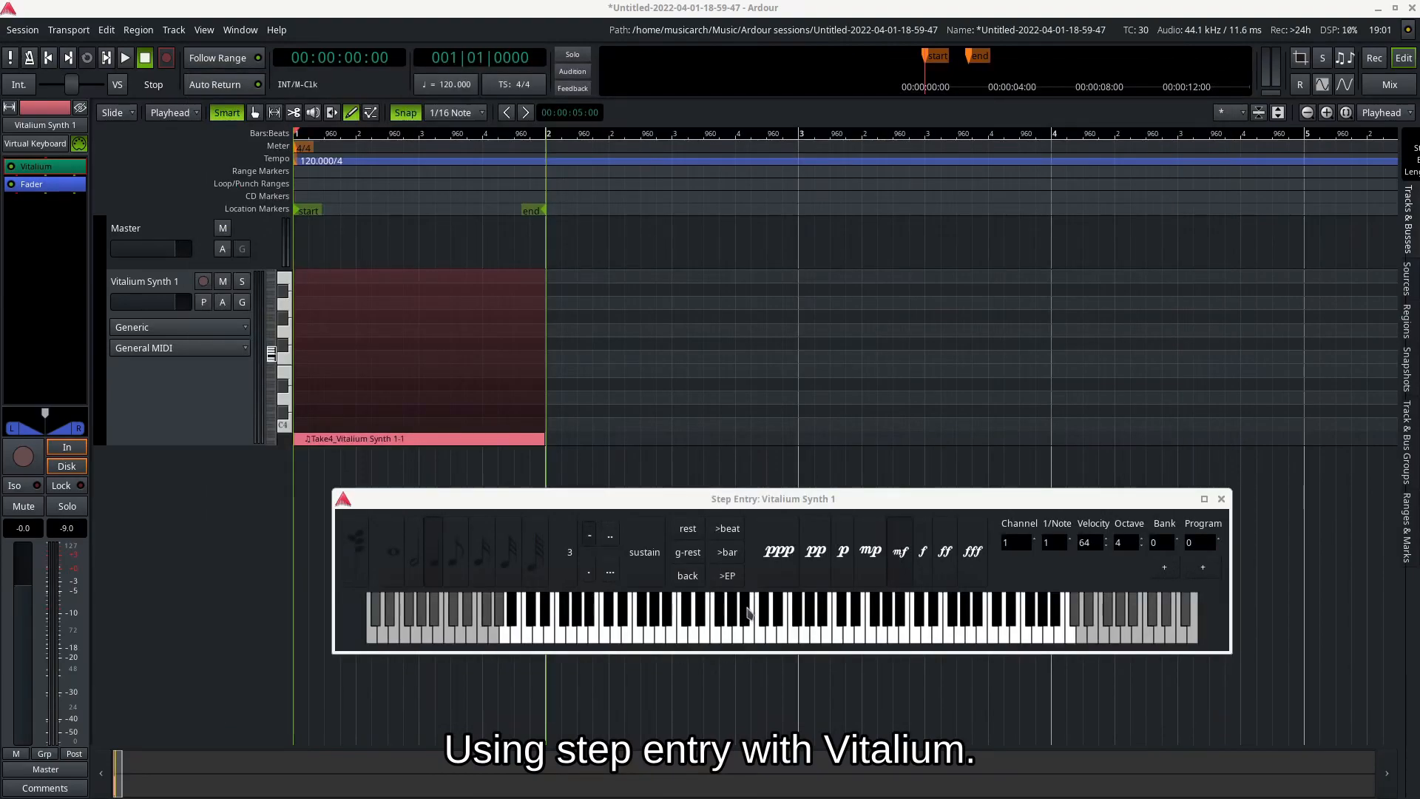
Enter two whole notes of the same pitch followed by one higher whole note
{"action": "left_click", "coordinate": [748, 613]}
{"action": "left_click", "coordinate": [748, 613]}
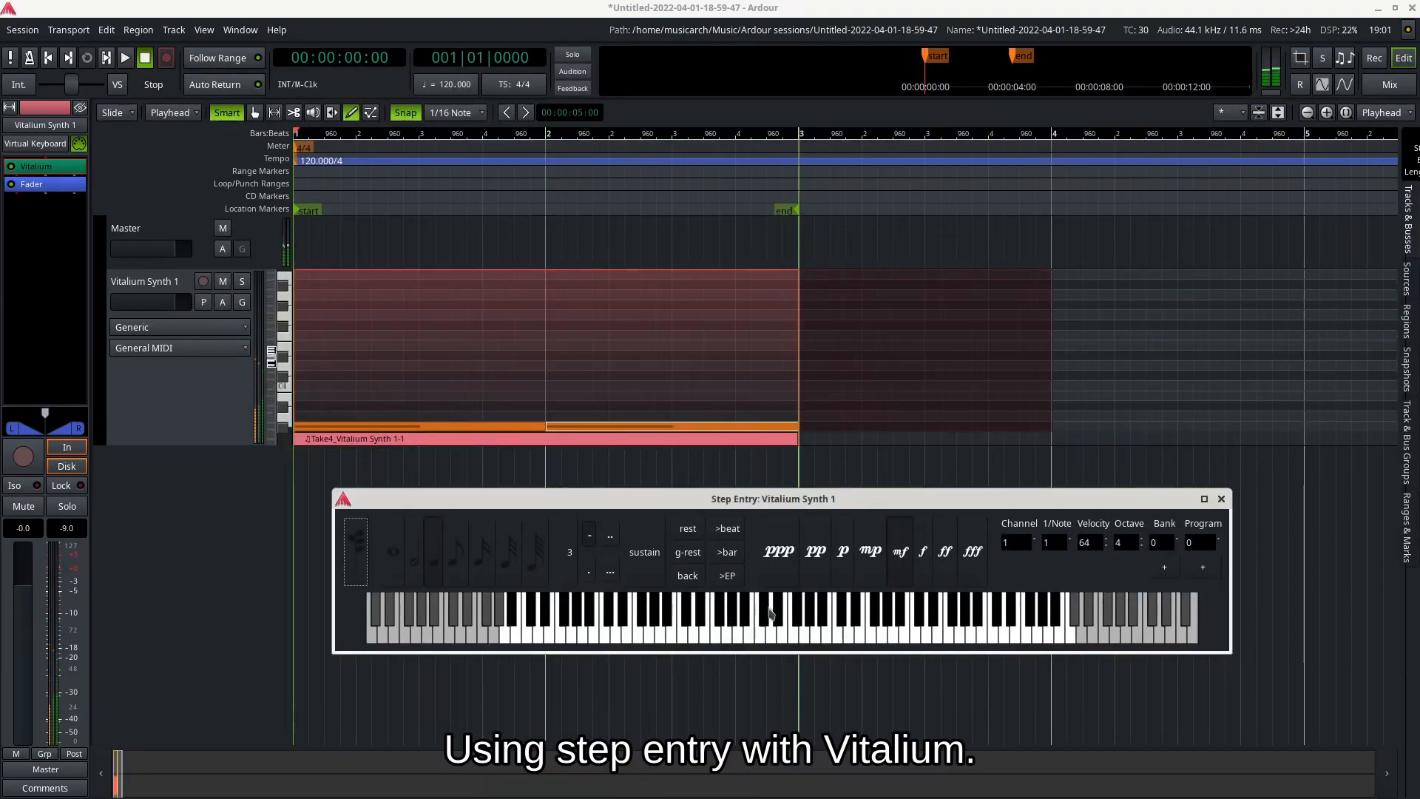
{"action": "left_click", "coordinate": [765, 613]}
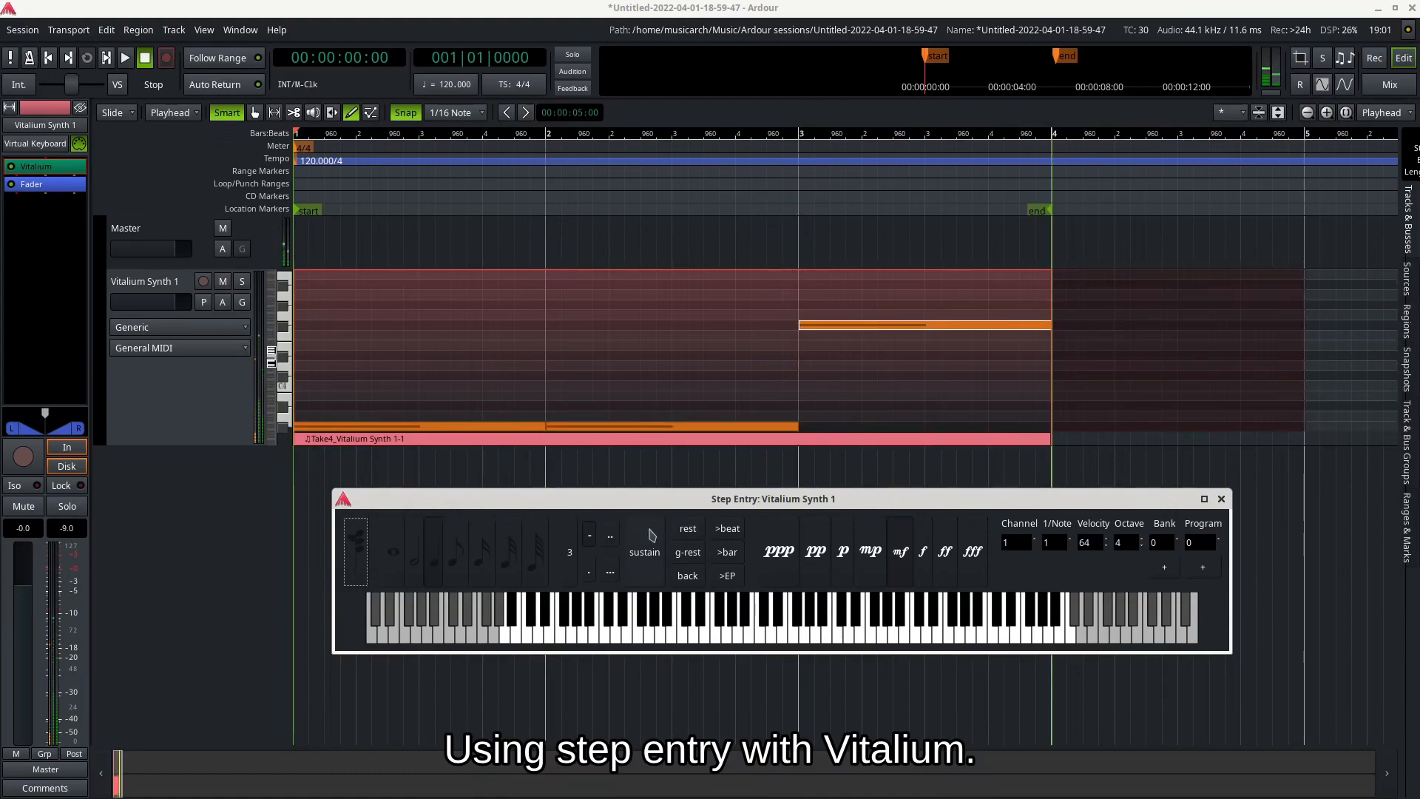
Enter a short run of lower thirty-second notes at piano (p) velocity
{"action": "left_click", "coordinate": [844, 558]}
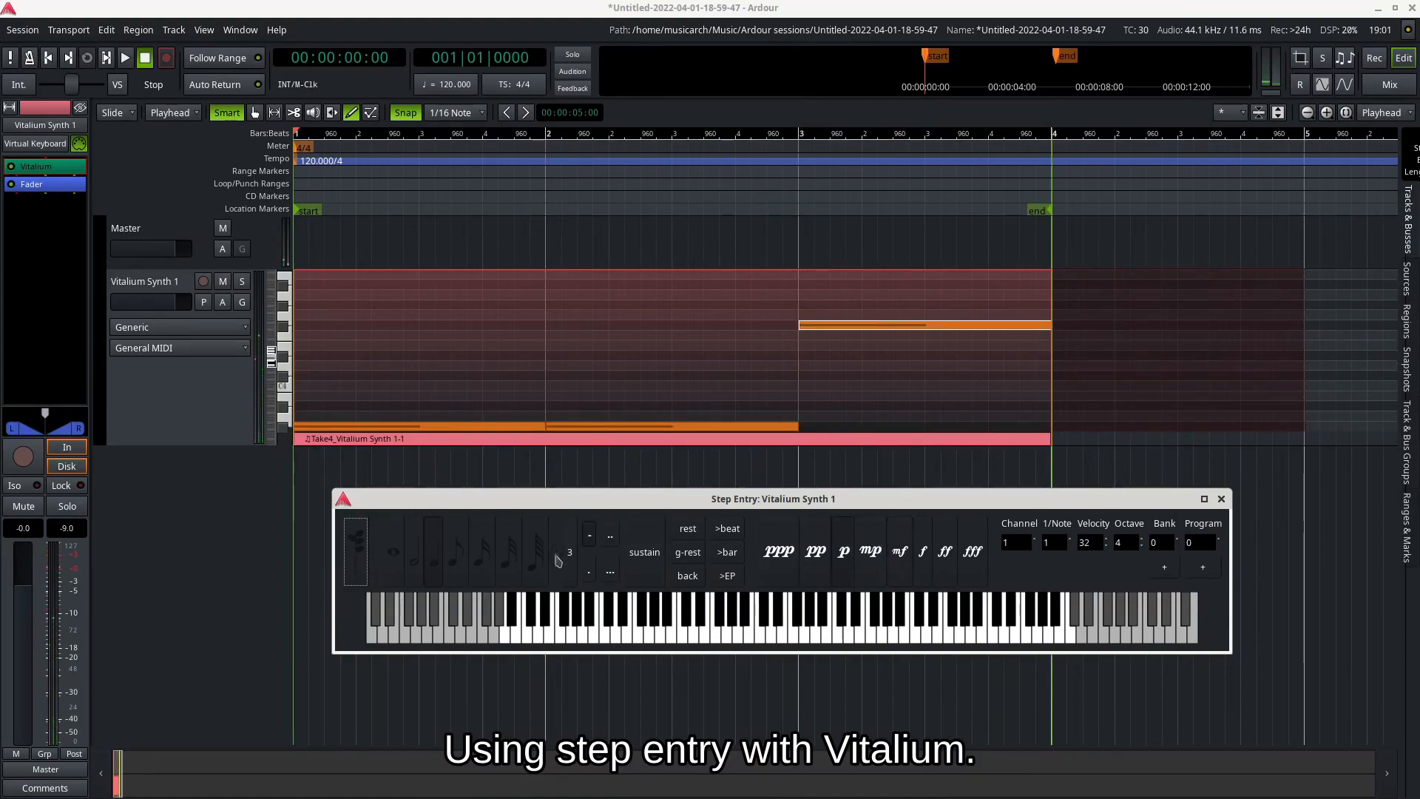
{"action": "left_click", "coordinate": [506, 562]}
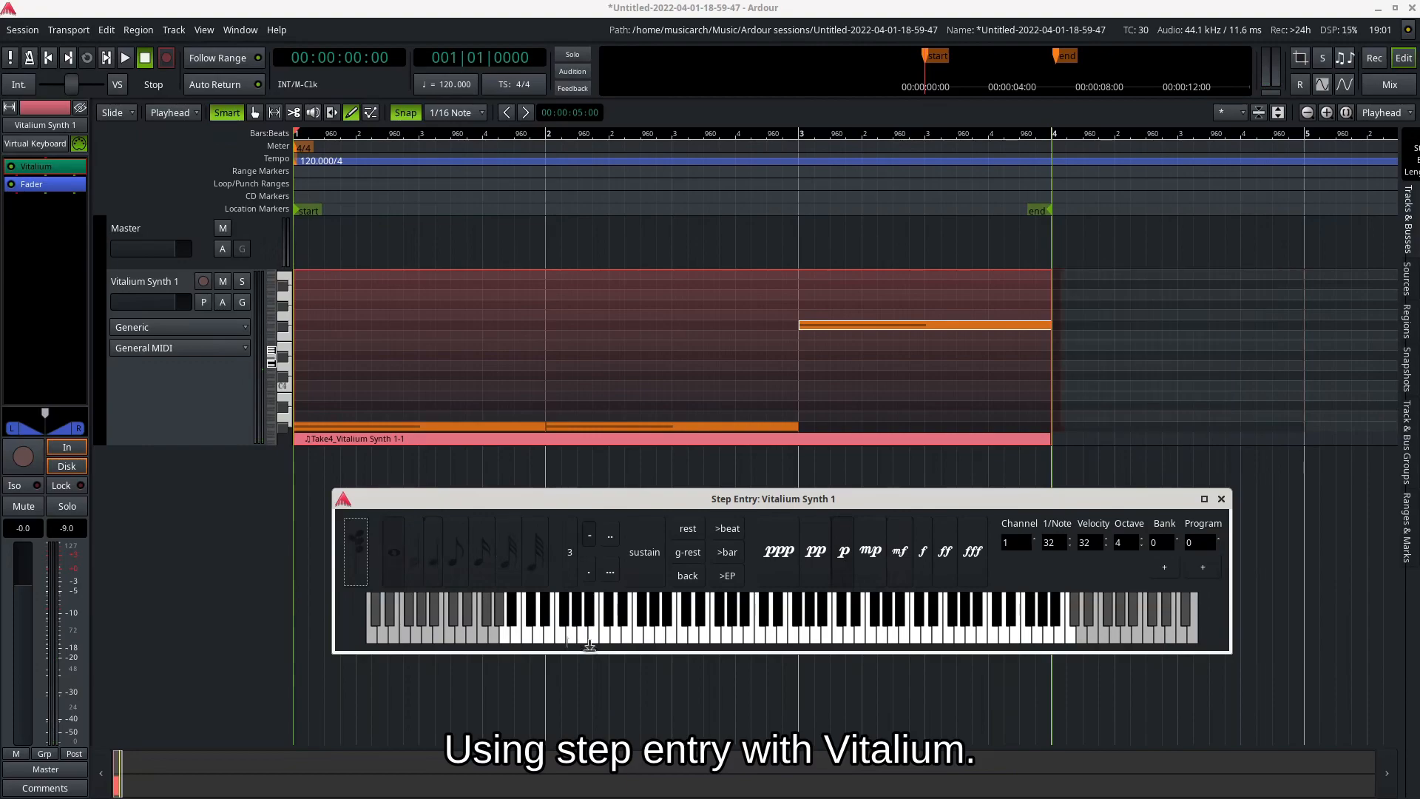
{"action": "left_click", "coordinate": [714, 627]}
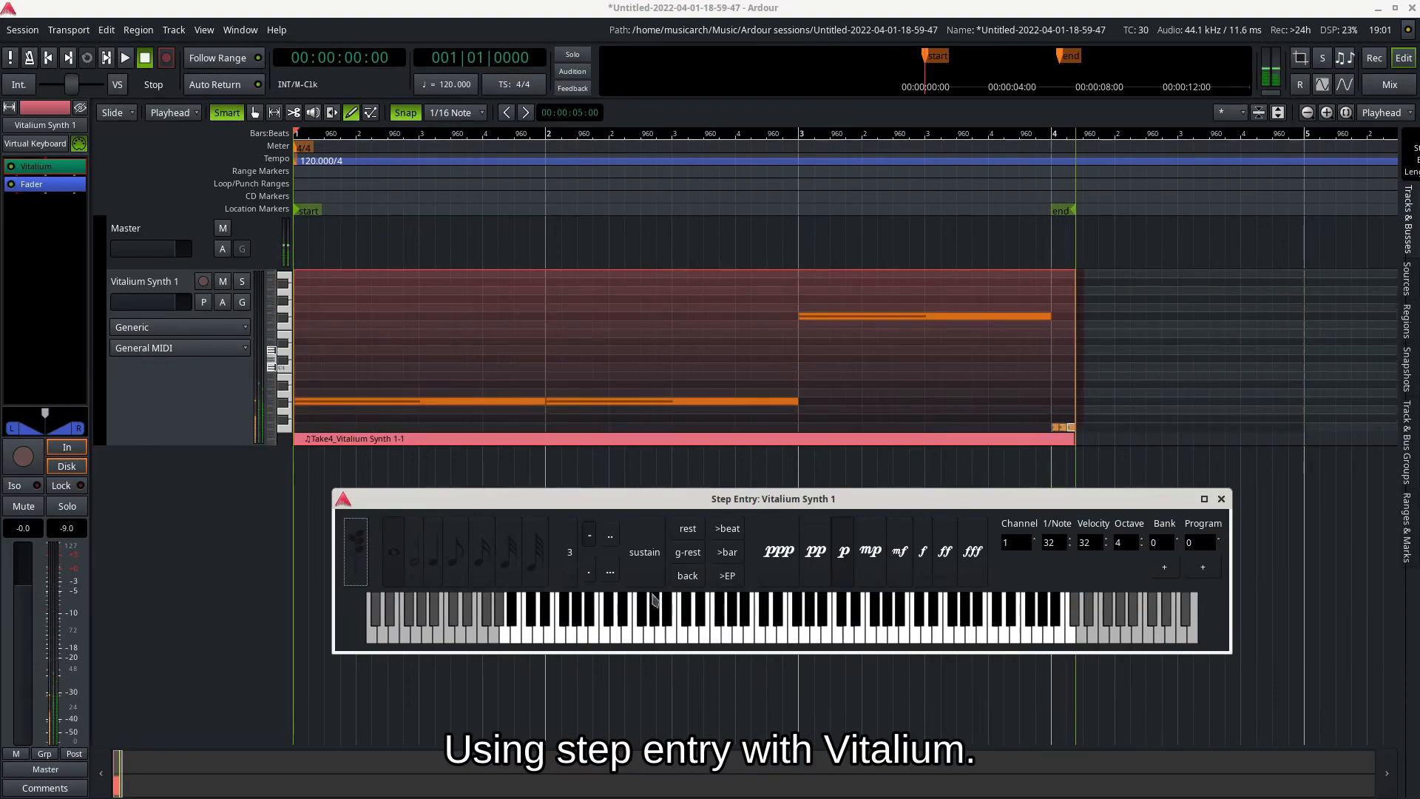
Enter three sixteenth notes of the same, still lower pitch
{"action": "left_click", "coordinate": [482, 559]}
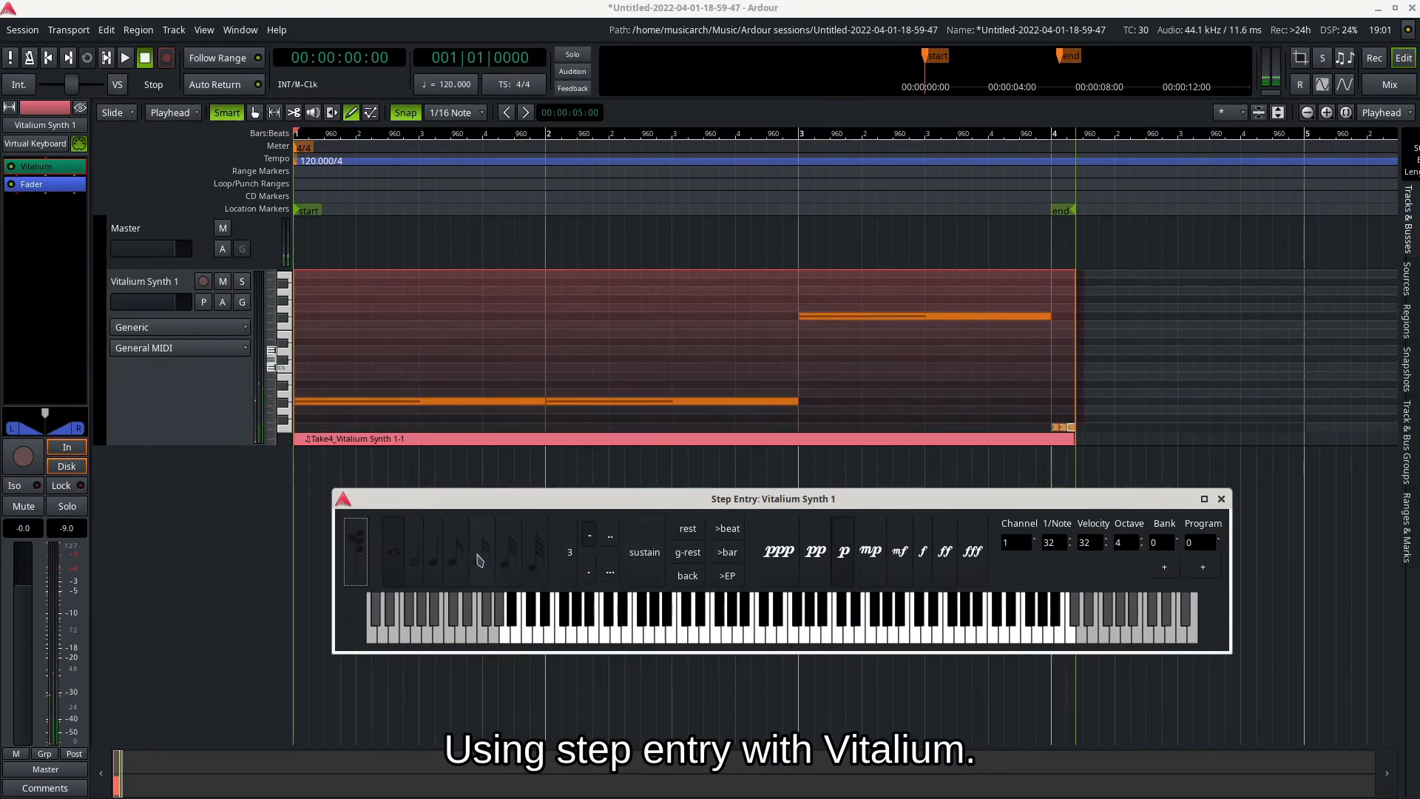
{"action": "left_click", "coordinate": [640, 637]}
{"action": "left_click", "coordinate": [639, 637]}
{"action": "left_click", "coordinate": [639, 637]}
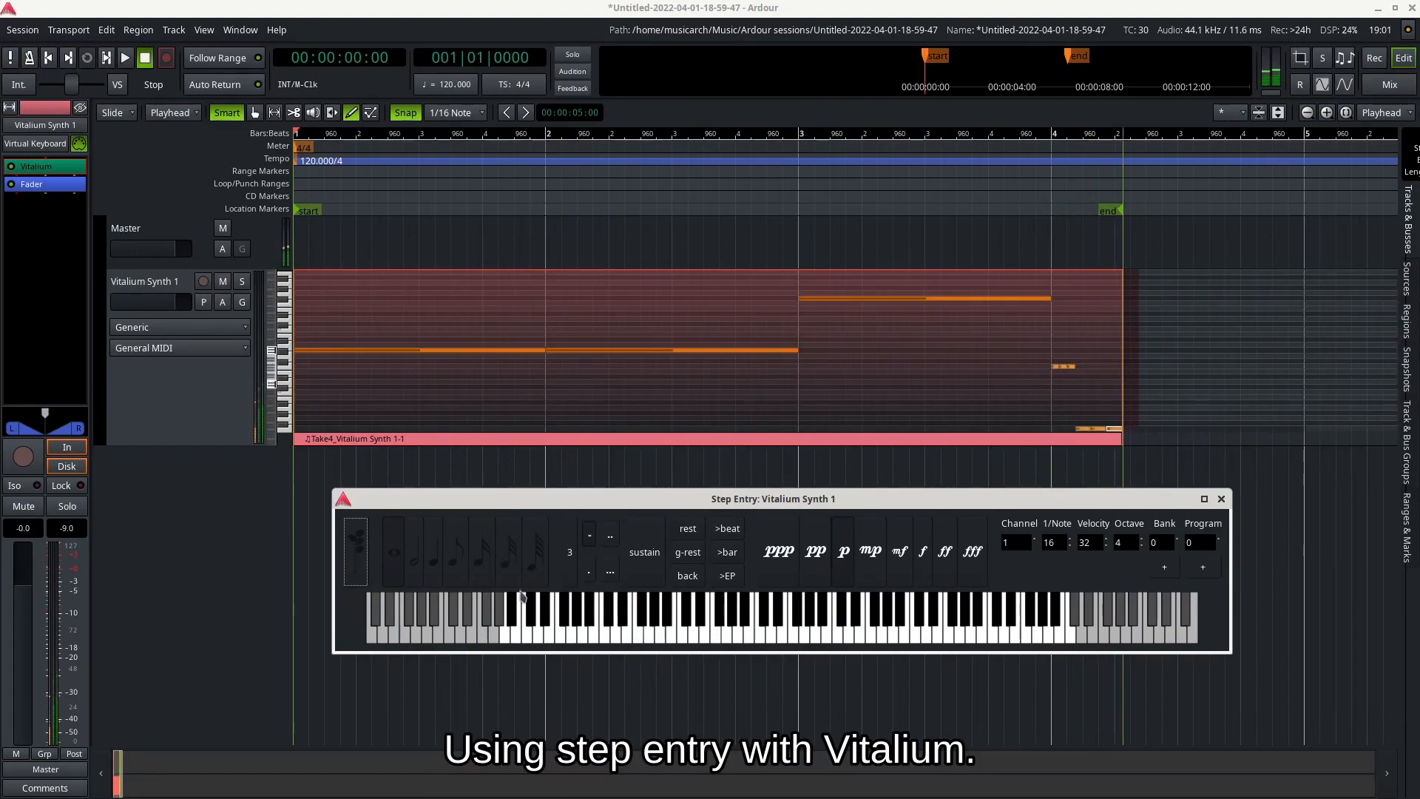
Enter four eighth notes rising in pitch, starting from a low key
{"action": "left_click", "coordinate": [454, 574]}
{"action": "left_click", "coordinate": [535, 618]}
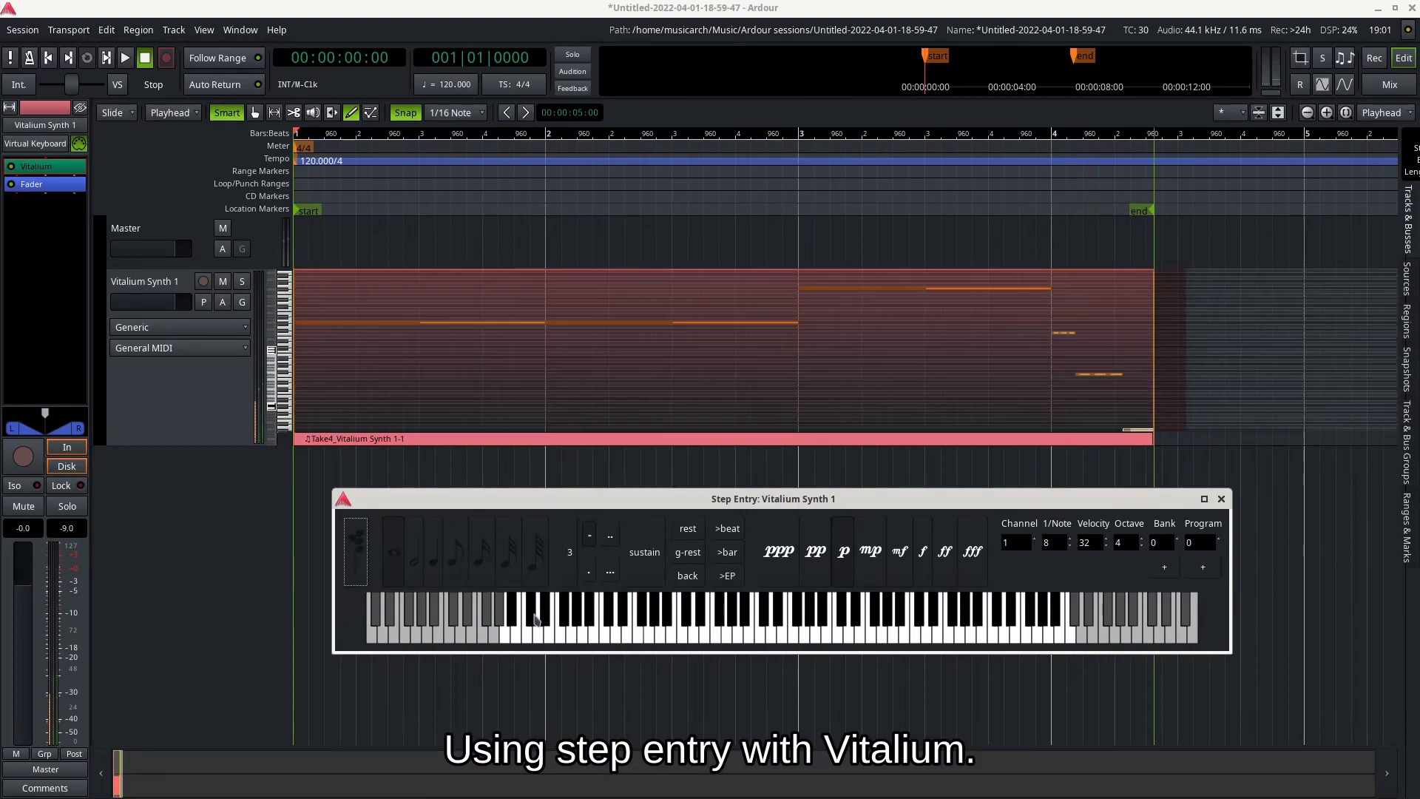
{"action": "left_click", "coordinate": [568, 624]}
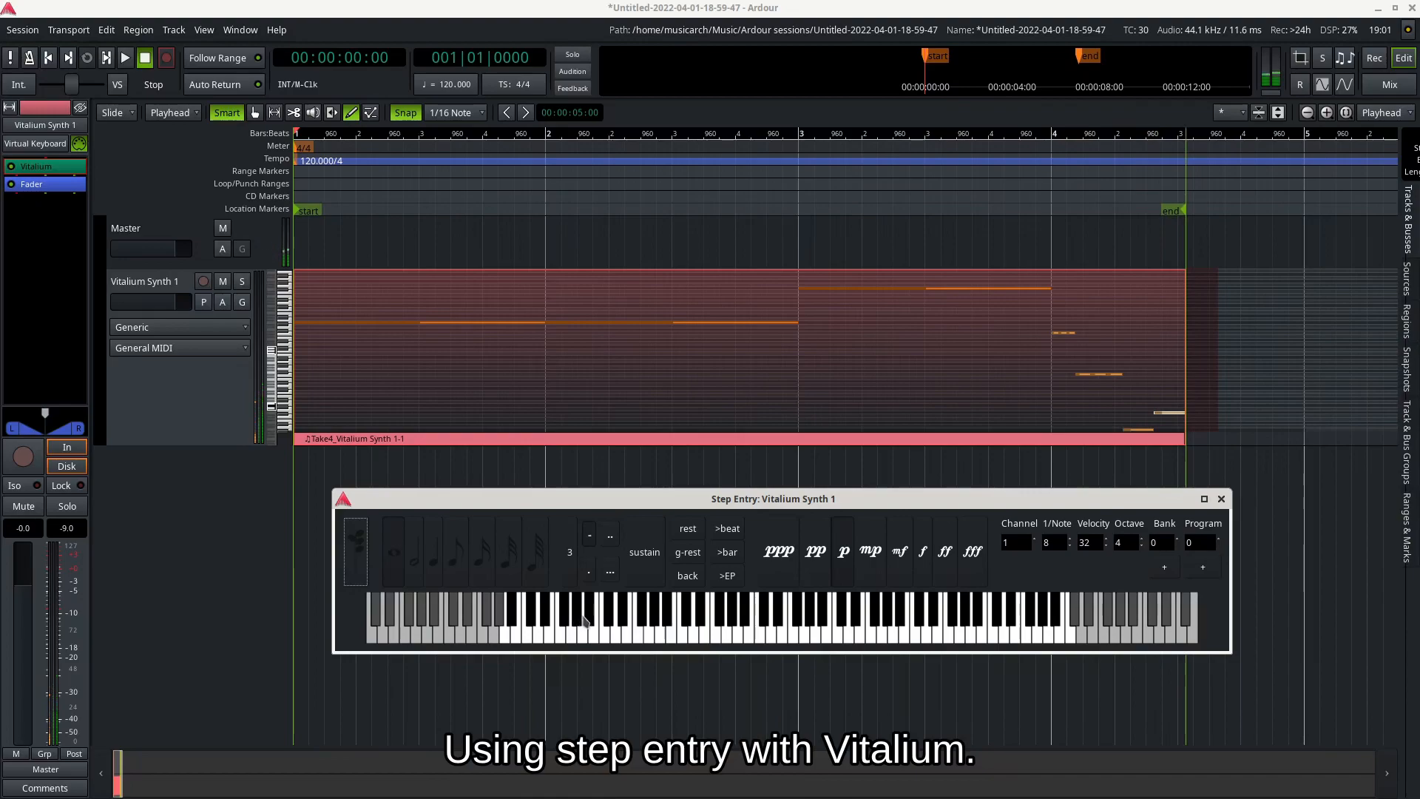
{"action": "left_click", "coordinate": [586, 621]}
{"action": "left_click", "coordinate": [629, 621]}
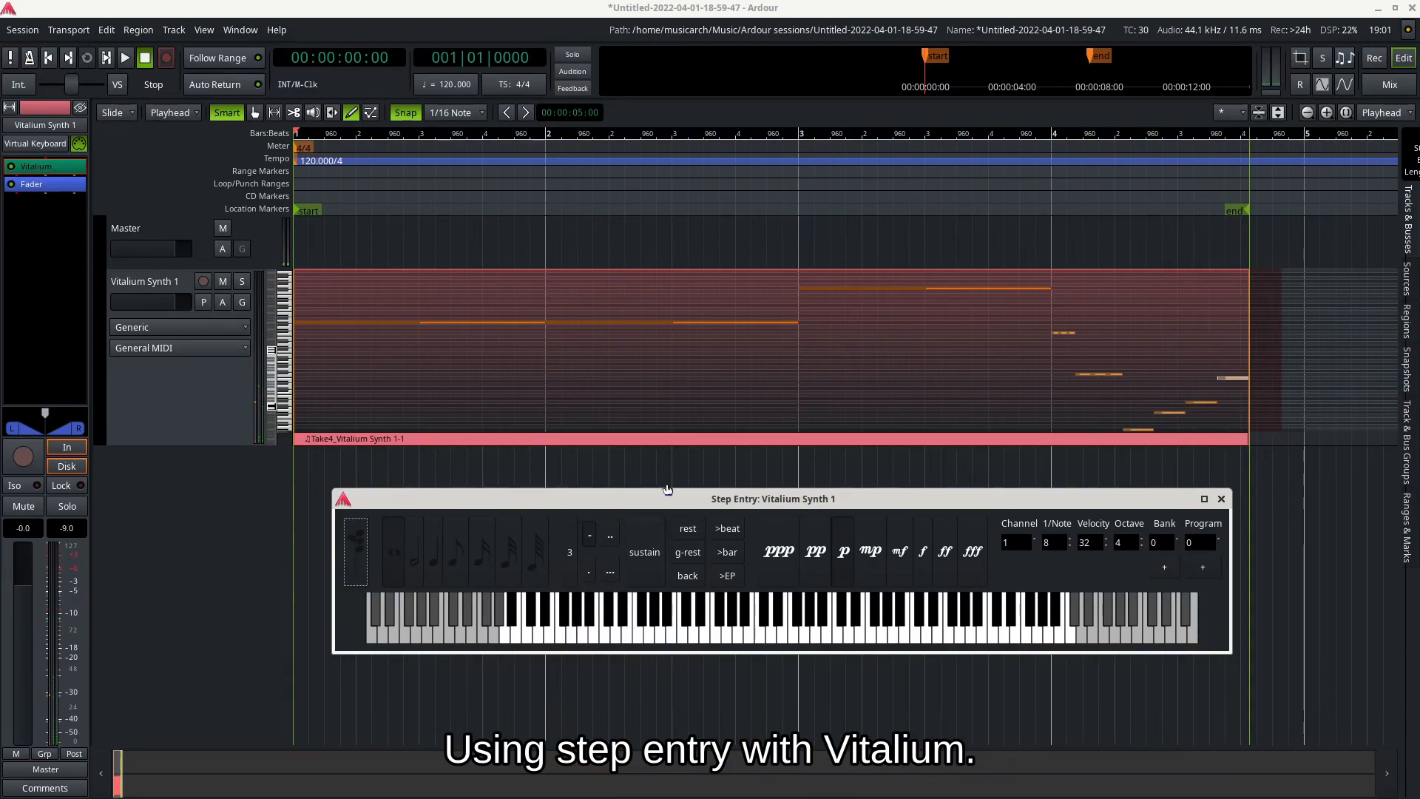
Reopen the Vitalium plugin window, arrange Step Entry partly over it, and enter one higher eighth note
{"action": "left_click_drag", "start_coordinate": [667, 502], "coordinate": [678, 467]}
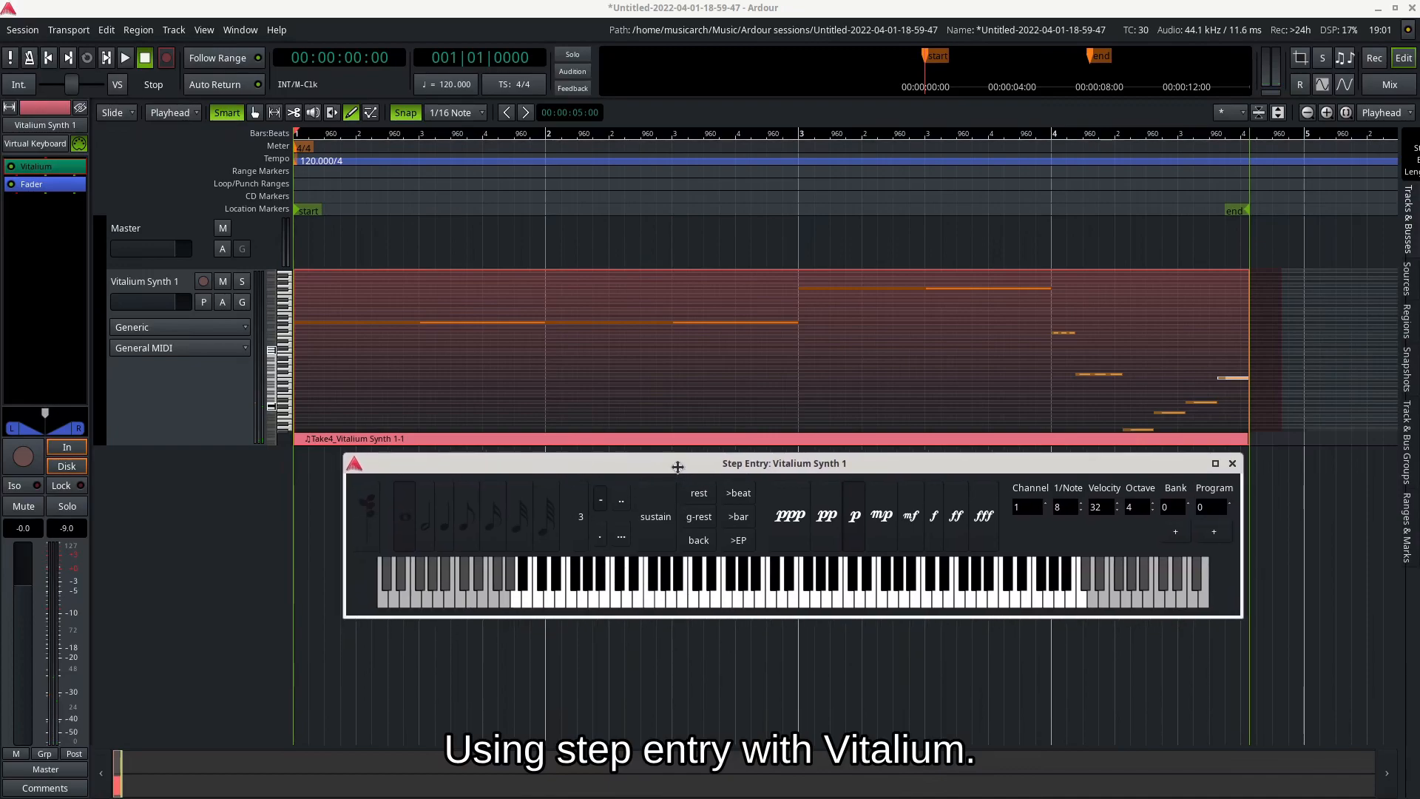
{"action": "left_click", "coordinate": [65, 169]}
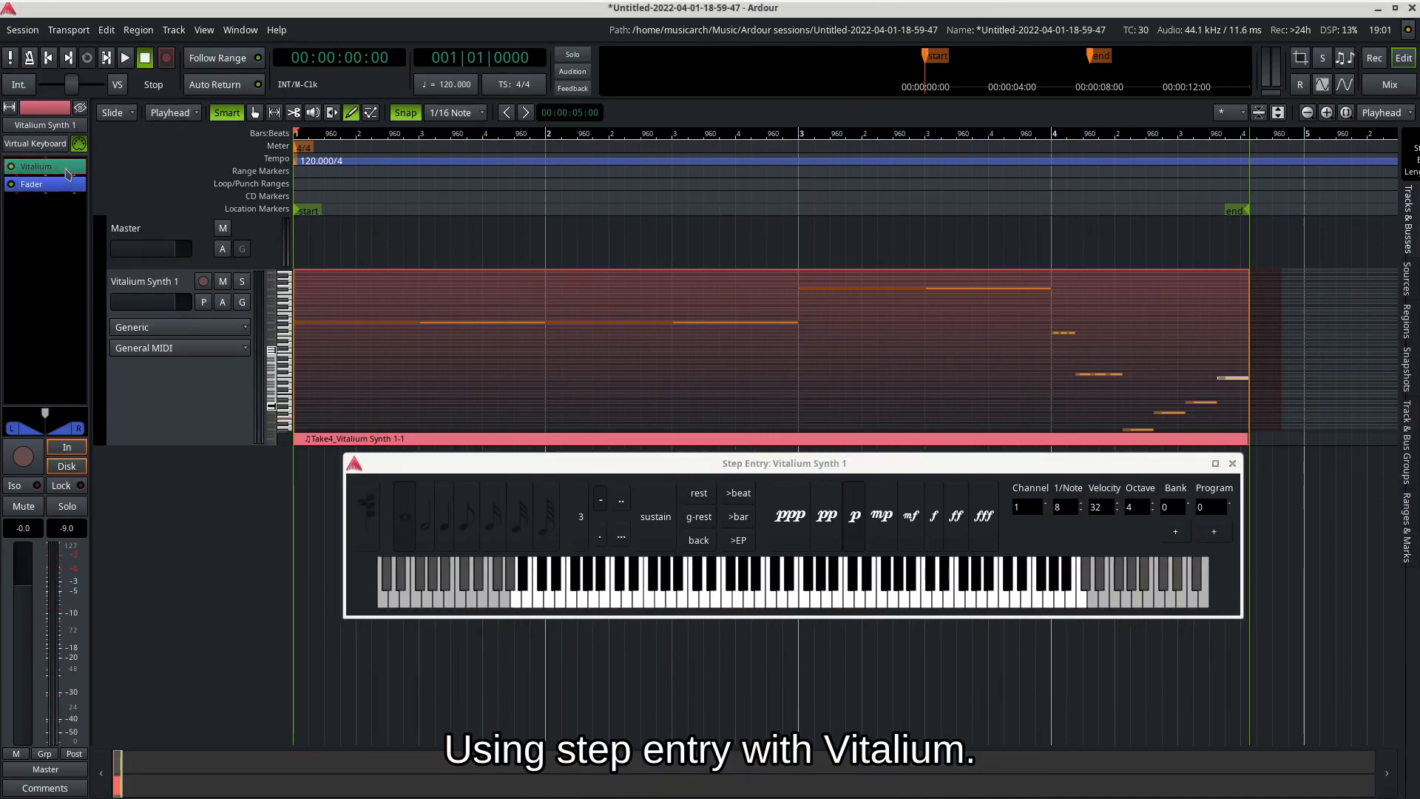
{"action": "double_click", "coordinate": [66, 171]}
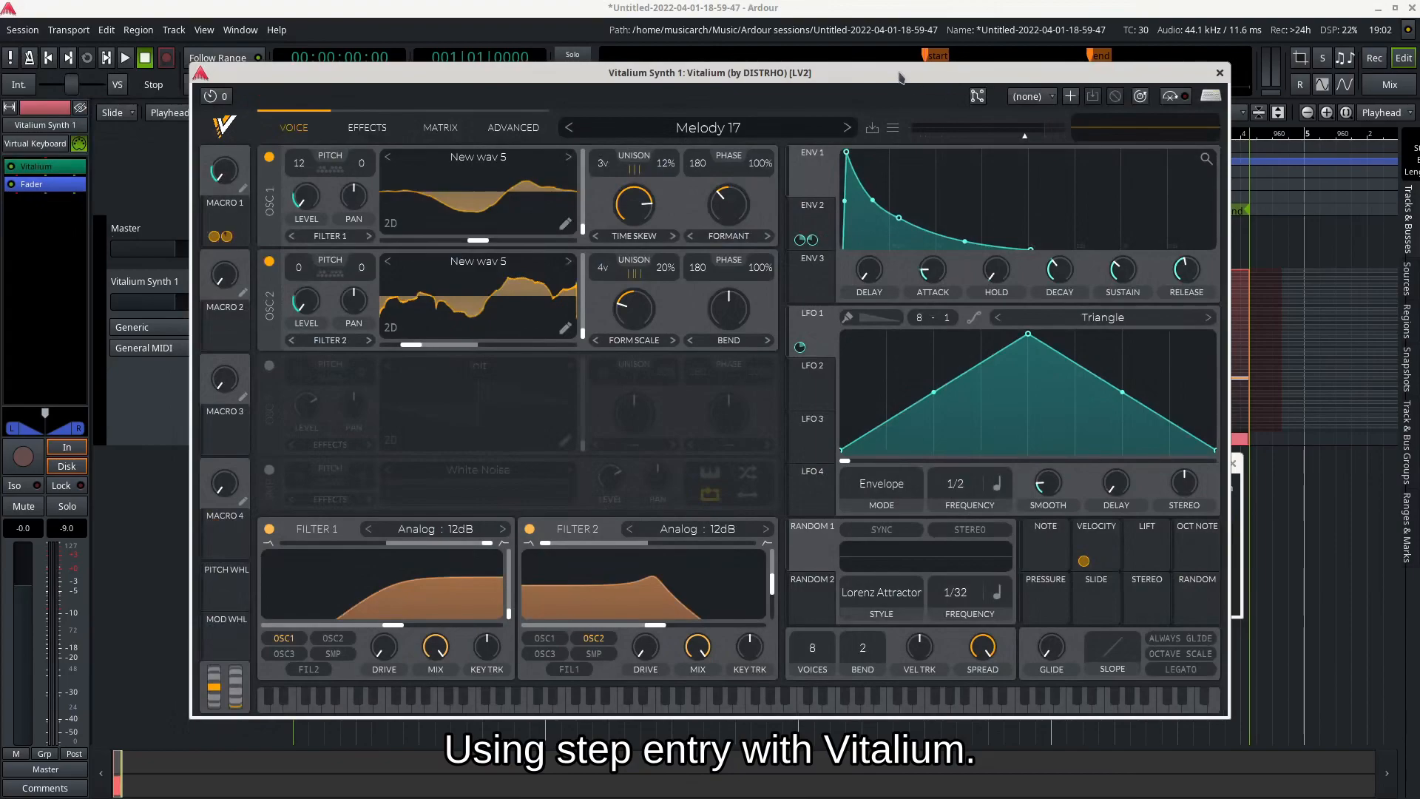
{"action": "left_click_drag", "start_coordinate": [901, 78], "coordinate": [756, 98]}
{"action": "left_click", "coordinate": [1143, 465]}
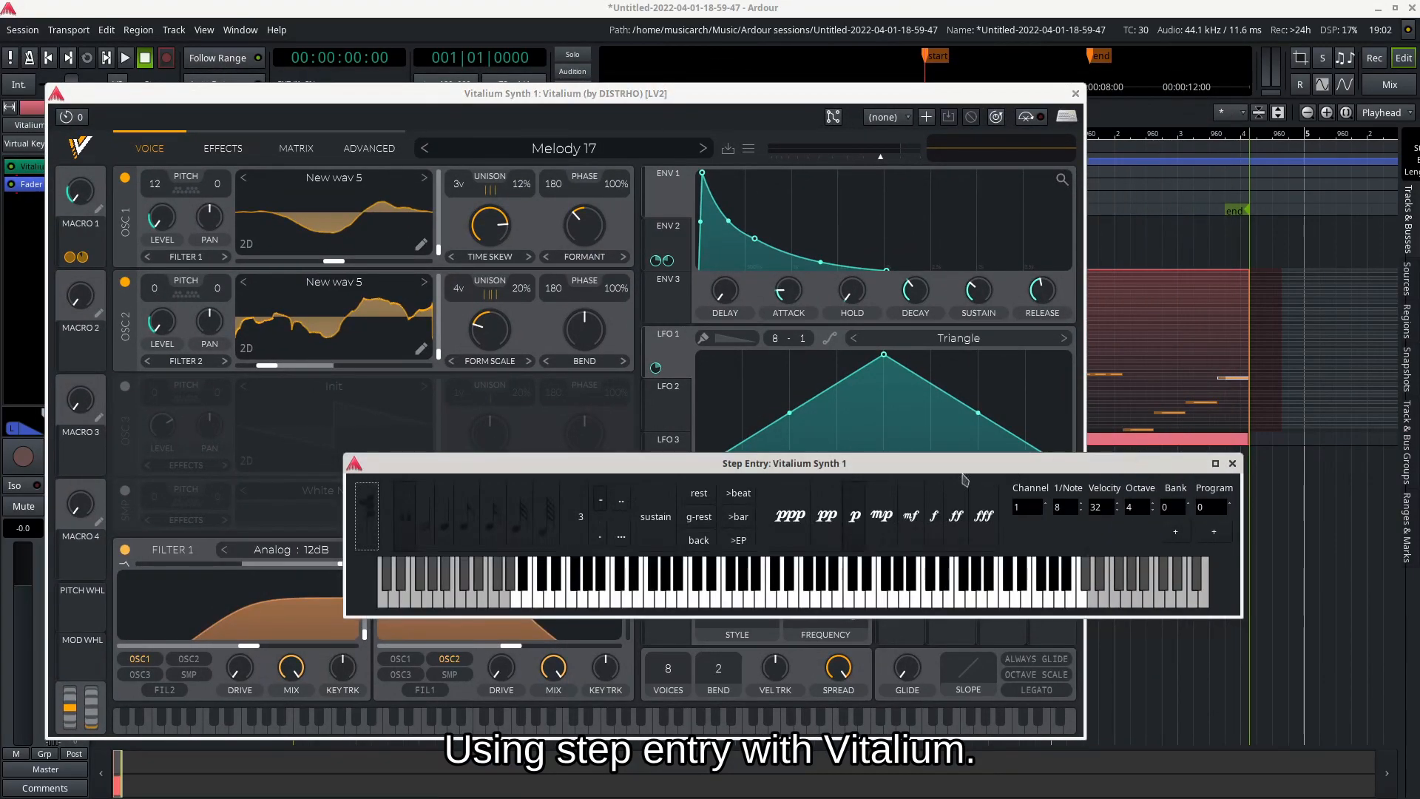
{"action": "left_click_drag", "start_coordinate": [952, 476], "coordinate": [1104, 455]}
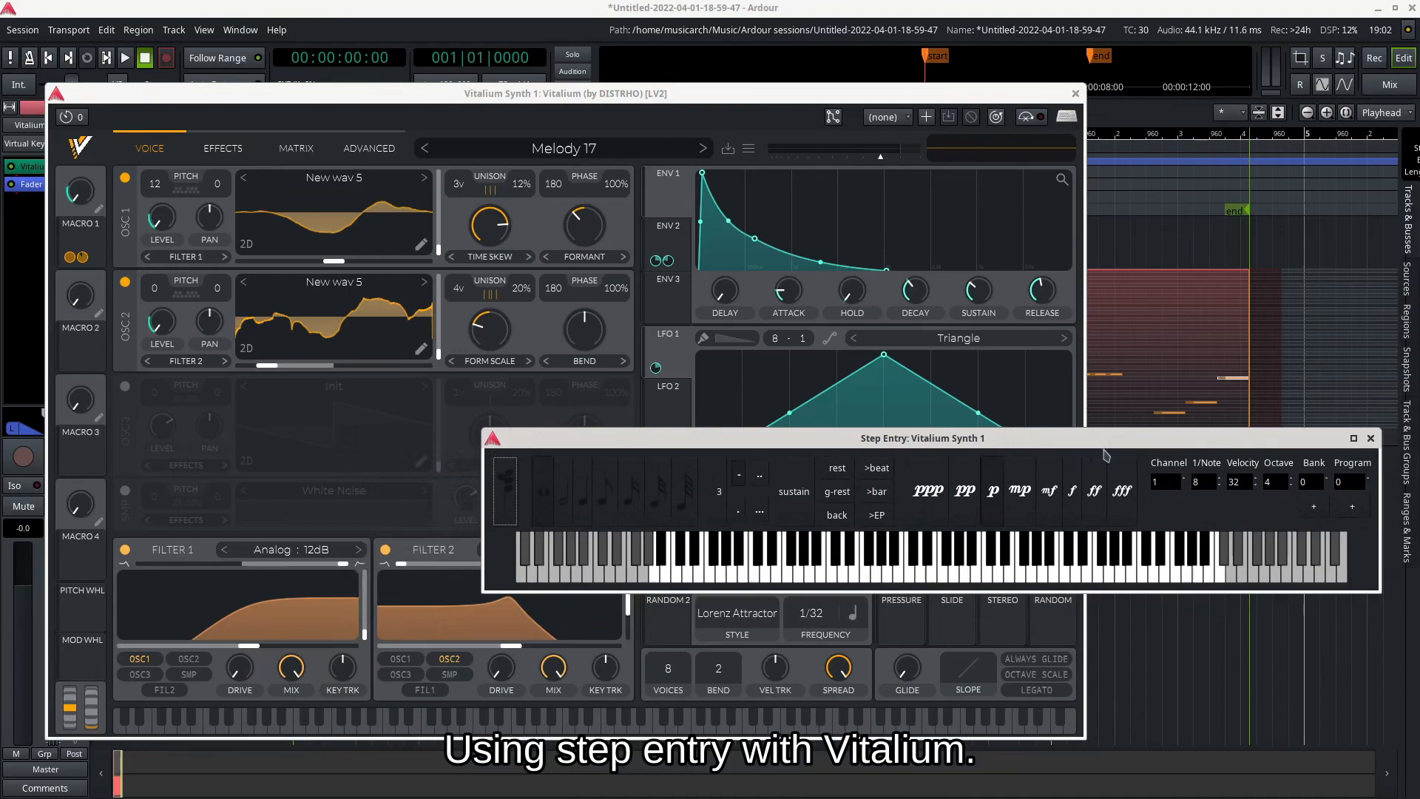
{"action": "left_click", "coordinate": [844, 579]}
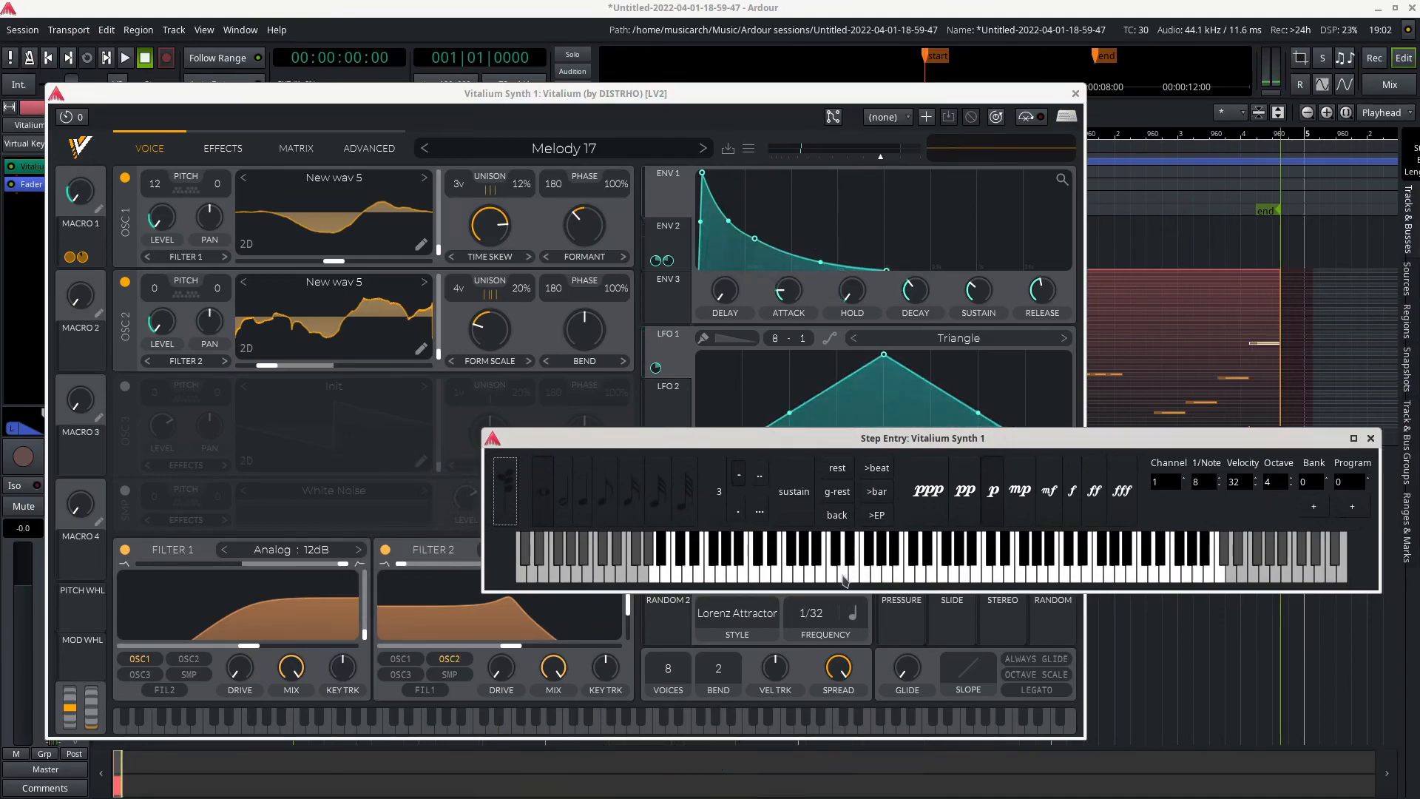